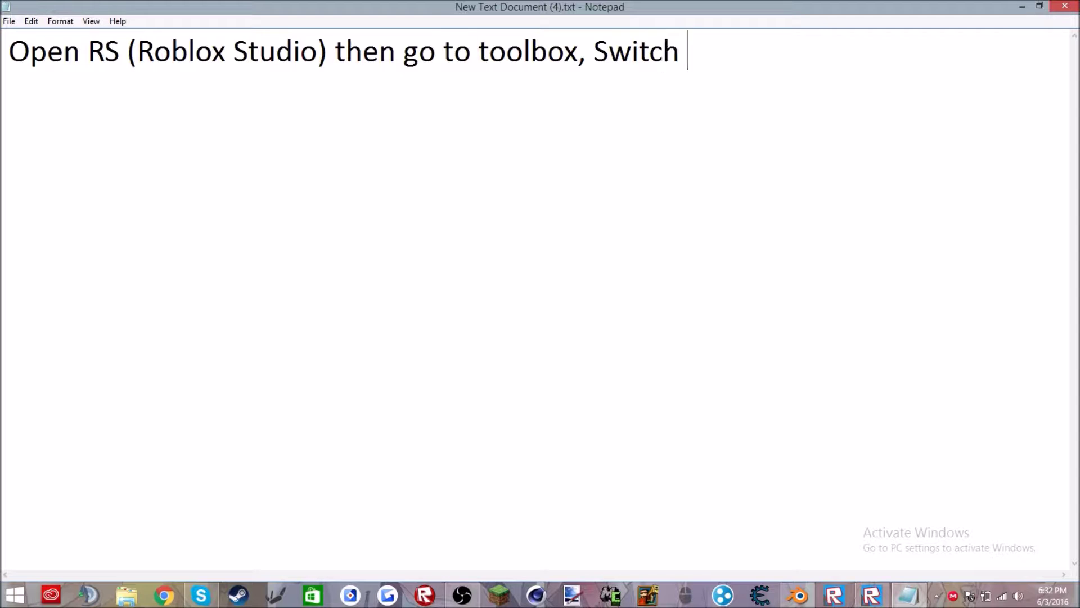
# Complete the note with "models to my models and drag the model into the studio." and clear the whole text.
pyautogui.write('y models and ')
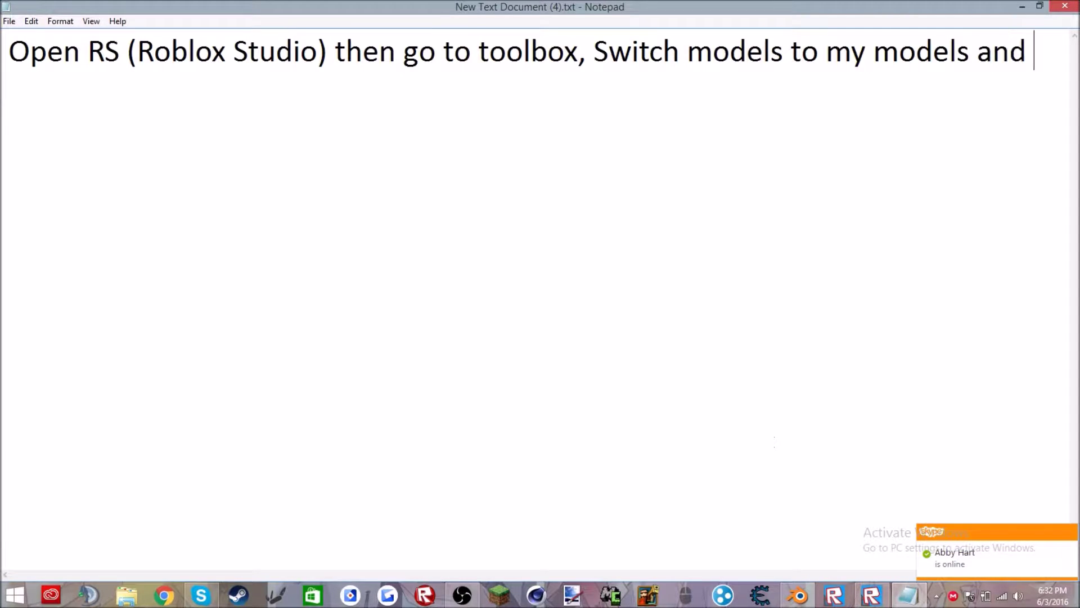
pyautogui.write('drag ')
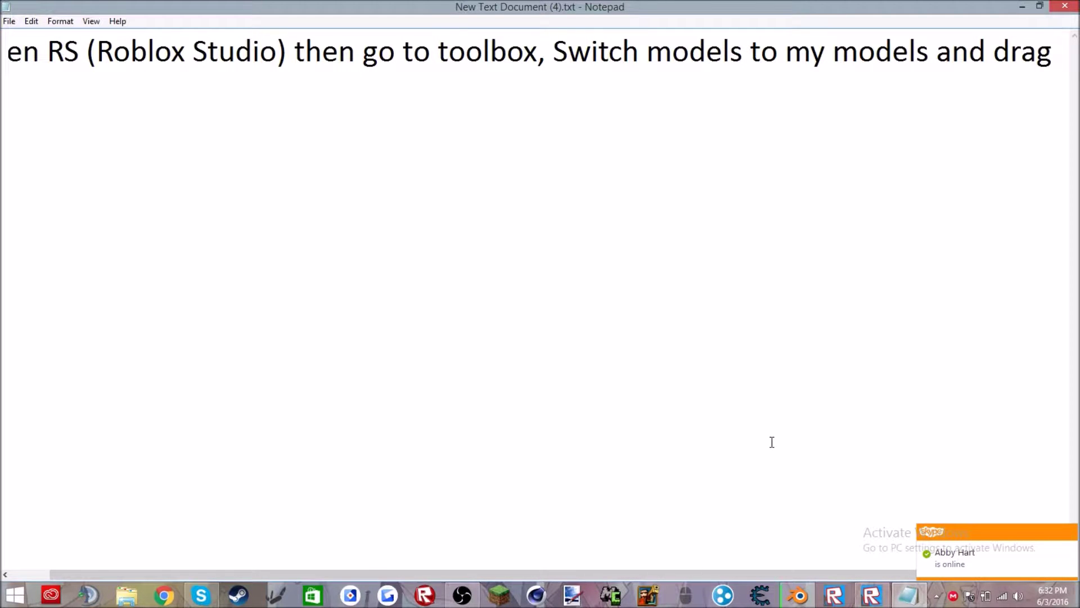
pyautogui.write('the model ')
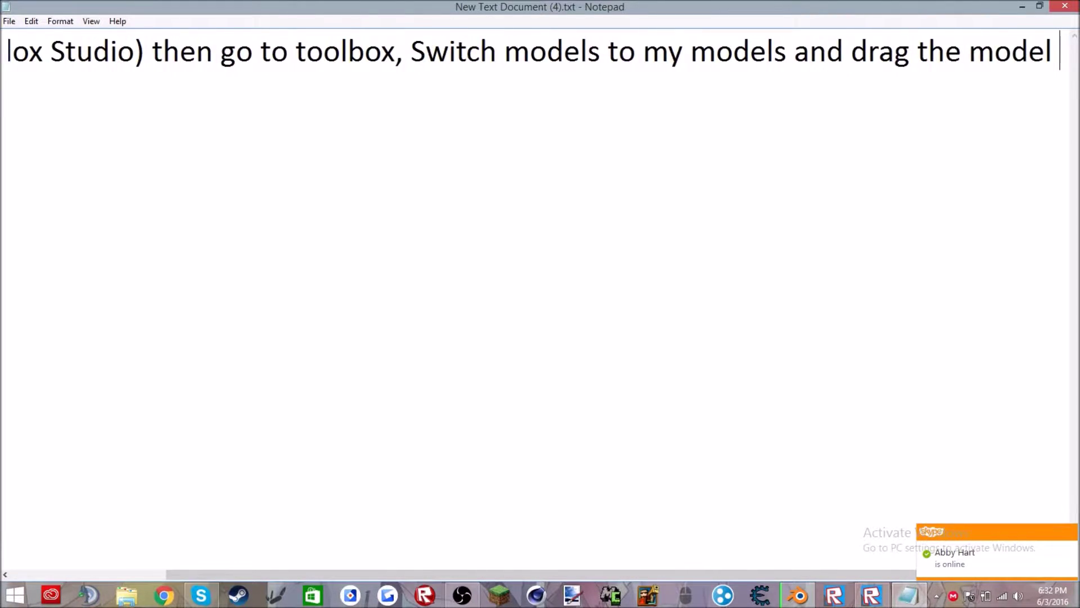
pyautogui.write('into the ')
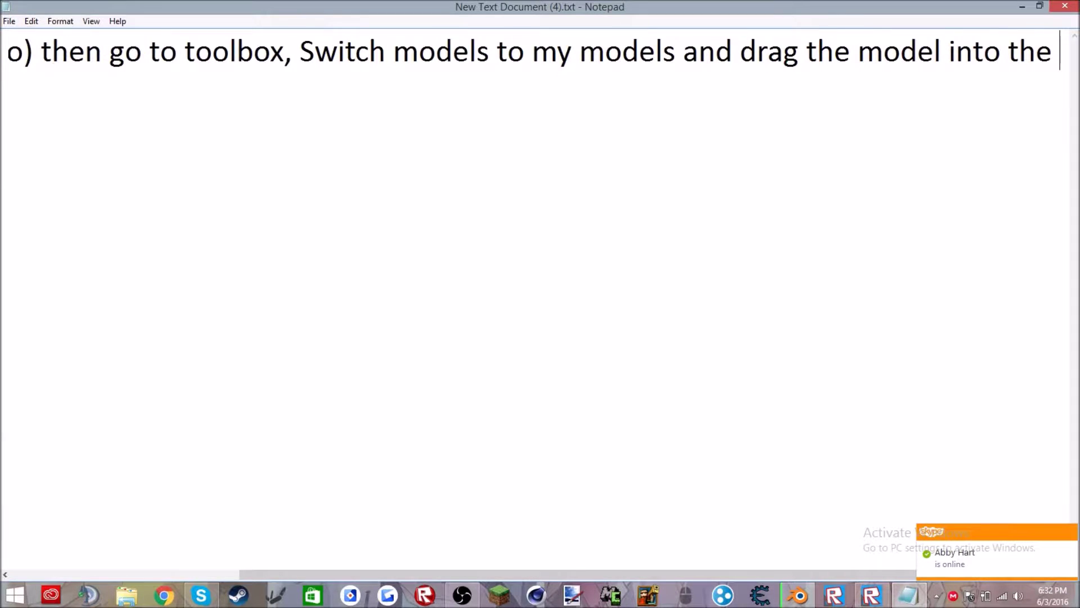
pyautogui.write('sty')
pyautogui.press('BackSpace')
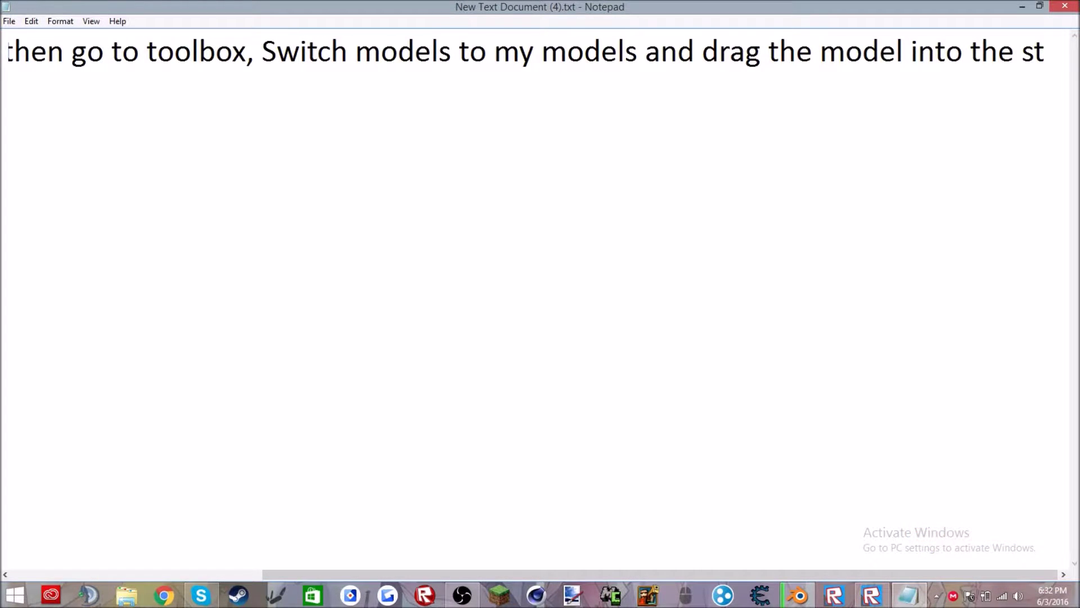
pyautogui.write('udio.')
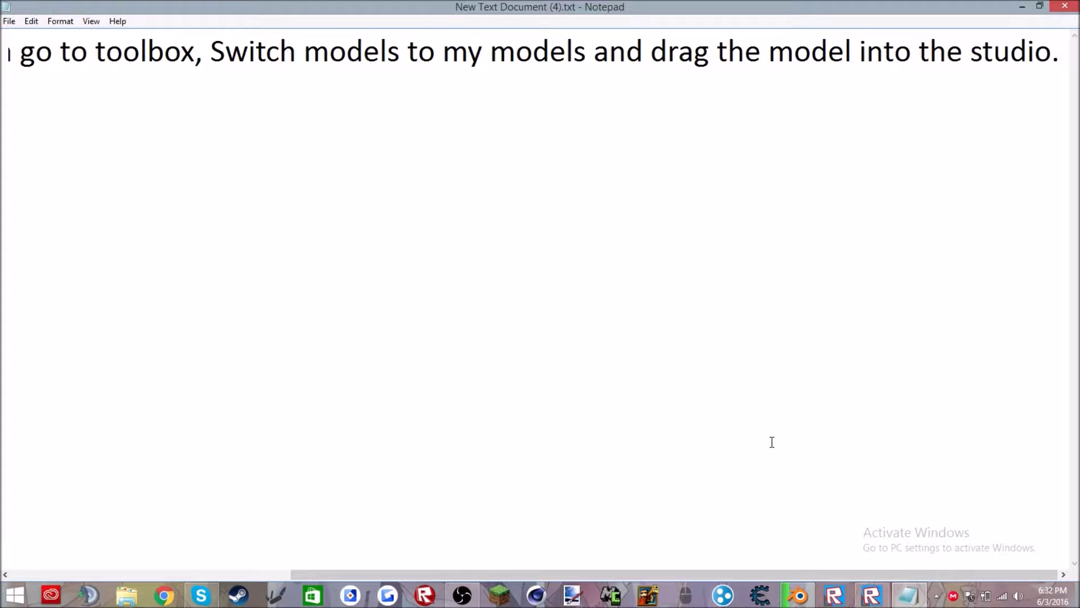
pyautogui.hotkey('ctrl', 'a')
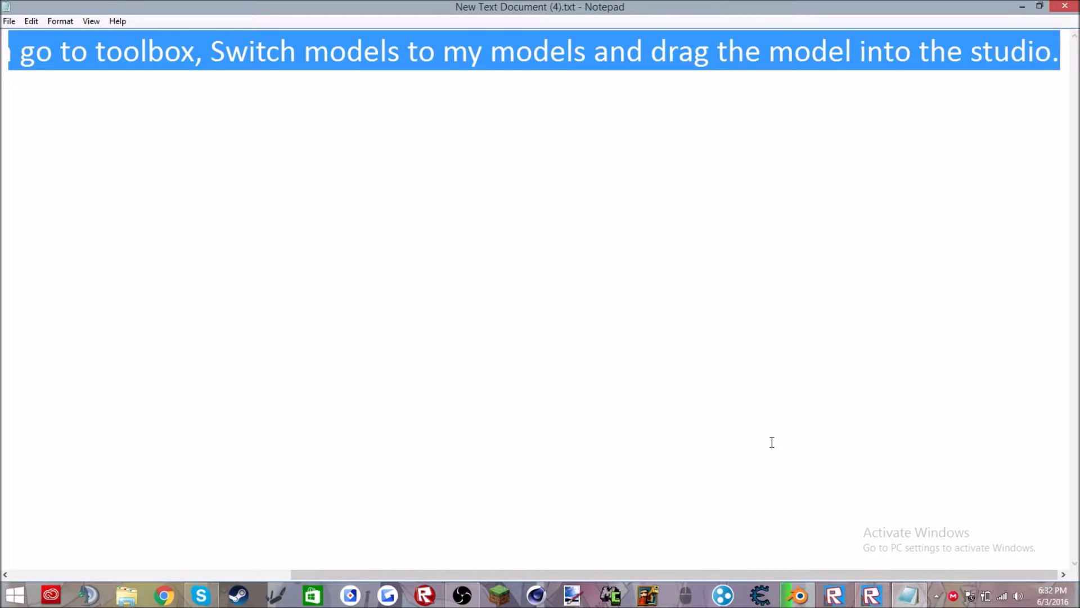
pyautogui.press('BackSpace')
# Switch to Roblox Studio, show My Models in the toolbox, and insert Morph Maker v2 onto the baseplate.
pyautogui.click(872, 595)
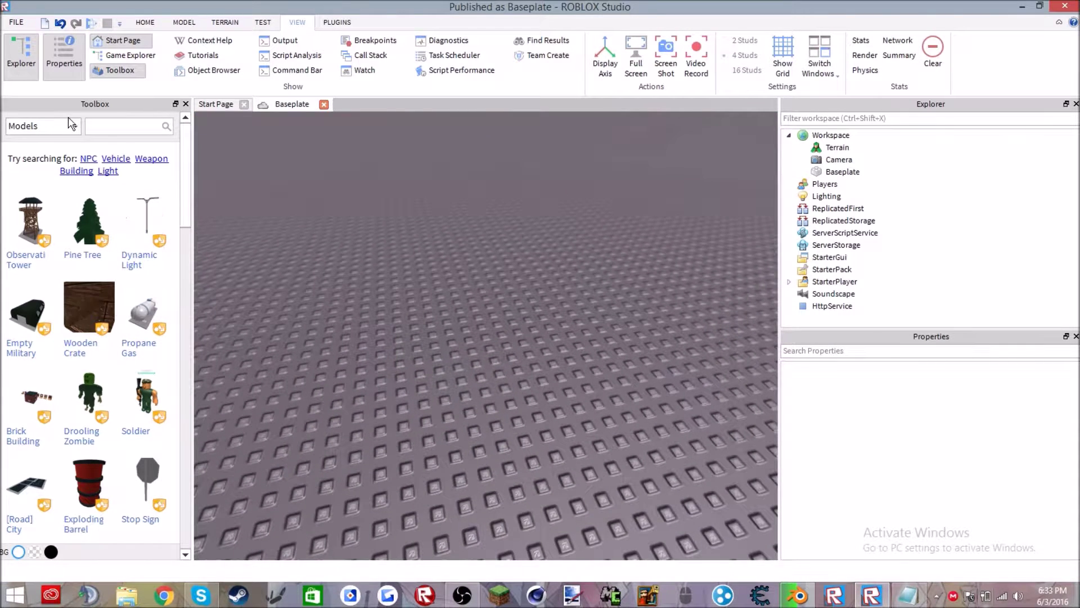
pyautogui.click(66, 127)
pyautogui.click(53, 176)
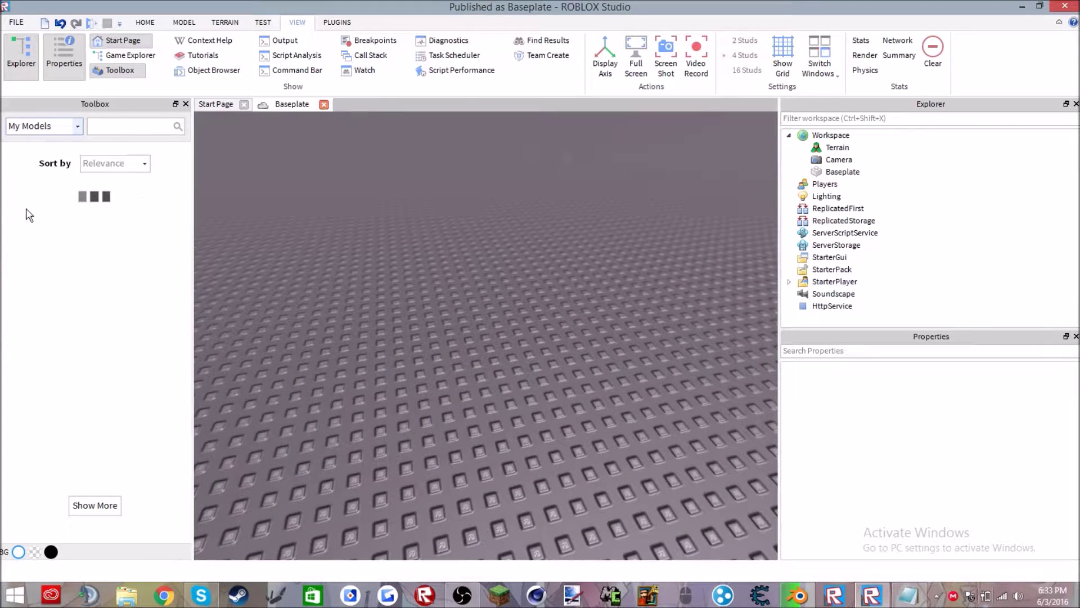
pyautogui.moveTo(82, 232); pyautogui.dragTo(503, 302)
pyautogui.click(593, 333)
pyautogui.moveTo(573, 278); pyautogui.dragTo(590, 280, button='right')
pyautogui.click(611, 277)
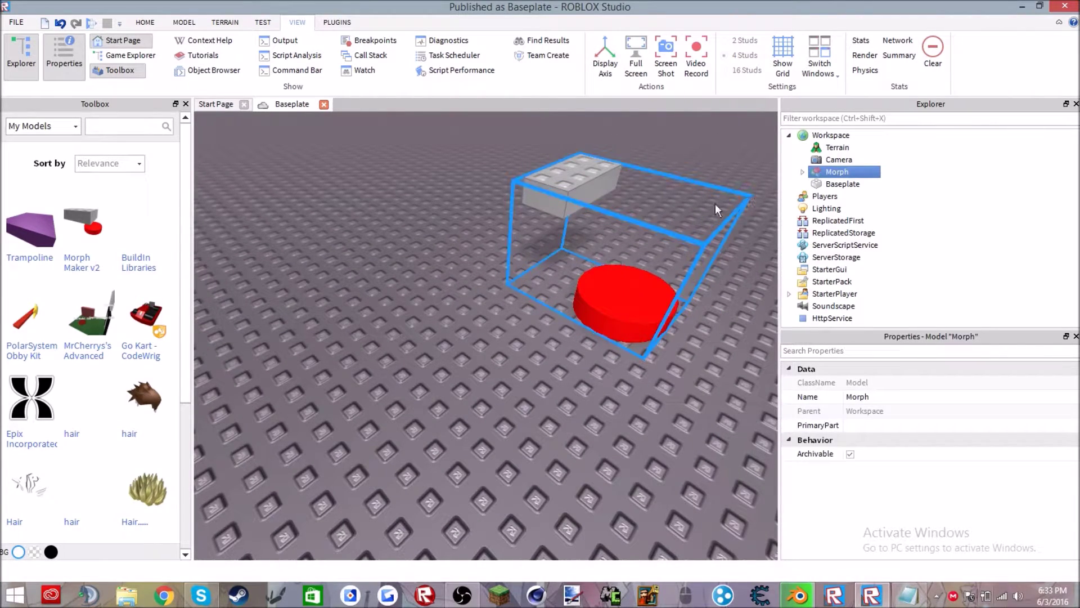
# Switch to Notepad and write the note "Now watch what I do!!!!!!!!!".
pyautogui.click(906, 596)
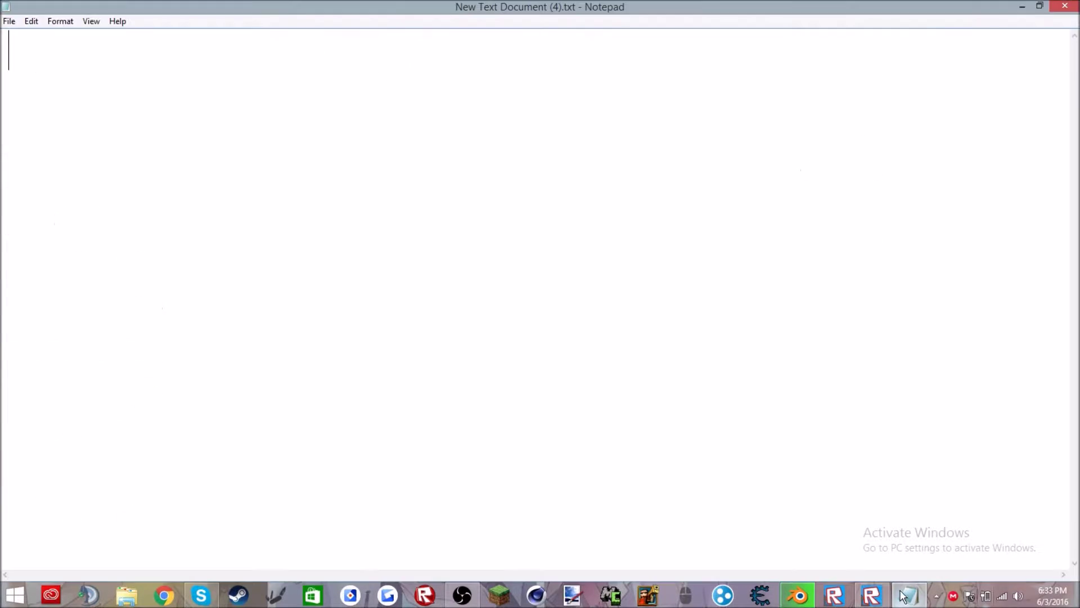
pyautogui.write('Now')
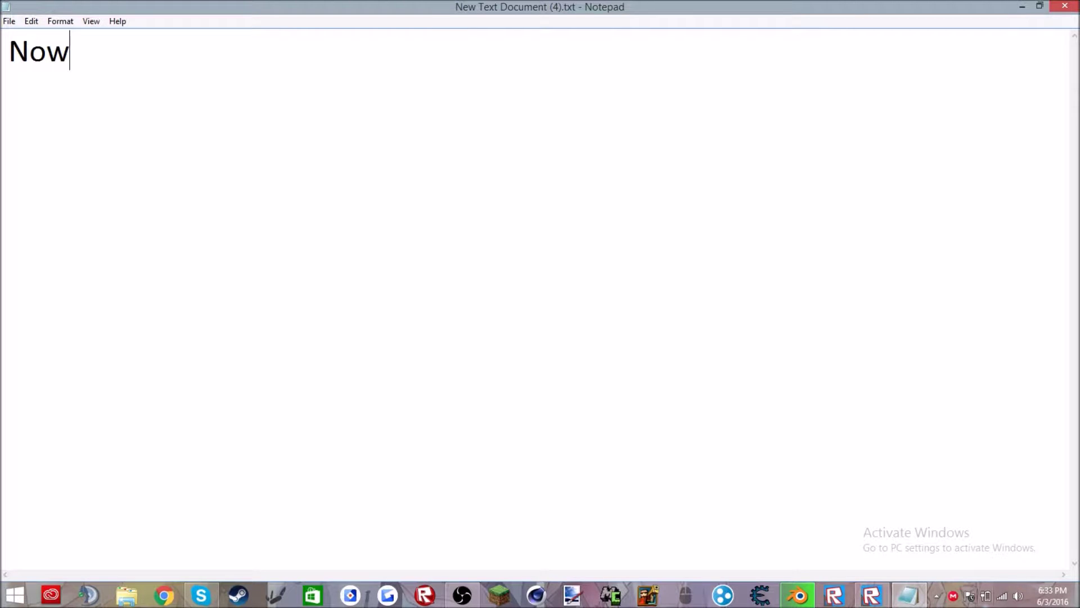
pyautogui.write(' watch what I do!')
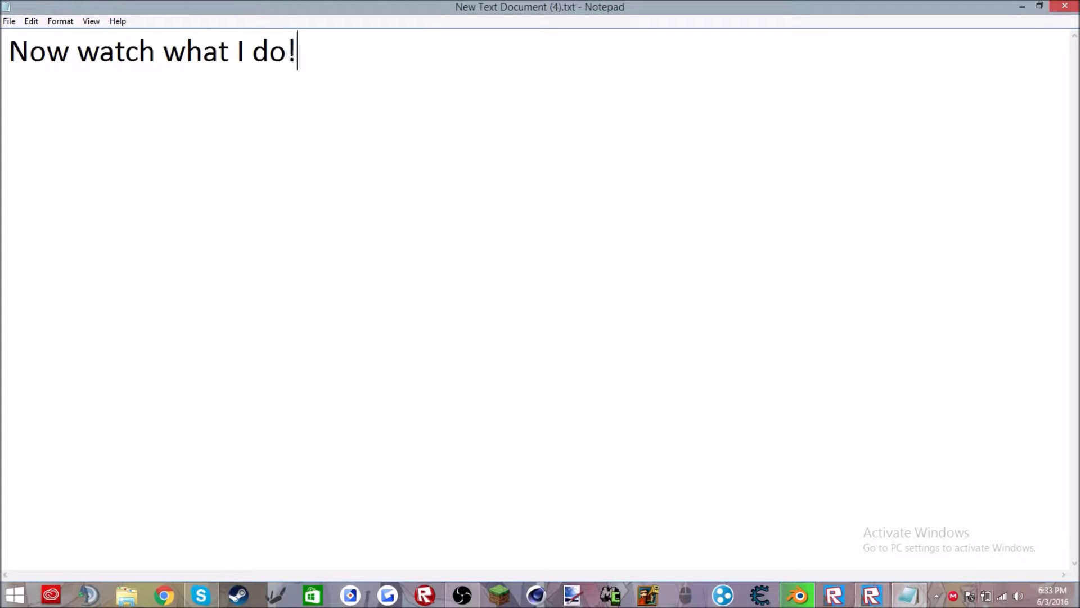
pyautogui.write('!!!!!!!!!!!!')
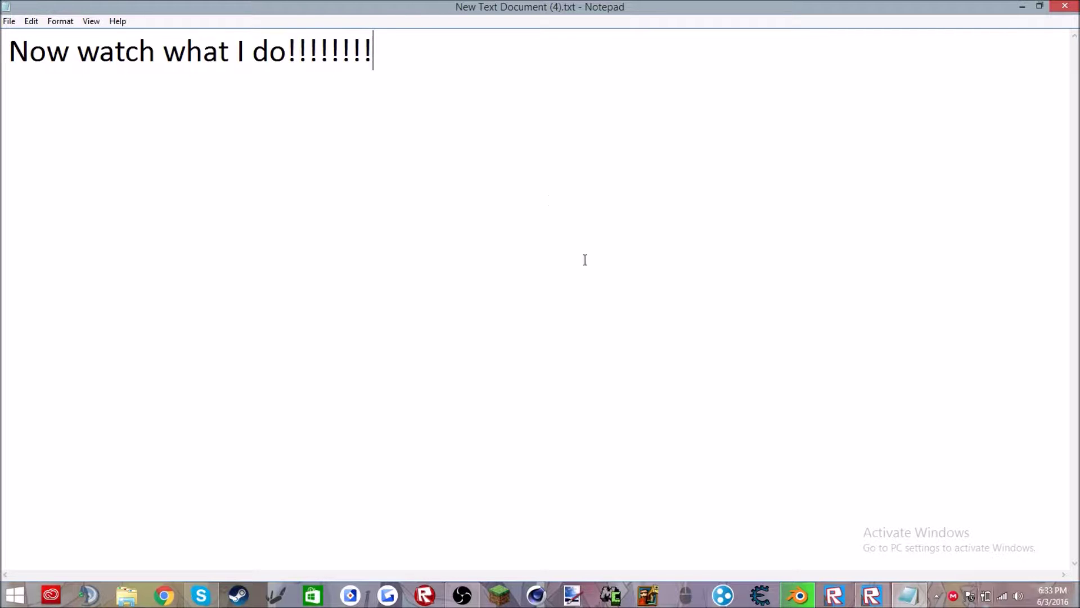
# Switch to Roblox Studio and delete the grey Part from the Chest group inside the Morph model.
pyautogui.click(887, 602)
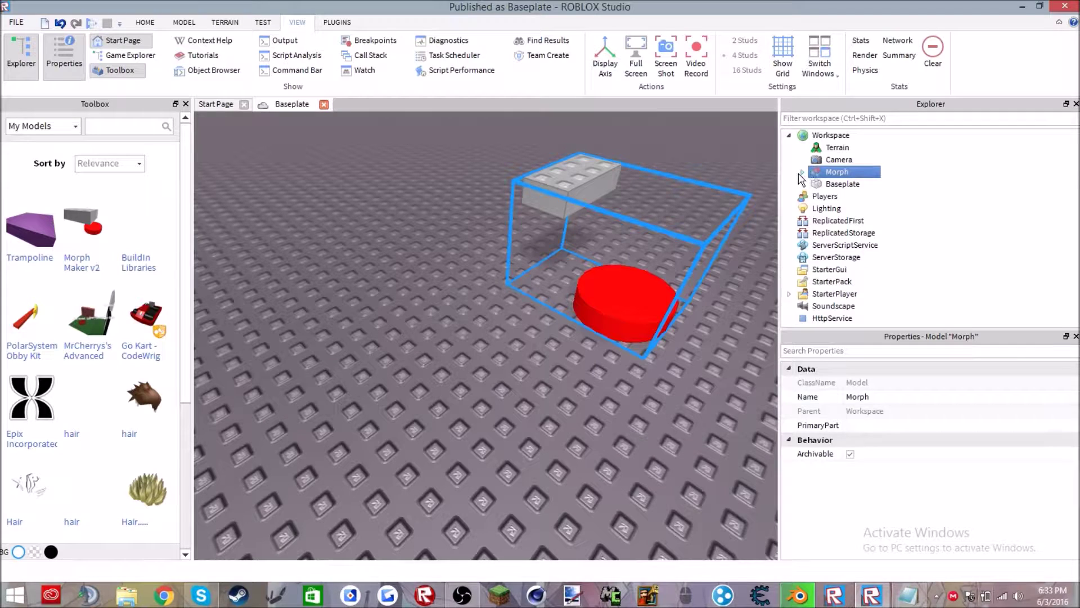
pyautogui.click(801, 172)
pyautogui.click(803, 172)
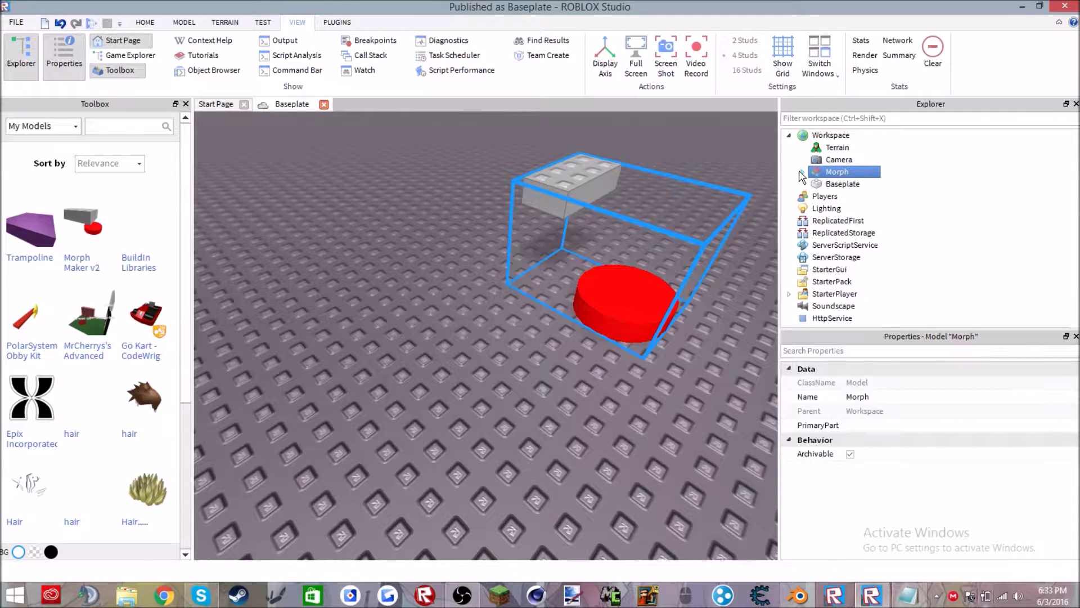
pyautogui.click(801, 172)
pyautogui.click(817, 196)
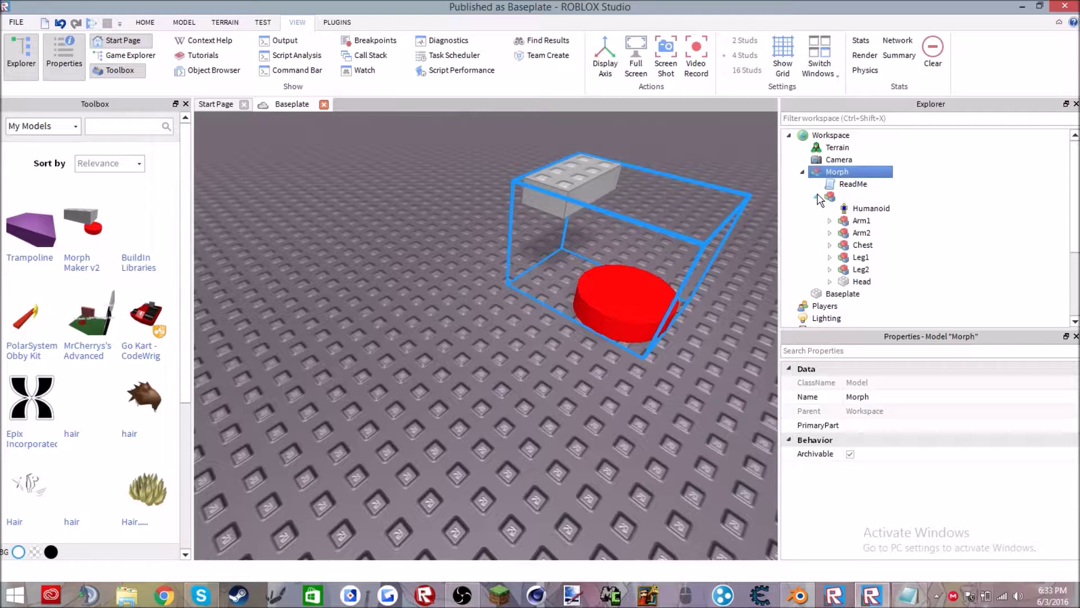
pyautogui.click(829, 246)
pyautogui.click(880, 270)
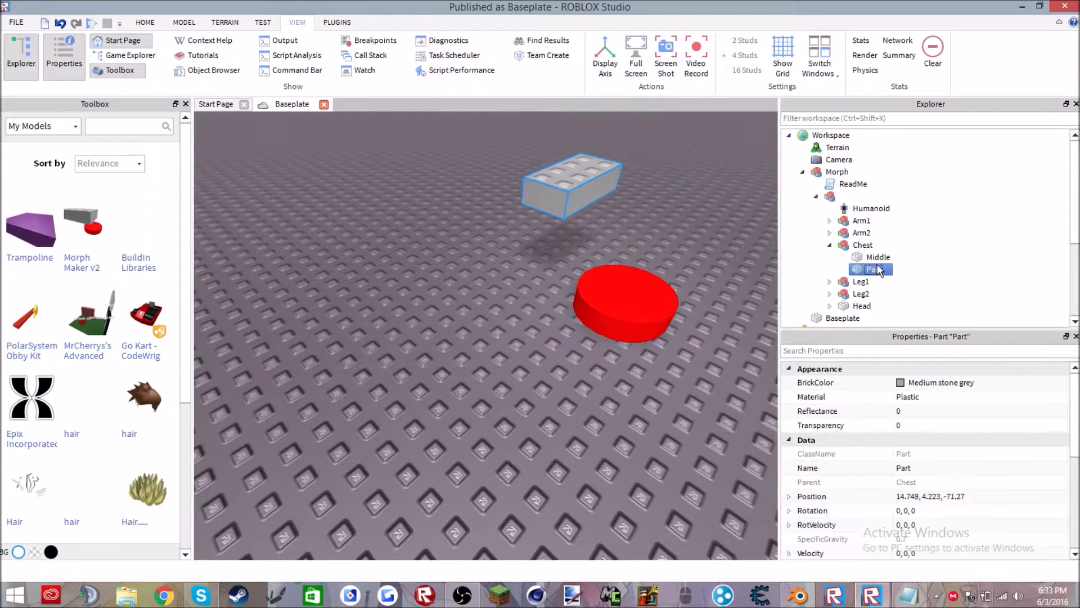
pyautogui.rightClick(879, 270)
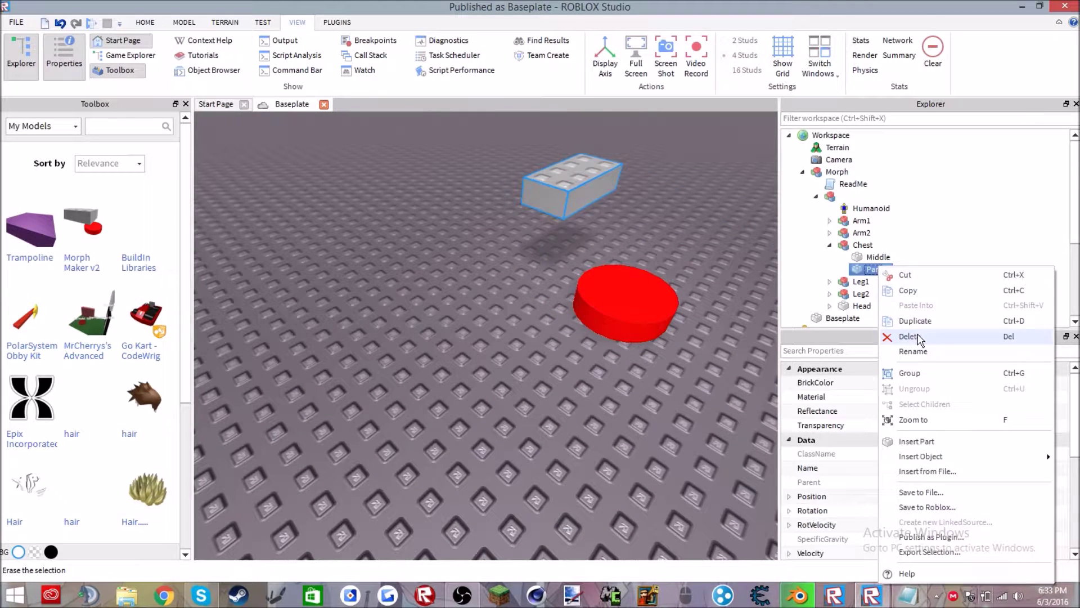
pyautogui.click(918, 338)
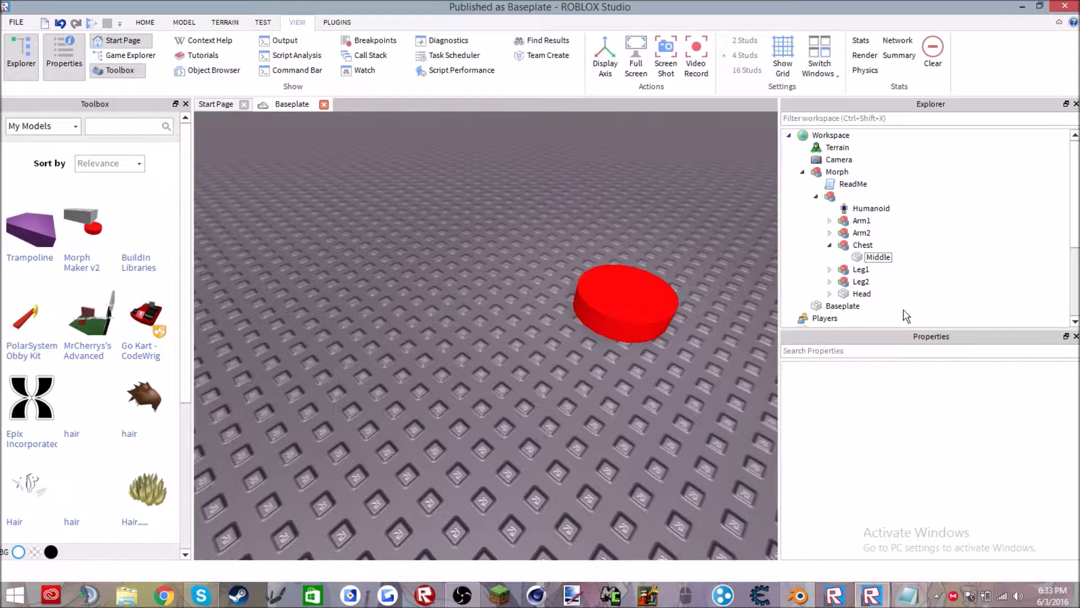
# Set the Transparency of the Chest group's Middle part to 0.
pyautogui.click(879, 260)
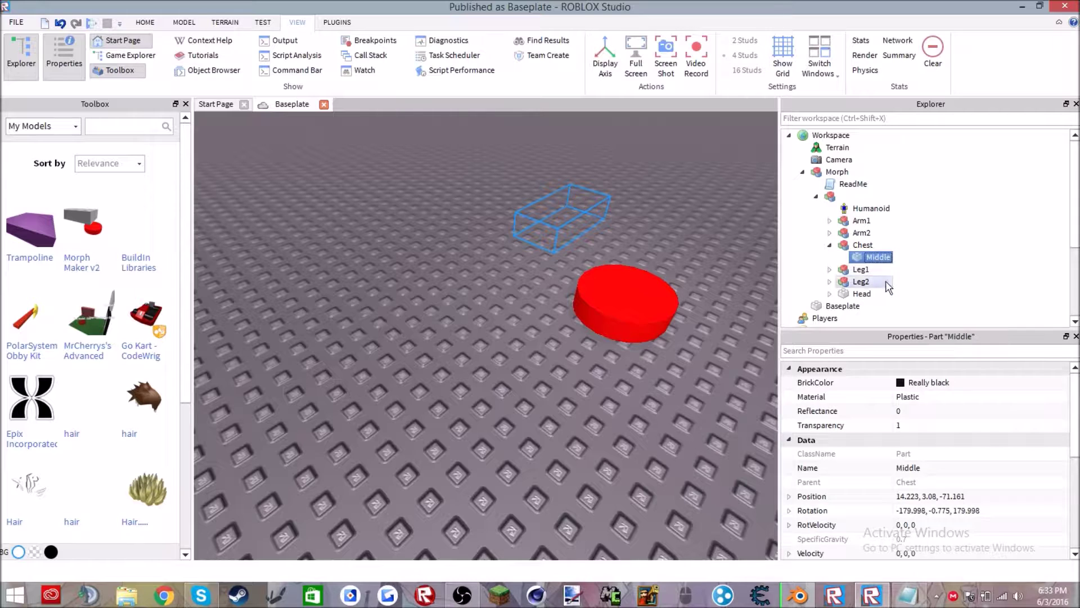
pyautogui.click(926, 426)
pyautogui.moveTo(1064, 432); pyautogui.dragTo(934, 426)
pyautogui.click(829, 399)
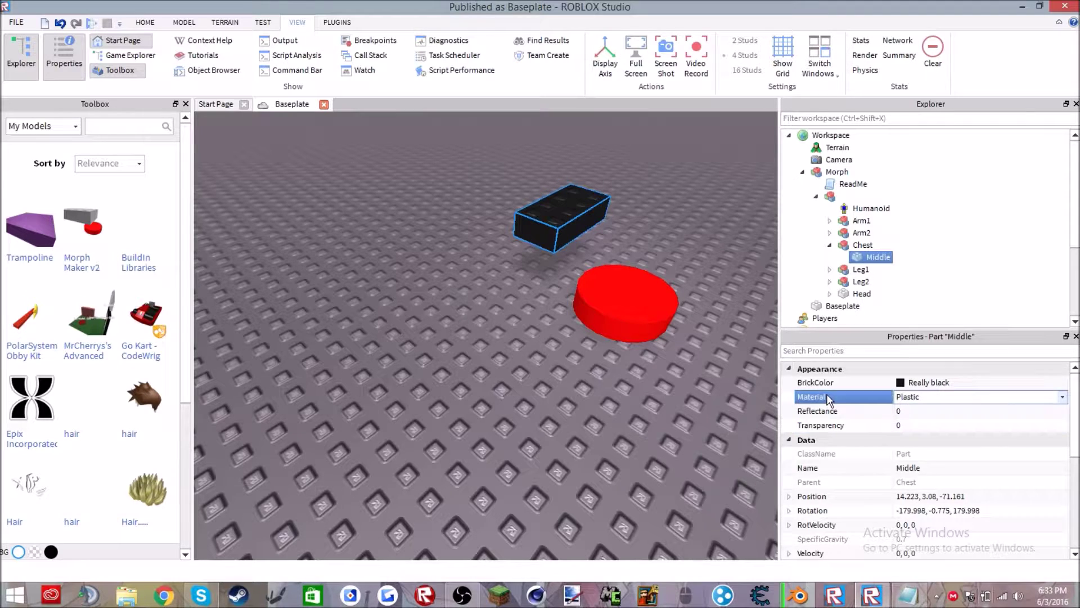
pyautogui.click(648, 422)
pyautogui.moveTo(593, 361); pyautogui.dragTo(647, 361, button='right')
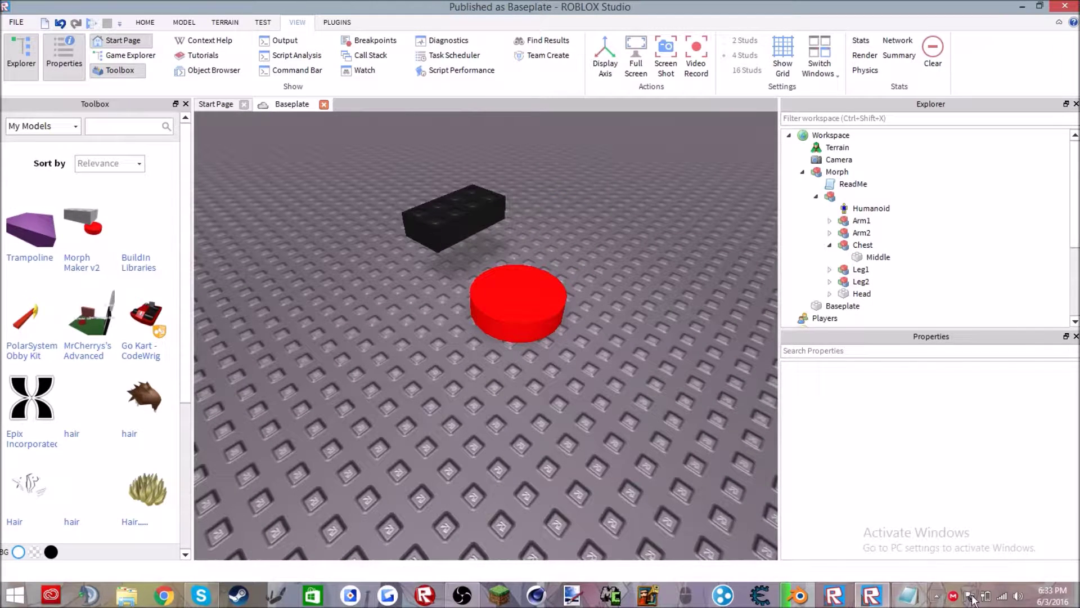
# Switch to Notepad, replace the note with "Now get any model you want!" and clear it.
pyautogui.click(902, 601)
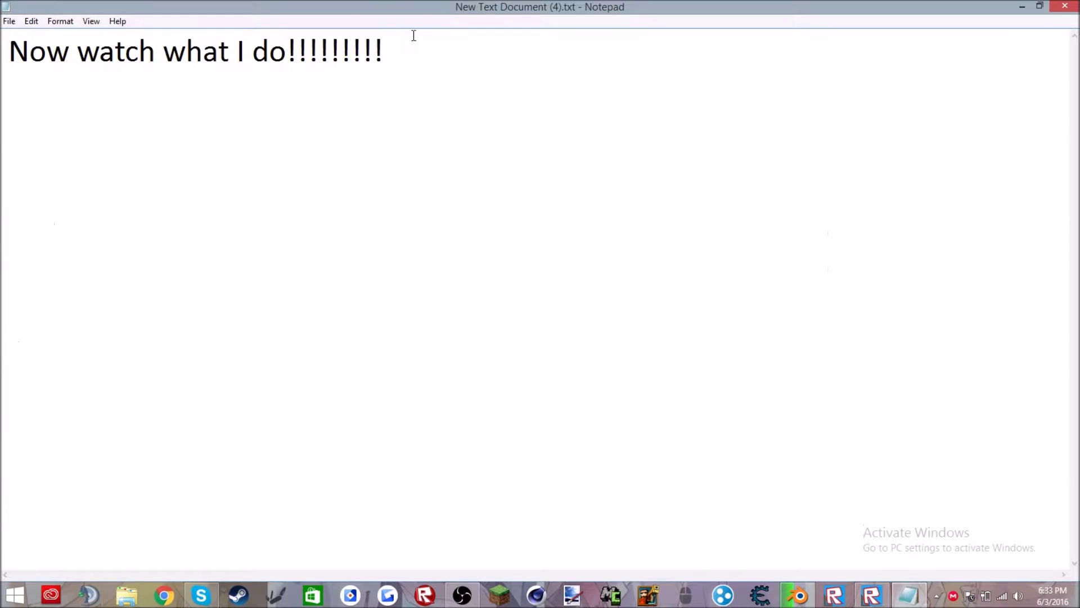
pyautogui.hotkey('ctrl', 'a')
pyautogui.press('BackSpace')
pyautogui.write('Now')
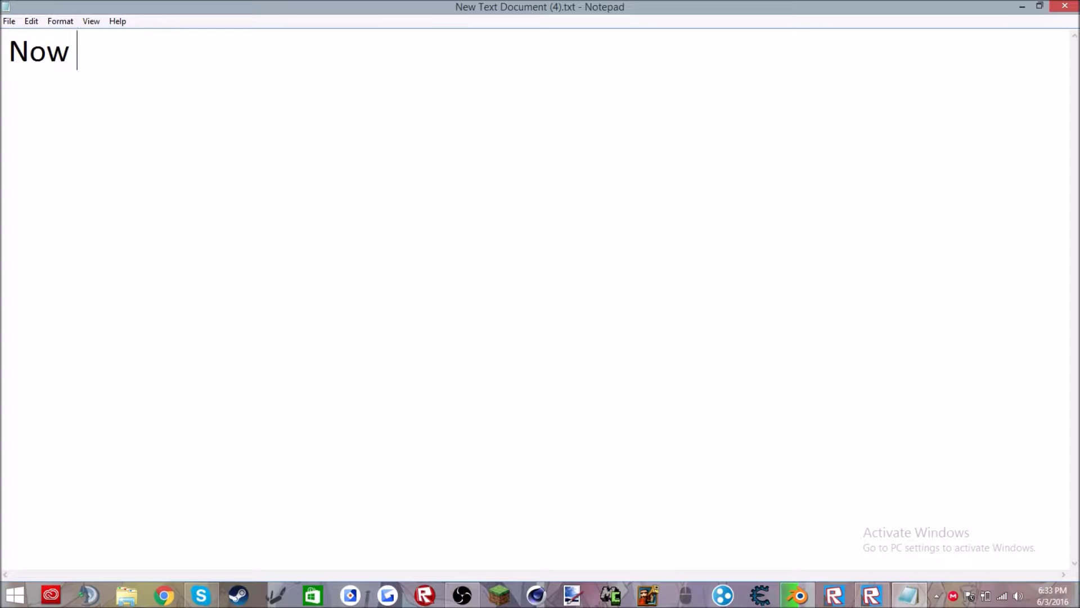
pyautogui.write(' get ')
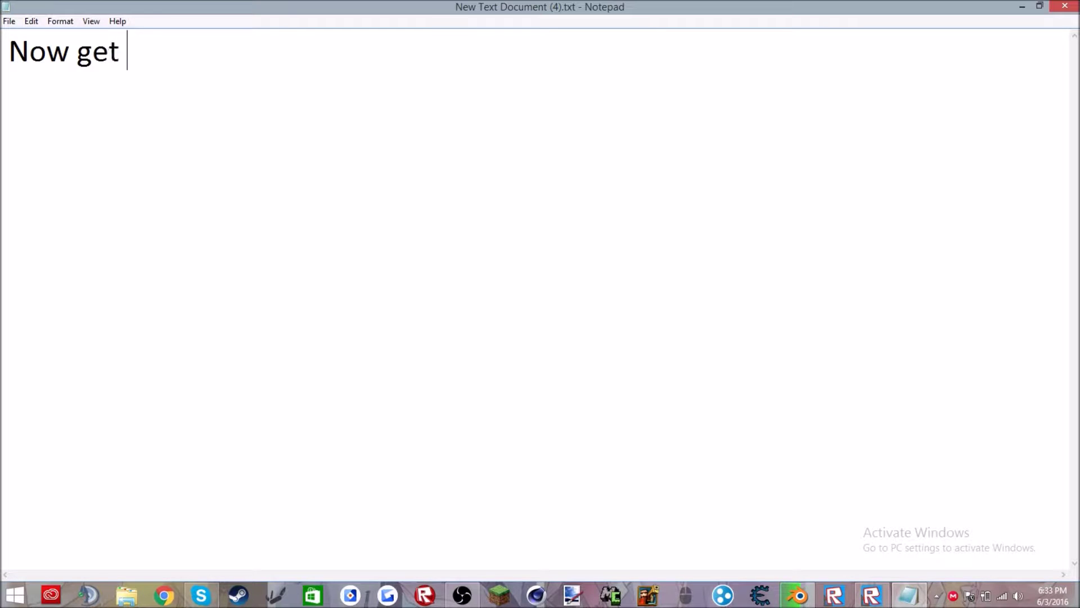
pyautogui.write('any model ')
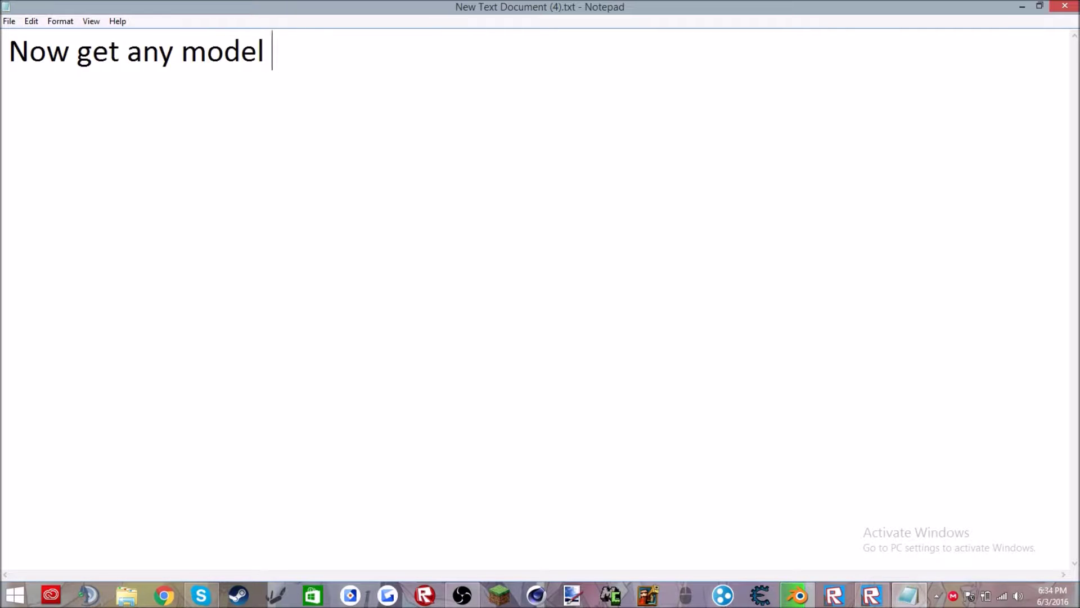
pyautogui.write('you want!')
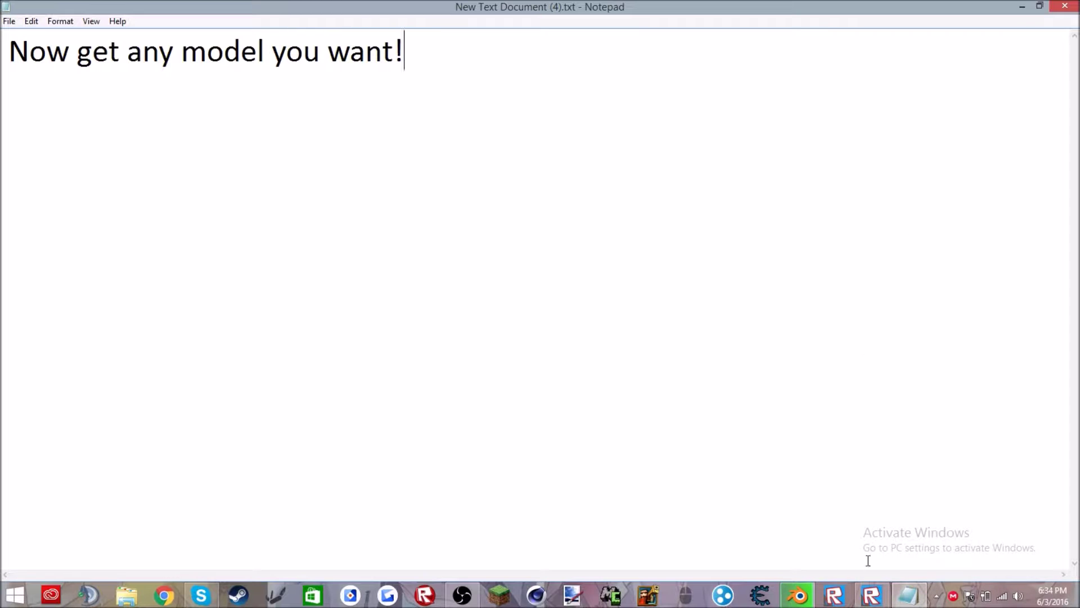
pyautogui.hotkey('ctrl', 'a')
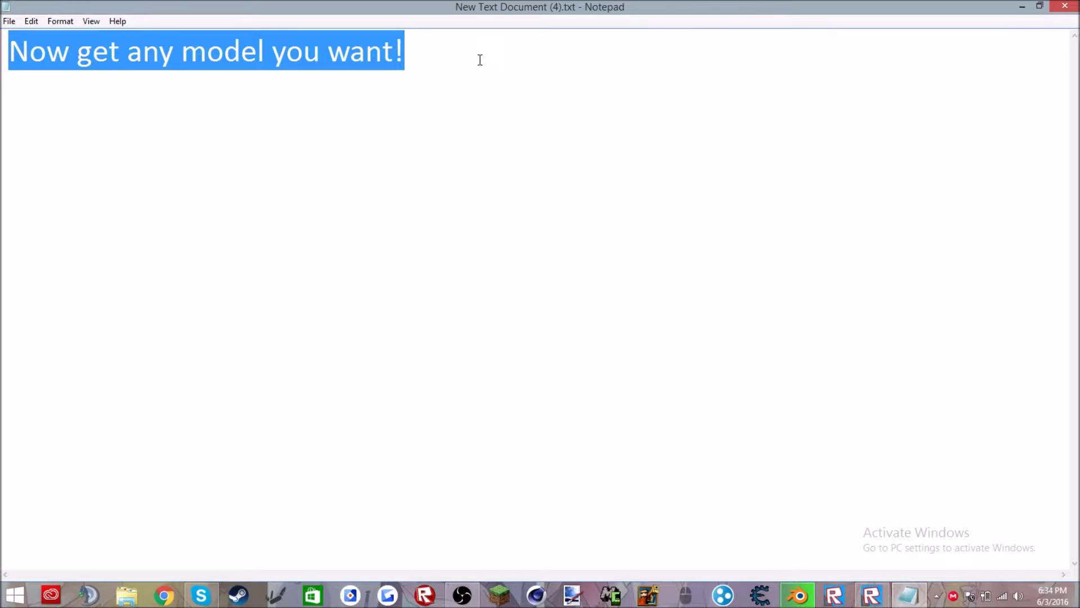
pyautogui.press('Delete')
# Switch to Roblox Studio and insert the Korblox Lord model from My Models beside the red morph button.
pyautogui.click(885, 597)
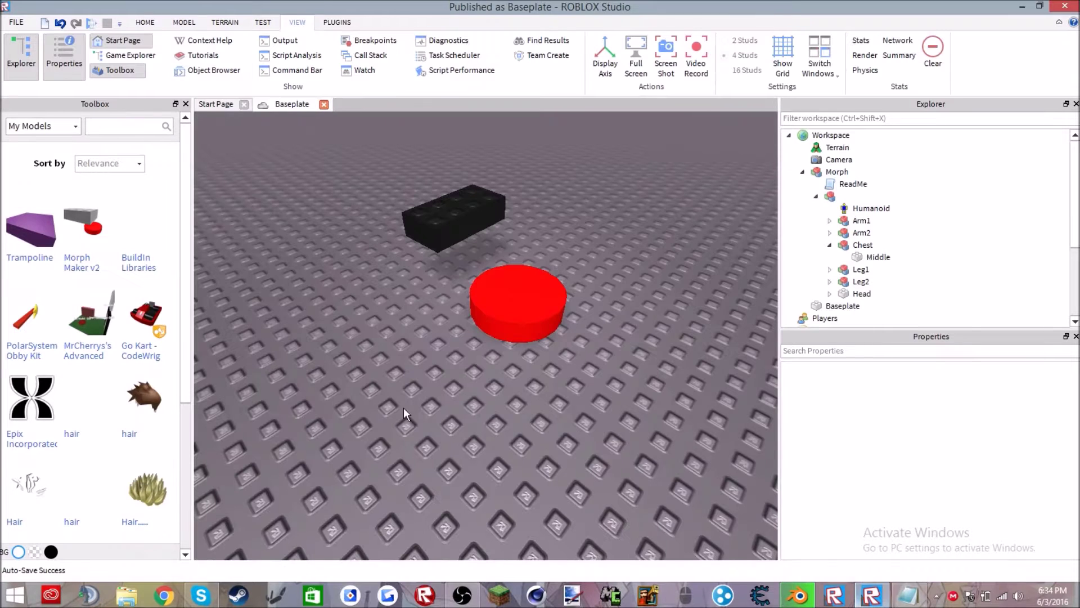
pyautogui.scroll(-4, 341, 339)
pyautogui.moveTo(340, 340); pyautogui.dragTo(355, 345, button='right')
pyautogui.scroll(3, 354, 346)
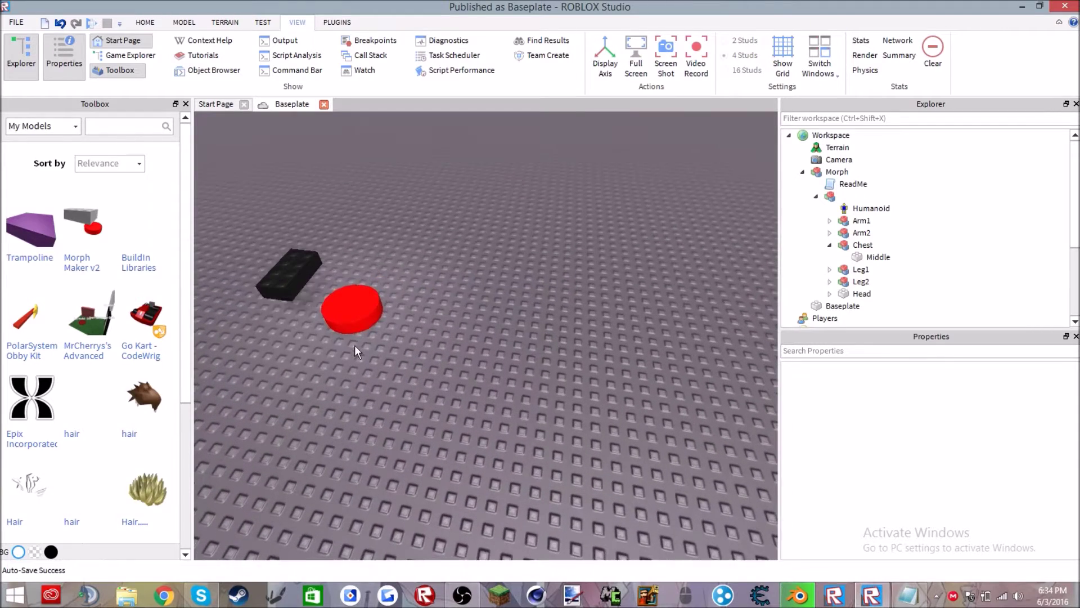
pyautogui.scroll(-1, 106, 344)
pyautogui.scroll(3, 104, 343)
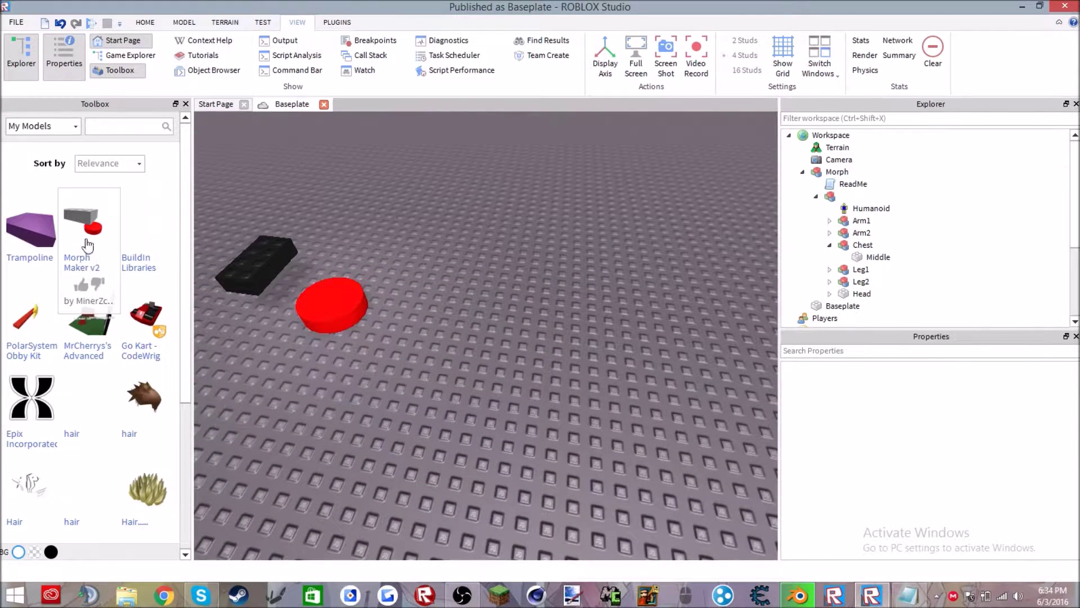
pyautogui.scroll(-5, 96, 217)
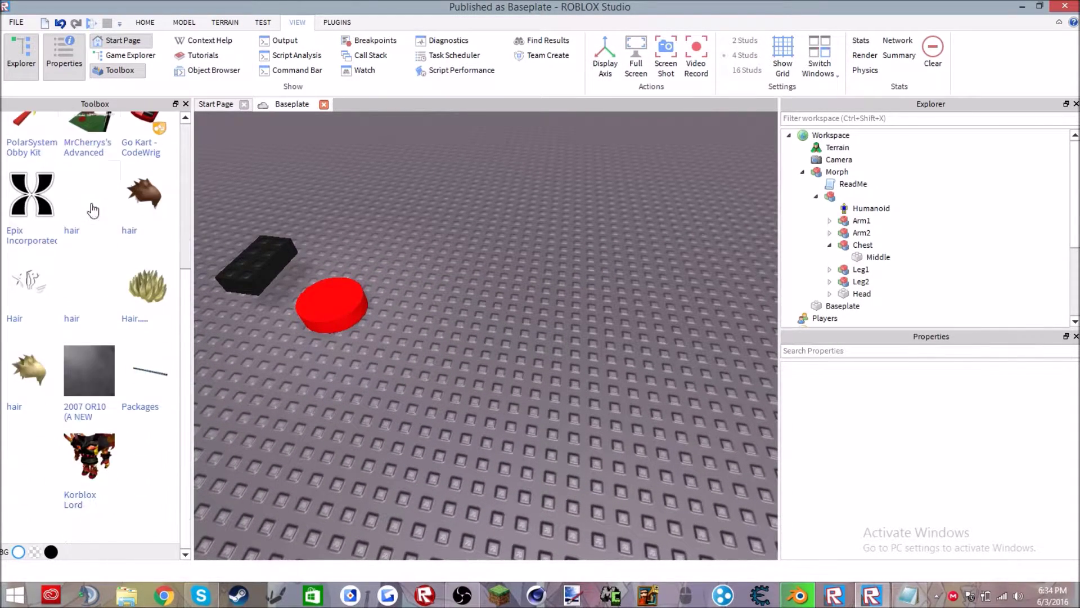
pyautogui.moveTo(83, 466); pyautogui.dragTo(297, 391)
pyautogui.moveTo(411, 356); pyautogui.dragTo(410, 356, button='right')
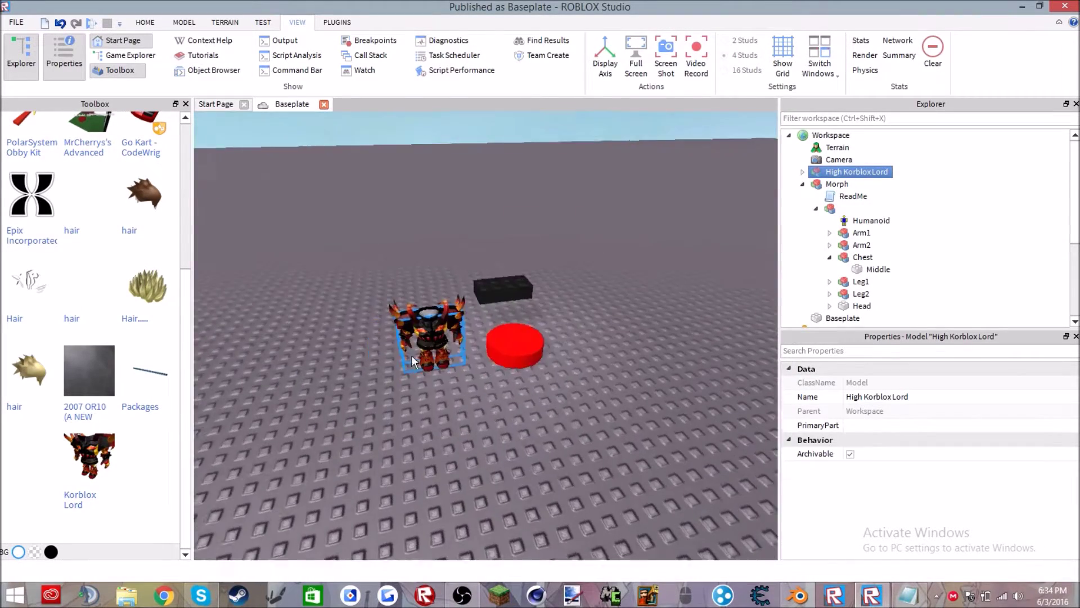
pyautogui.scroll(4, 411, 351)
pyautogui.moveTo(661, 310); pyautogui.dragTo(661, 310, button='right')
pyautogui.scroll(-4, 661, 310)
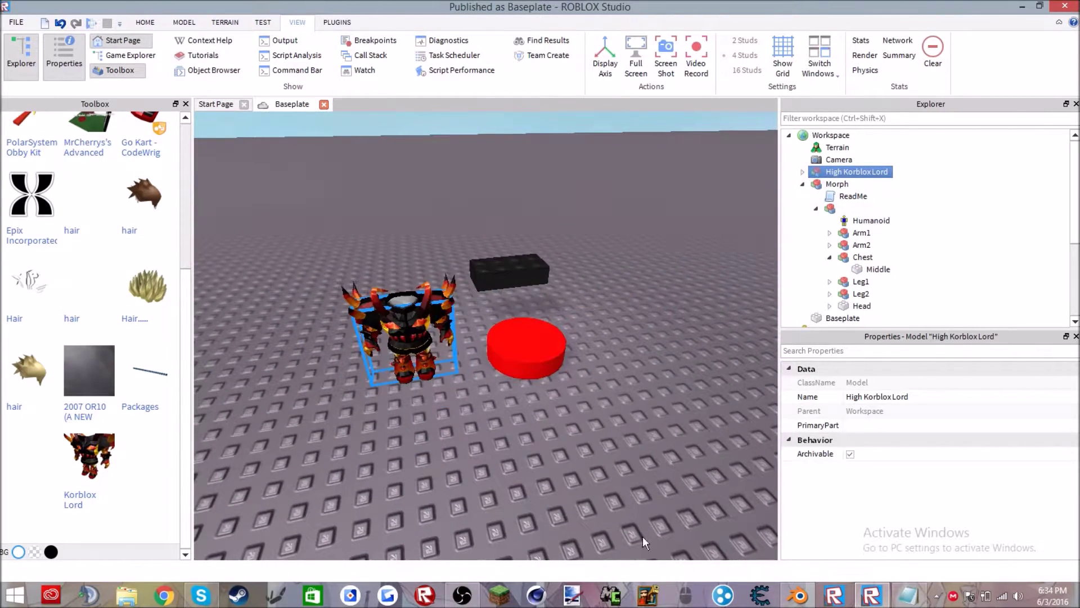
# Switch to Notepad and write the note "Now do what I do once again!!!!!!!".
pyautogui.click(918, 594)
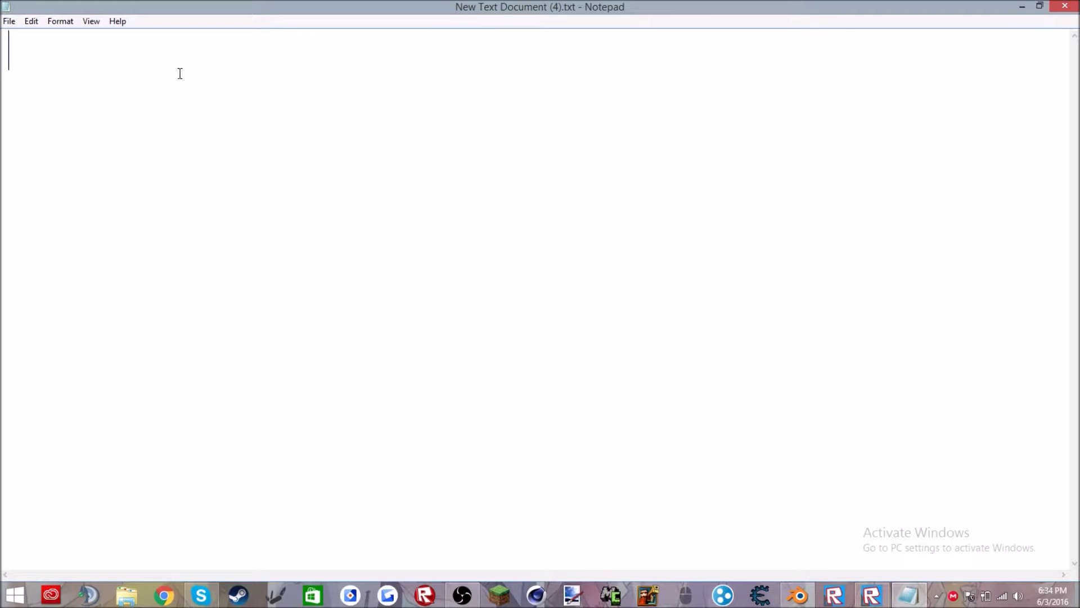
pyautogui.write('No')
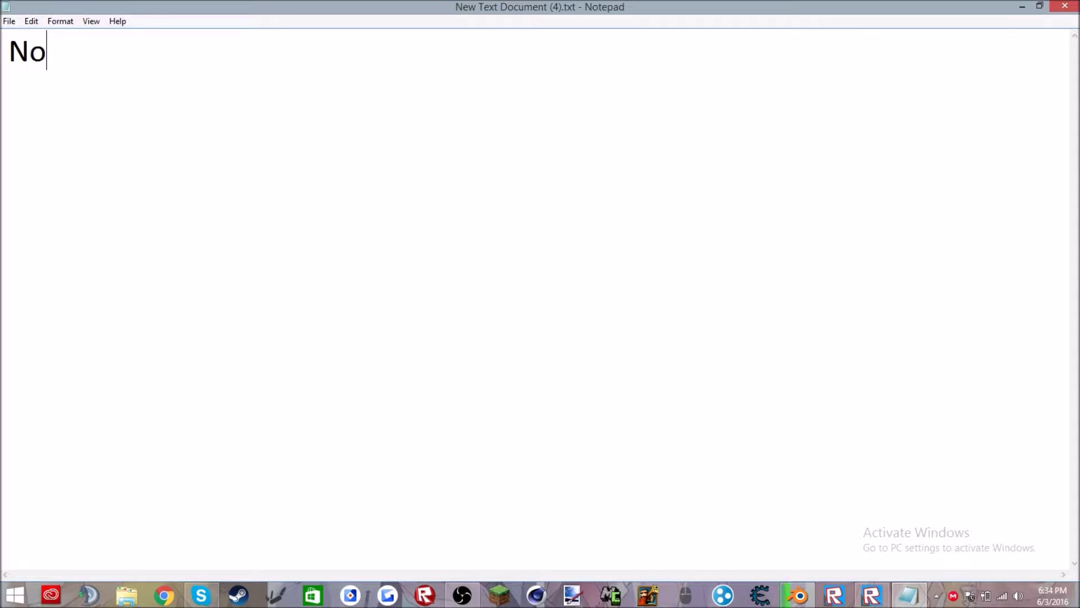
pyautogui.write('w do what i')
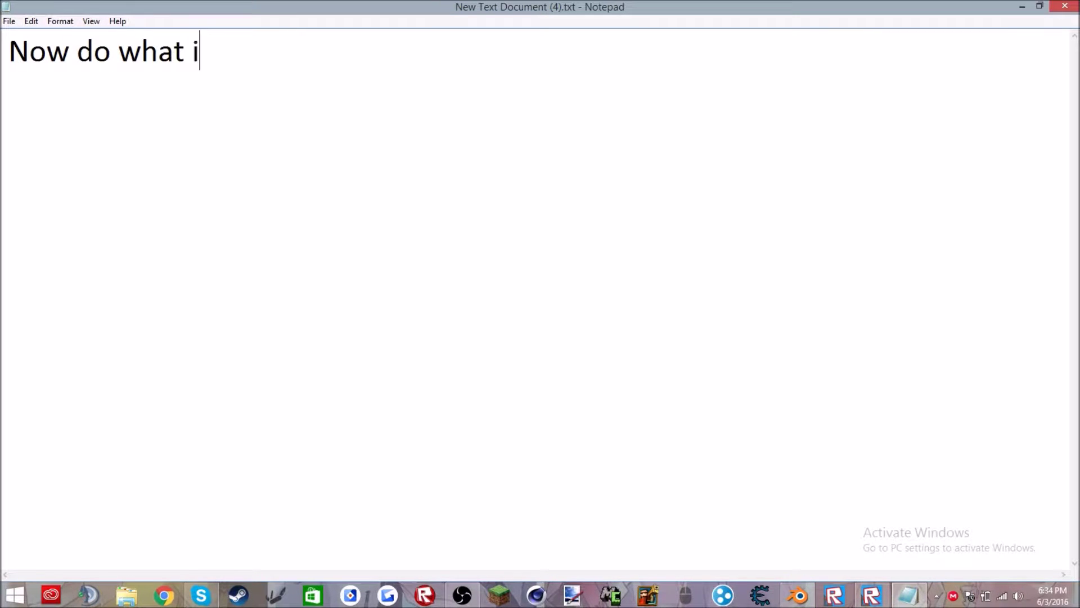
pyautogui.press('BackSpace')
pyautogui.press('BackSpace')
pyautogui.write('I do o')
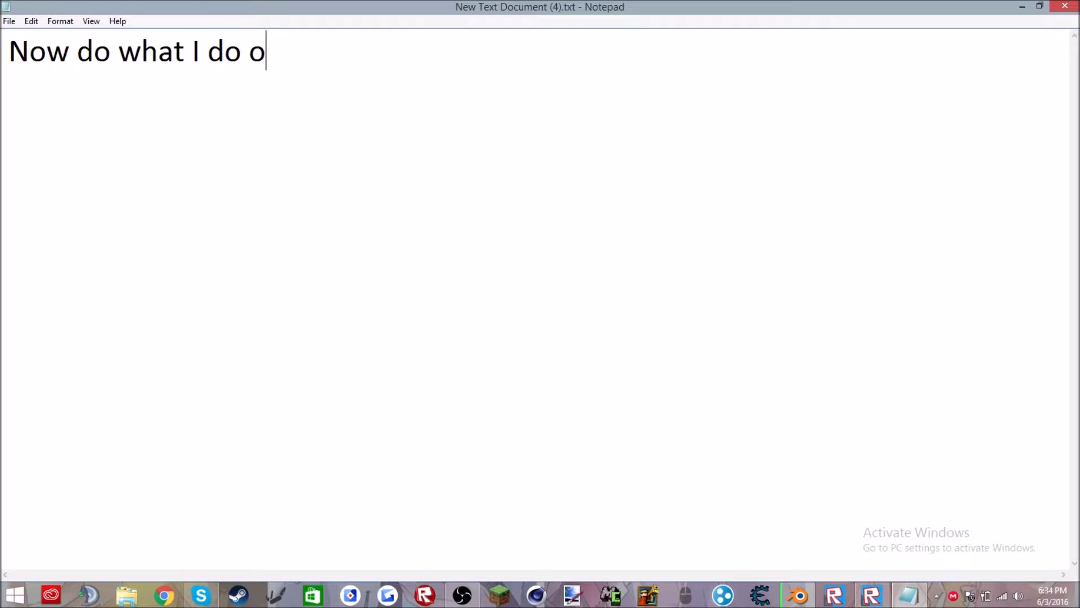
pyautogui.write('nce again!!')
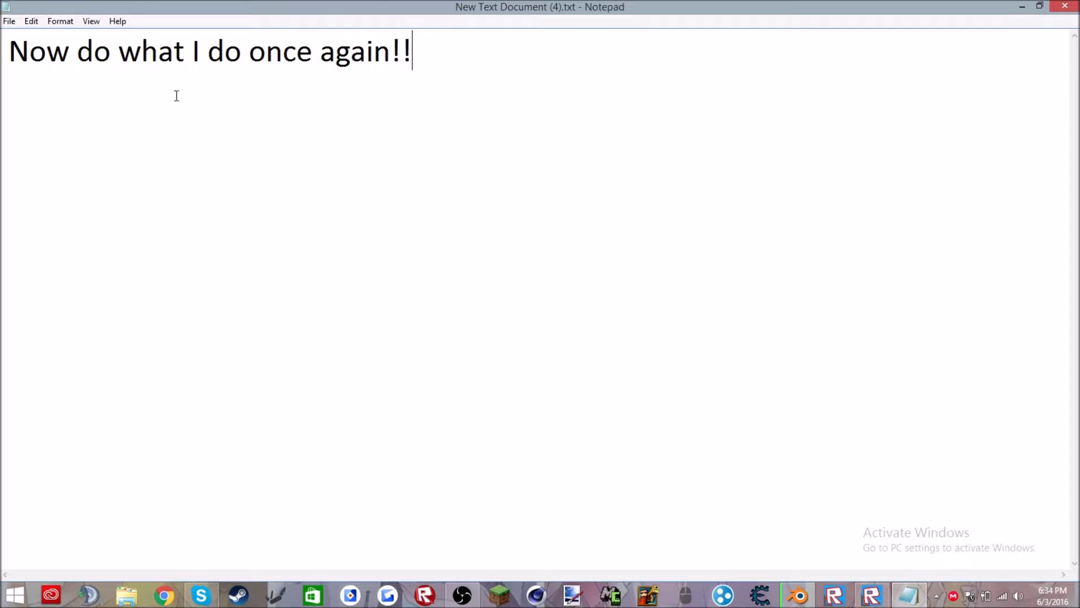
pyautogui.write('!!!!!')
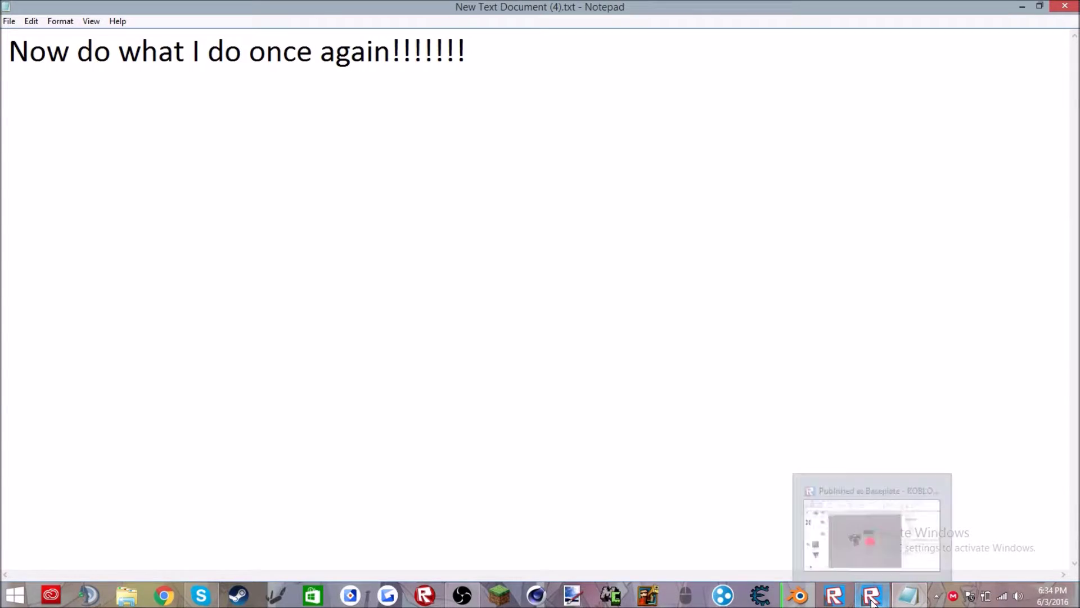
# Switch to Roblox Studio and move the High Korblox Lord model into the Morph's Chest group.
pyautogui.click(871, 595)
pyautogui.click(852, 162)
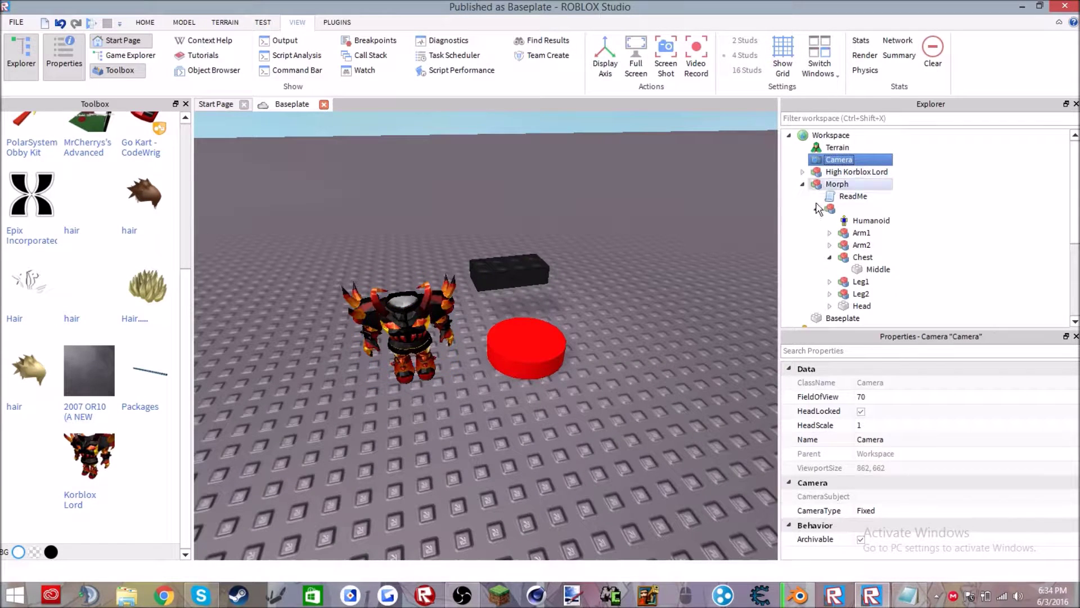
pyautogui.click(523, 338)
pyautogui.click(409, 342)
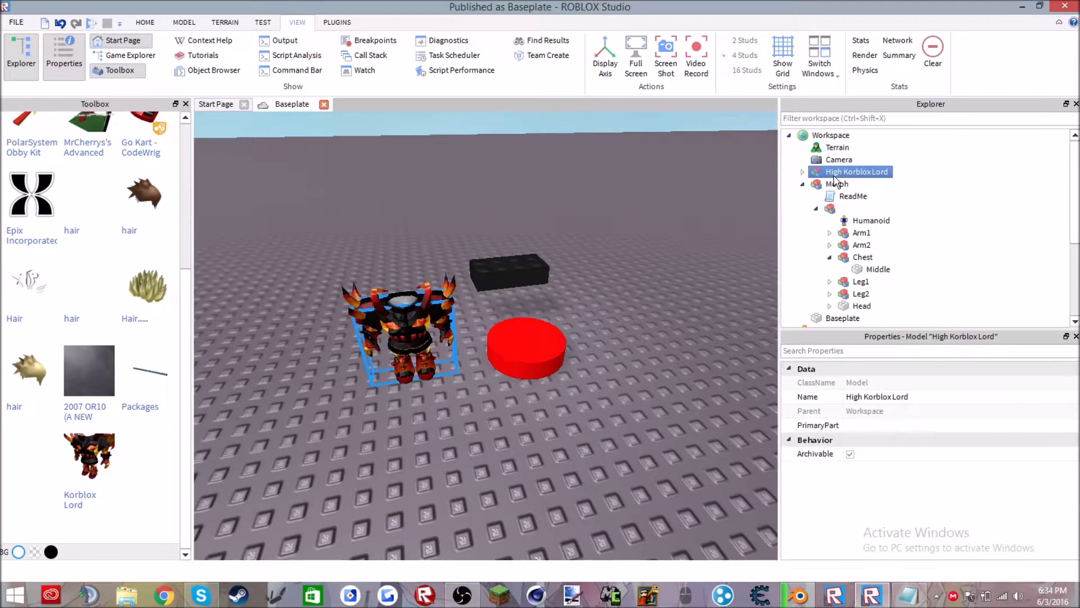
pyautogui.moveTo(838, 176); pyautogui.dragTo(865, 257)
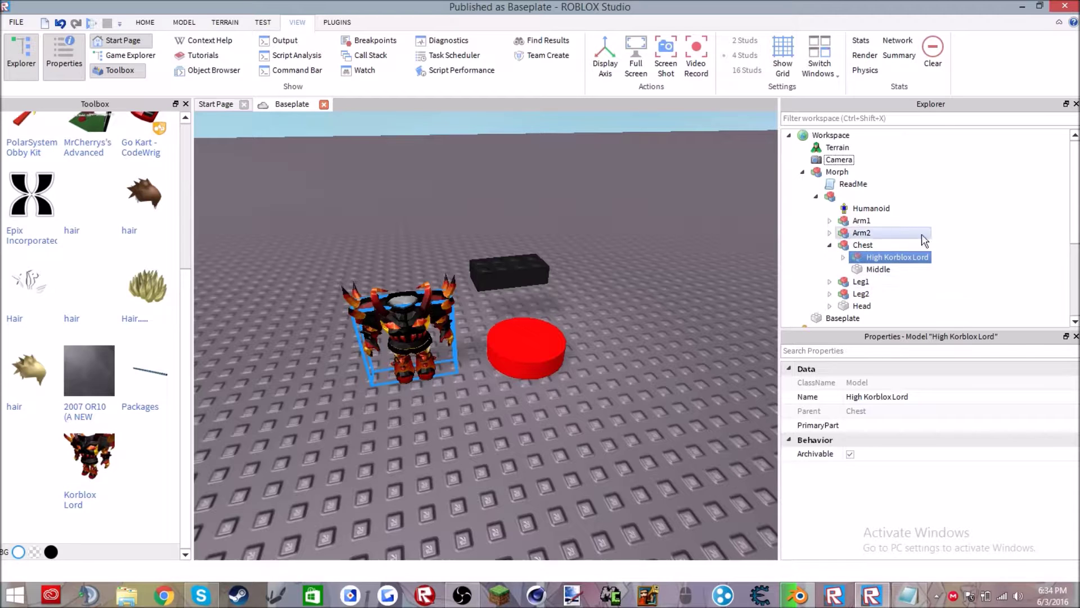
# Switch to Notepad and replace the note with "If your model is in a file like this...".
pyautogui.click(903, 599)
pyautogui.hotkey('ctrl', 'a')
pyautogui.write('If your mode')
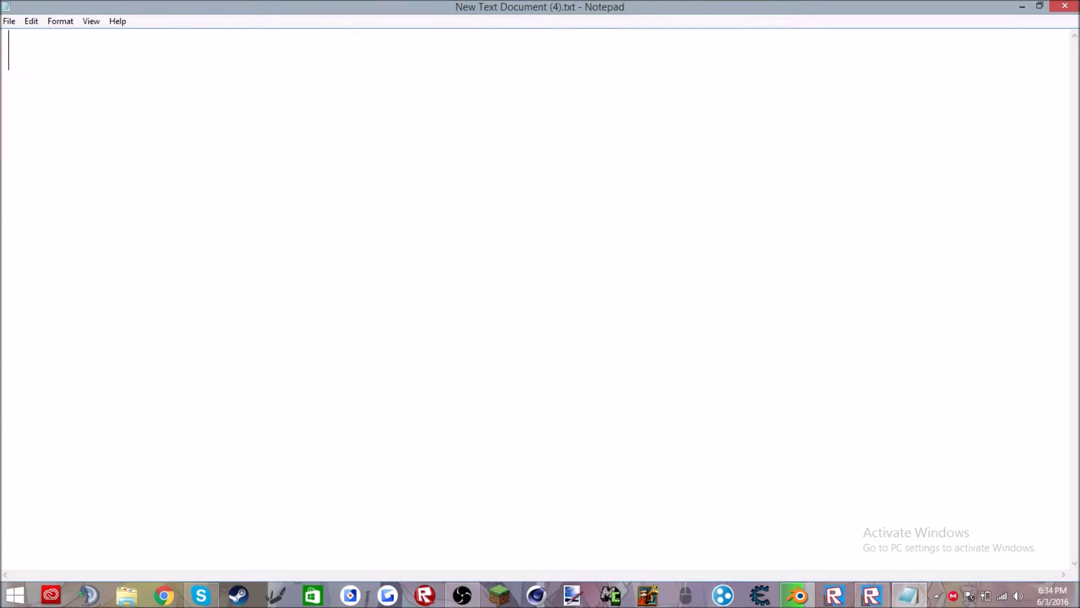
pyautogui.write('l is in a')
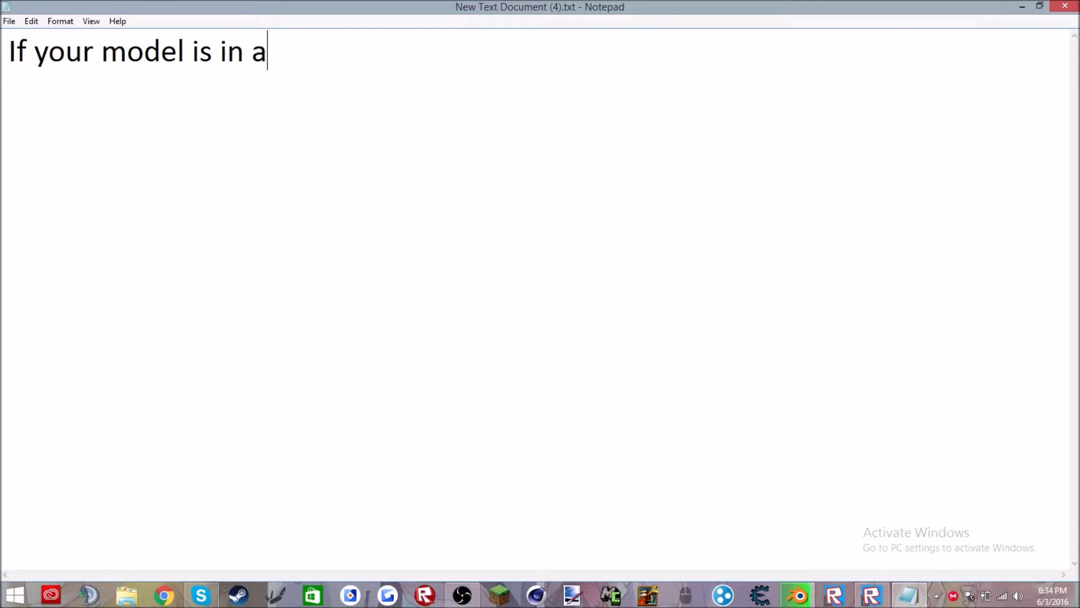
pyautogui.write(' file like this...')
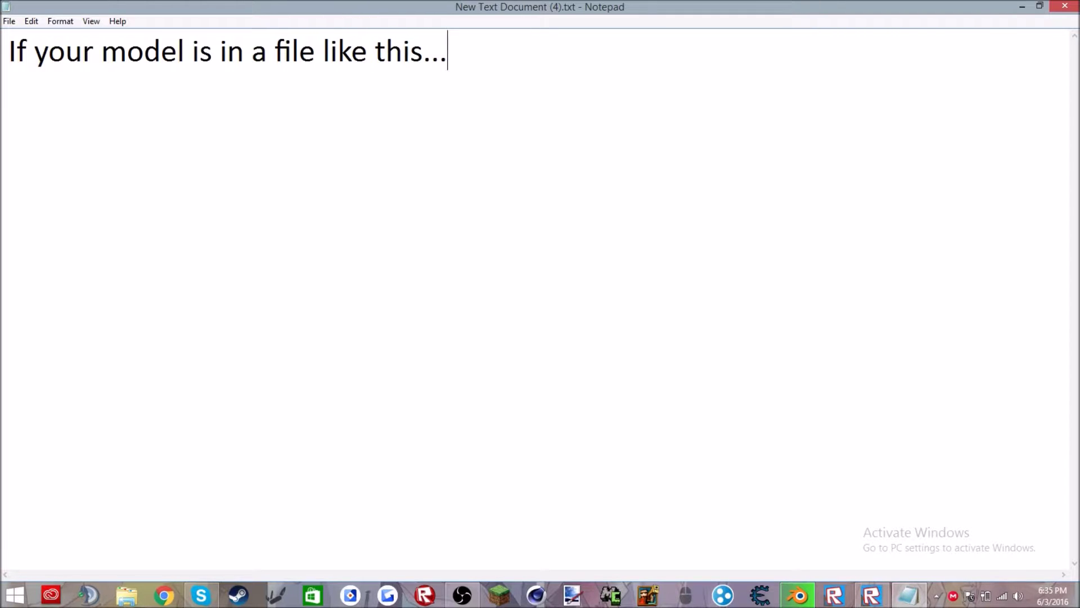
# Switch to Roblox Studio and expand and collapse the High Korblox Lord model to show its contents.
pyautogui.click(857, 591)
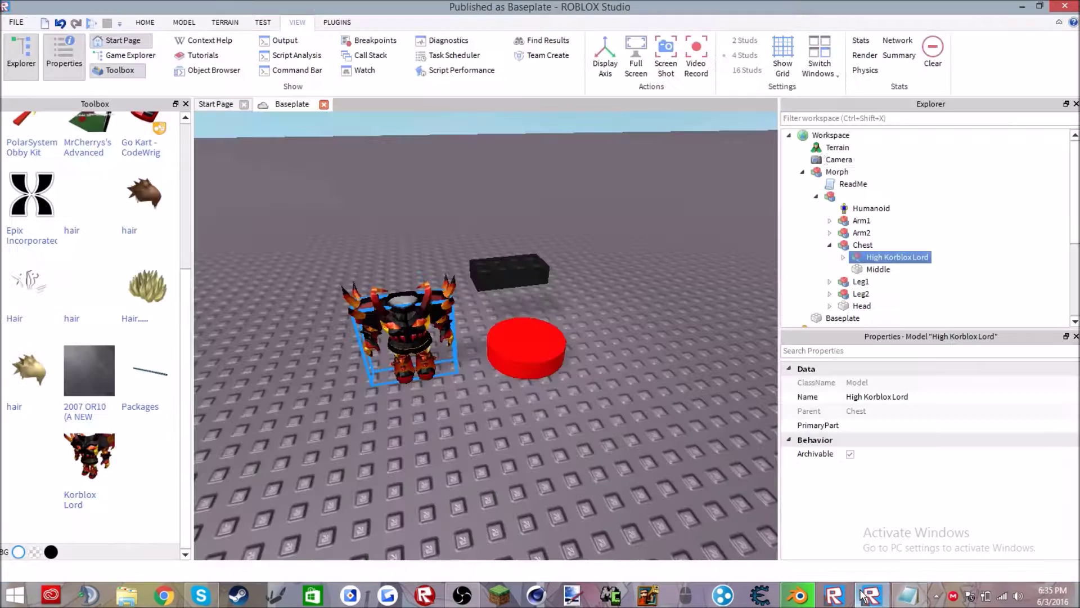
pyautogui.click(844, 259)
pyautogui.click(844, 258)
pyautogui.click(843, 258)
pyautogui.click(843, 259)
pyautogui.click(844, 259)
# Switch to Notepad and clear the note.
pyautogui.click(908, 595)
pyautogui.hotkey('ctrl', 'a')
pyautogui.press('BackSpace')
pyautogui.write('Do w')
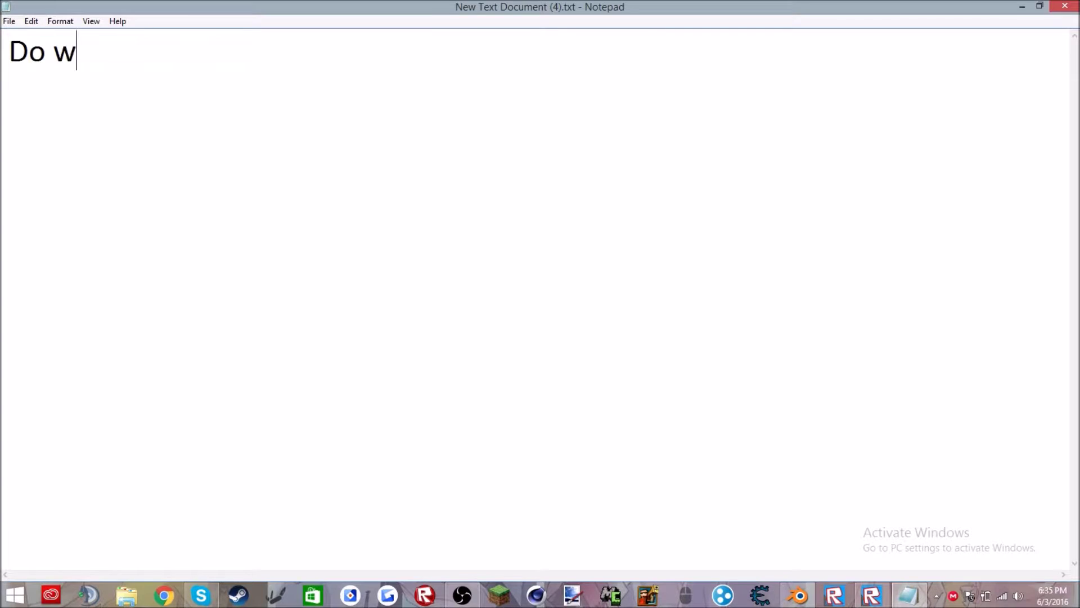
pyautogui.write('hat I')
pyautogui.press('BackSpace')
pyautogui.press('BackSpace')
pyautogui.press('BackSpace')
pyautogui.press('BackSpace')
pyautogui.press('BackSpace')
pyautogui.press('BackSpace')
pyautogui.press('BackSpace')
pyautogui.press('BackSpace')
pyautogui.press('BackSpace')
pyautogui.write('D')
pyautogui.press('BackSpace')
# Write the note "Open the file and drag everything out into the chest!!!! and delete the file!!! Watch!!!!".
pyautogui.write('Open the file an')
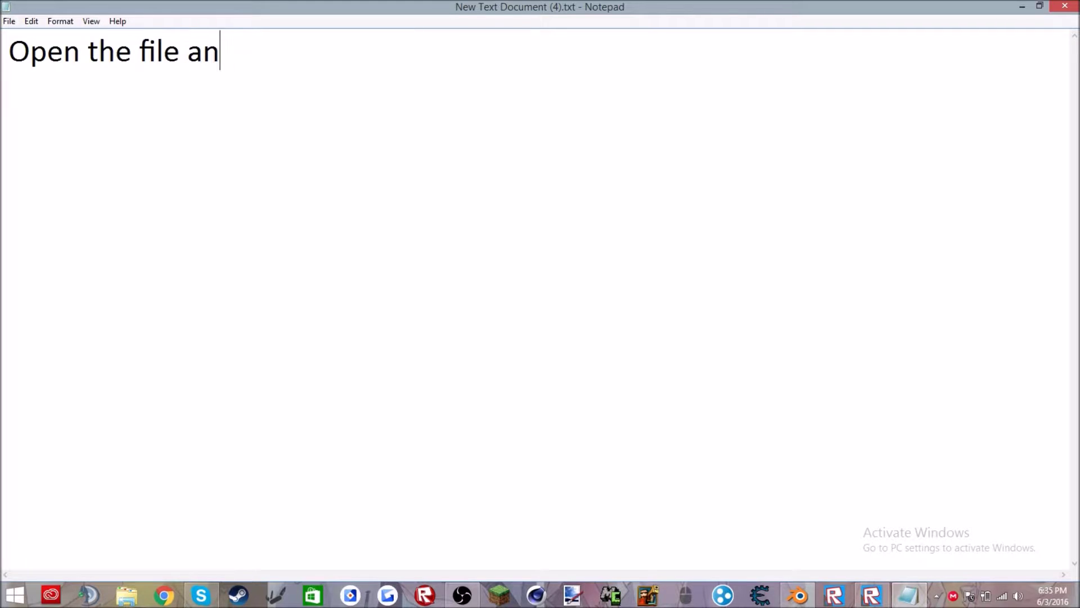
pyautogui.write('d drag every')
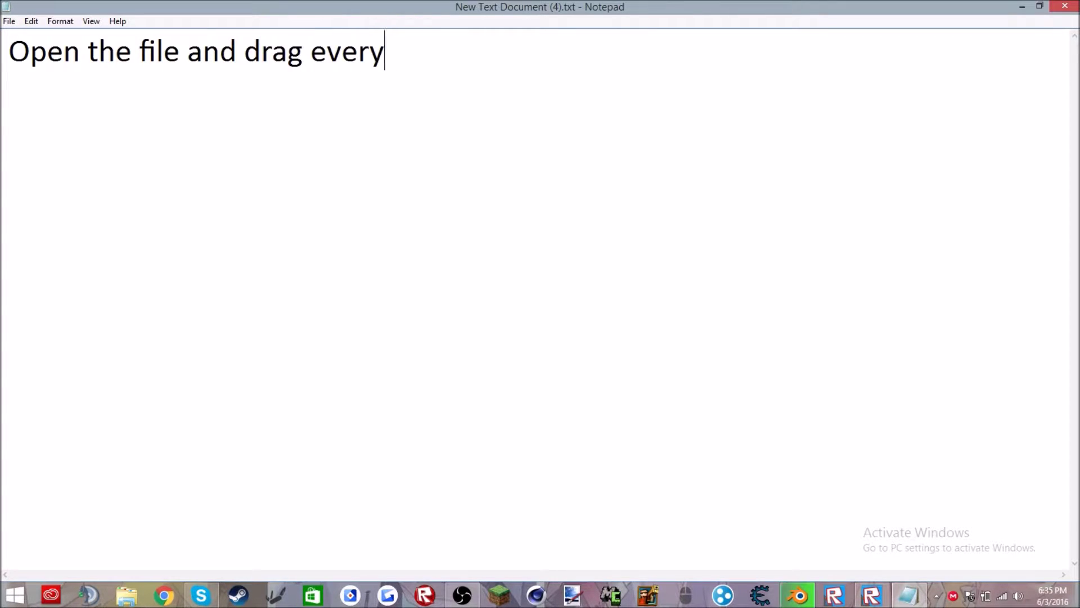
pyautogui.write('thing out i')
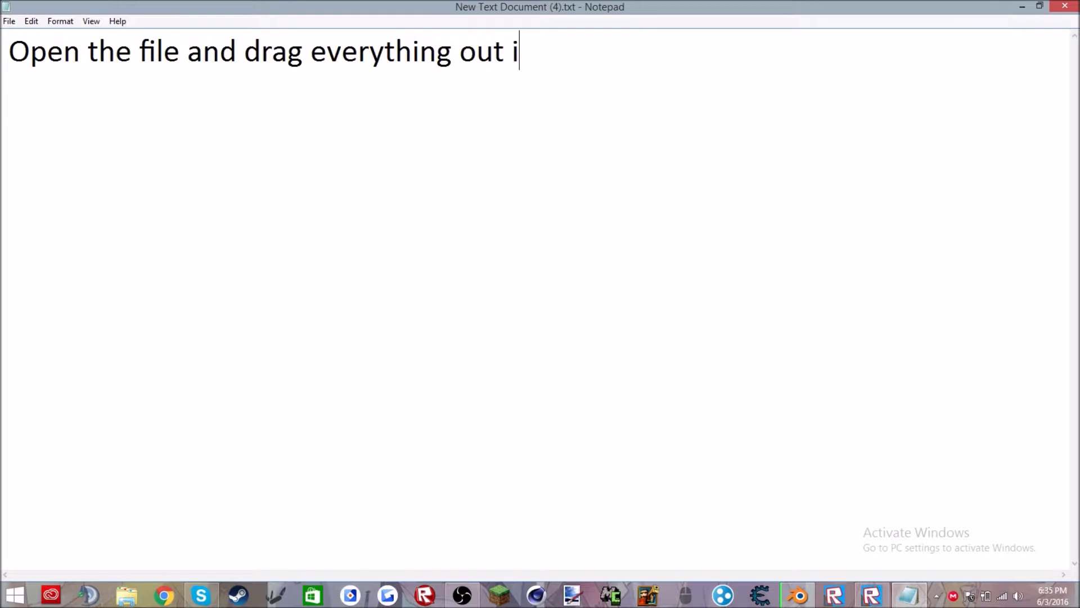
pyautogui.write('nto the ch')
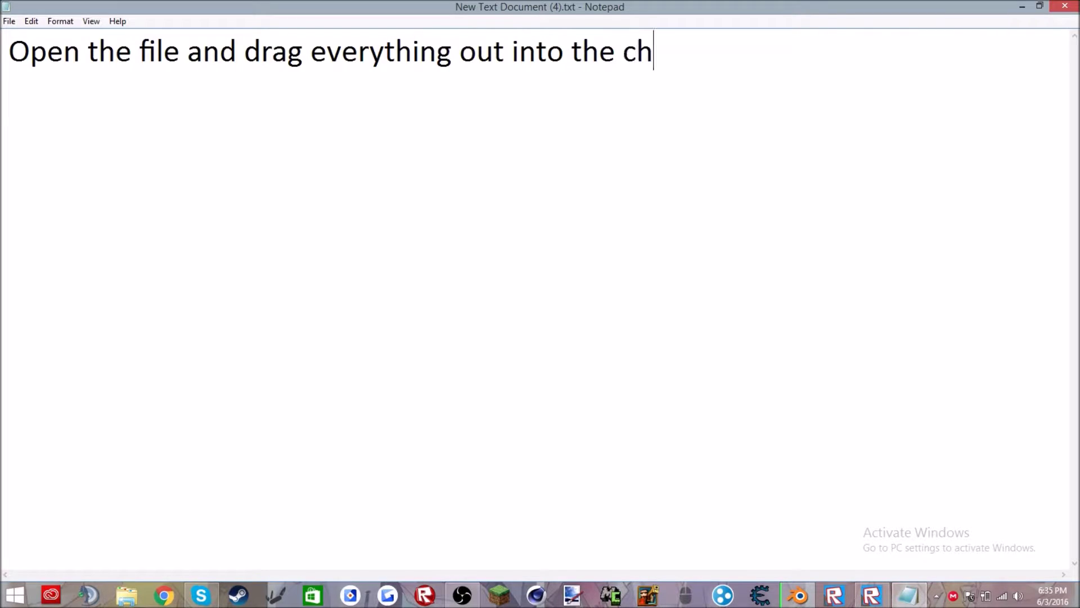
pyautogui.write('est!')
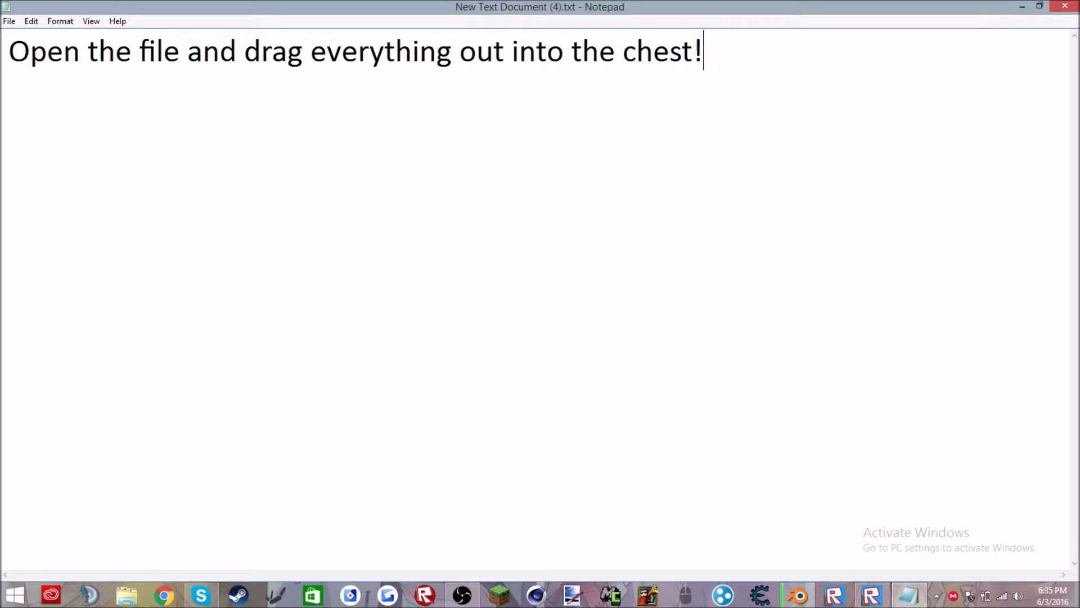
pyautogui.write('!!! and delete the file!!!')
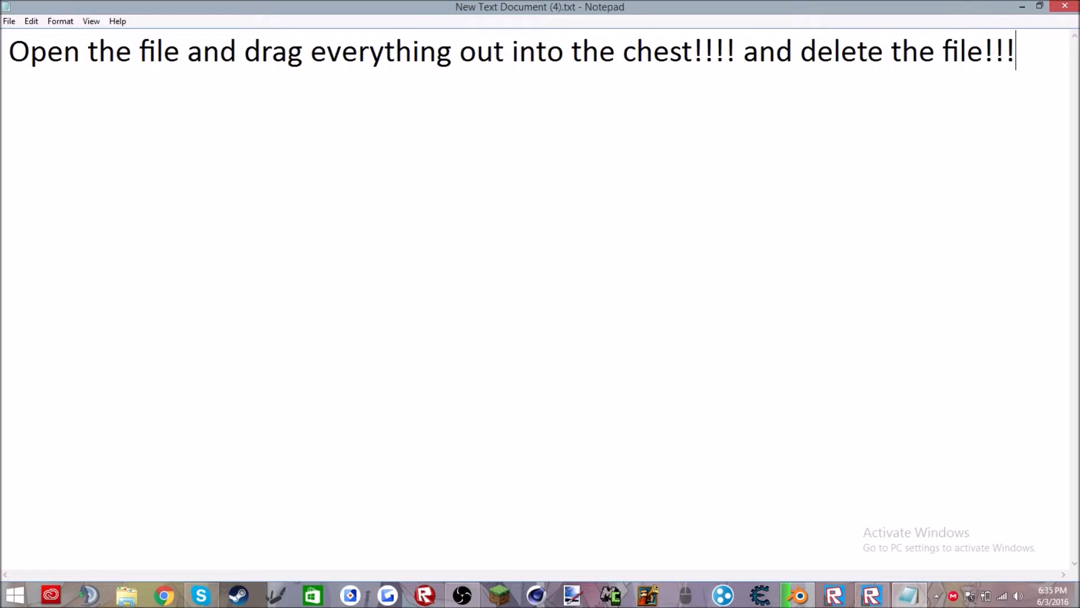
pyautogui.write(' Watcj')
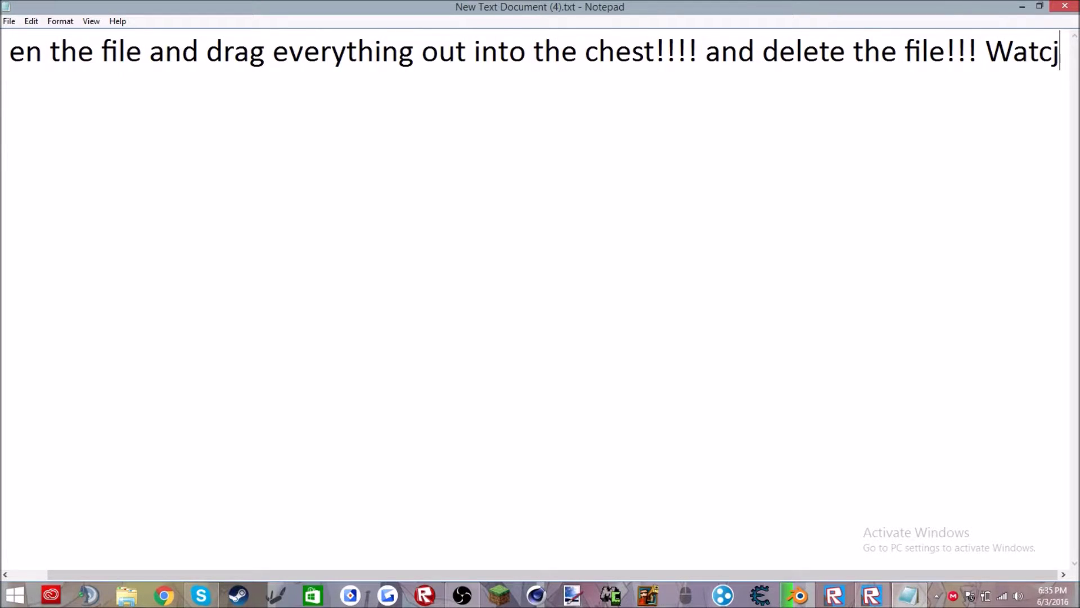
pyautogui.write('h!')
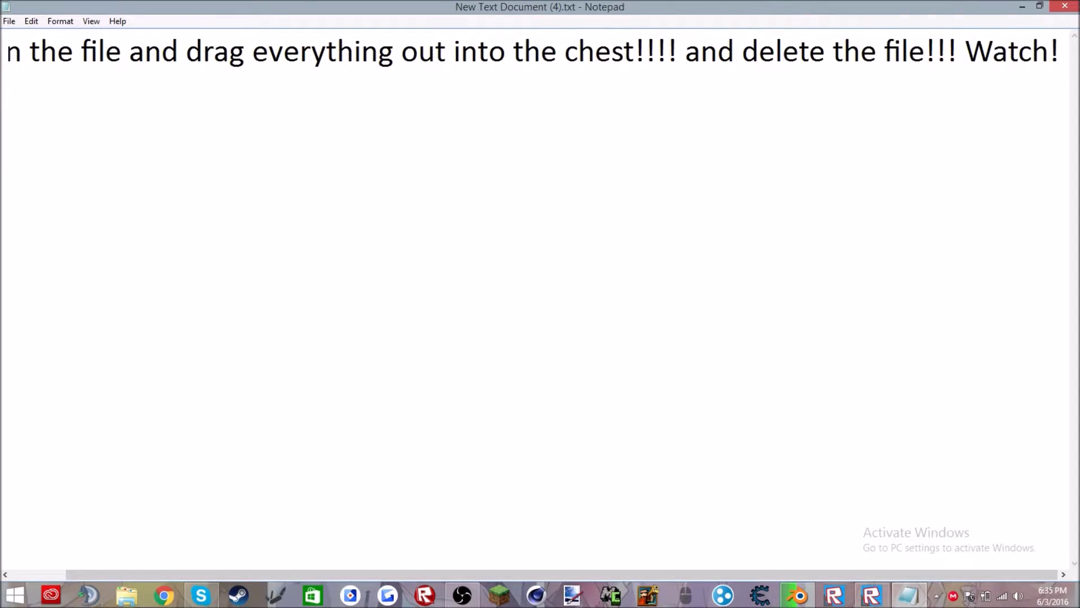
pyautogui.write('!!!')
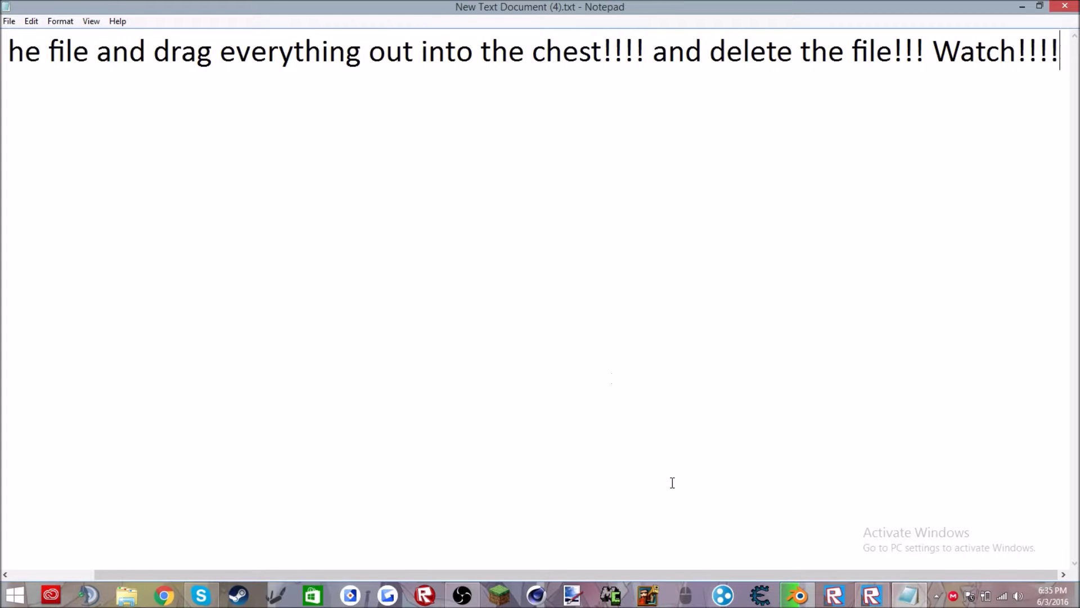
# Switch to Roblox Studio and move the arms, legs and Torso from the High Korblox Lord model directly into the Chest group.
pyautogui.click(871, 595)
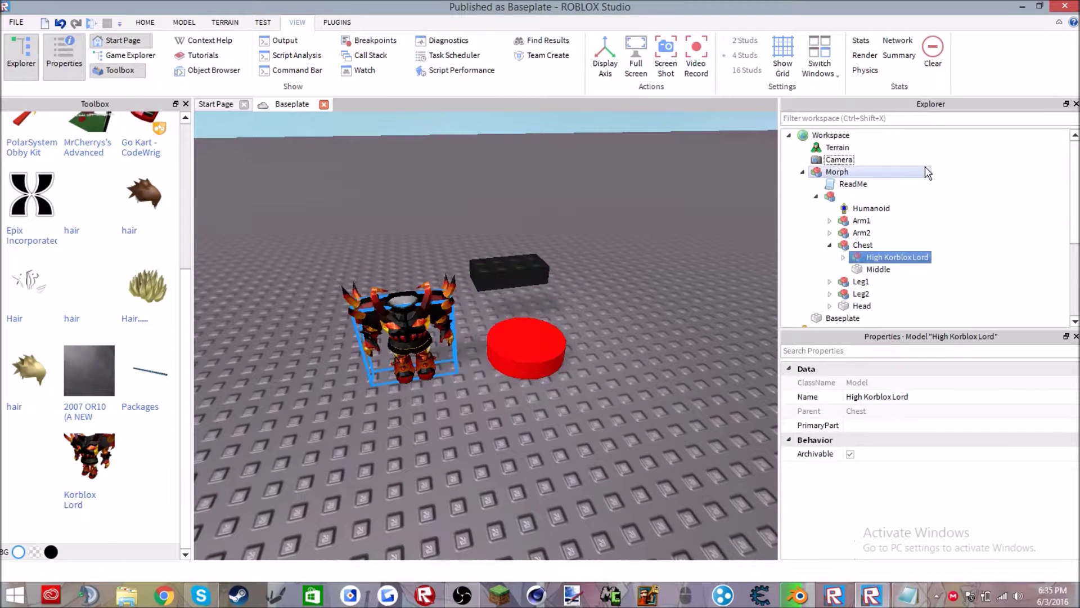
pyautogui.click(844, 258)
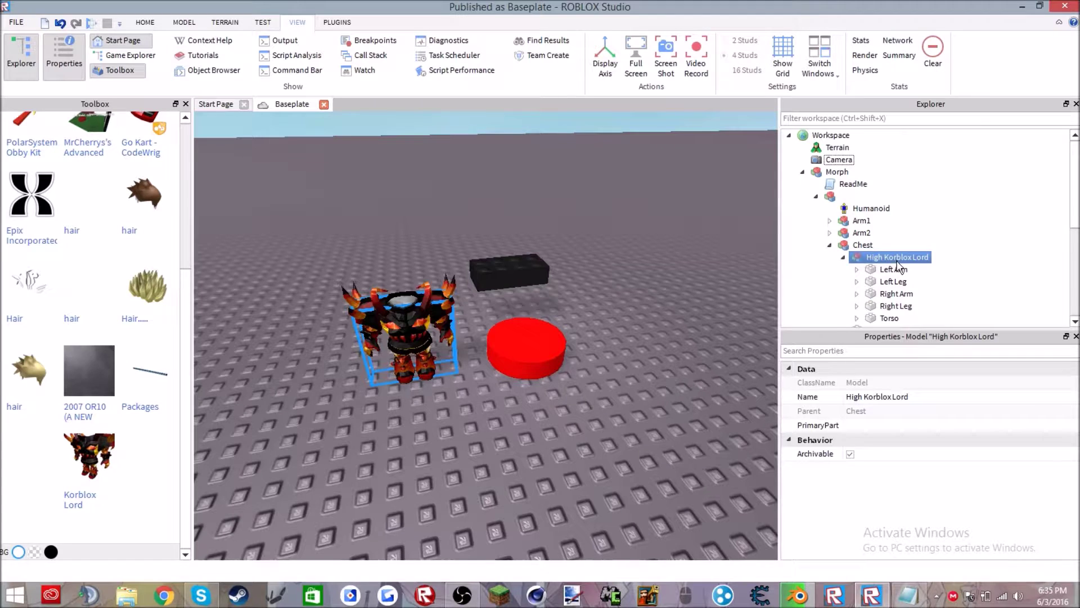
pyautogui.scroll(-1, 898, 262)
pyautogui.moveTo(976, 235); pyautogui.dragTo(888, 284)
pyautogui.moveTo(872, 235); pyautogui.dragTo(905, 211)
pyautogui.moveTo(902, 208); pyautogui.dragTo(902, 208)
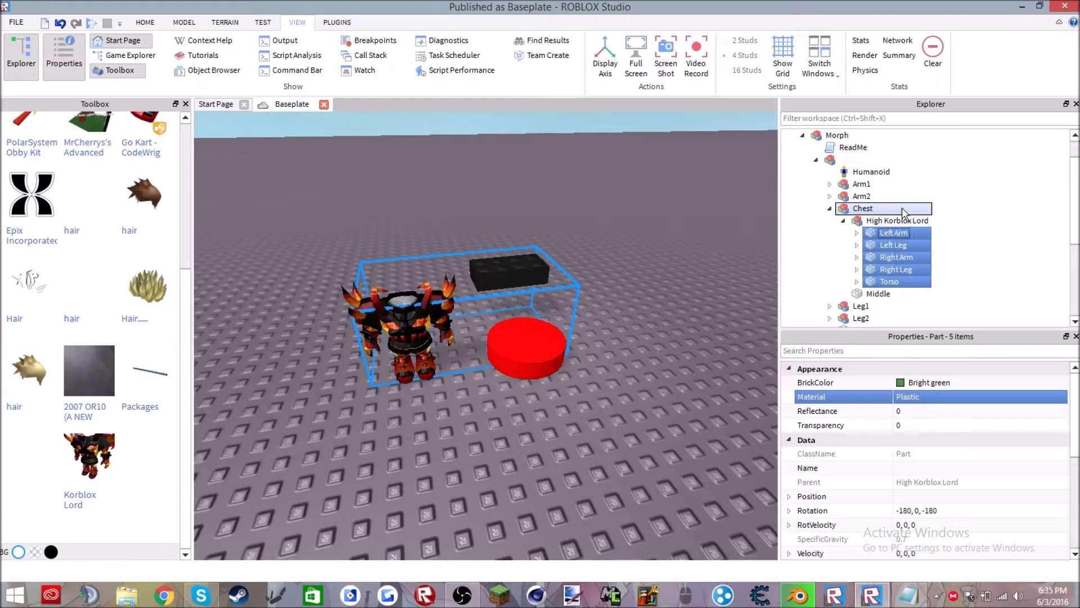
# Delete the emptied High Korblox Lord model from the Chest group.
pyautogui.click(905, 223)
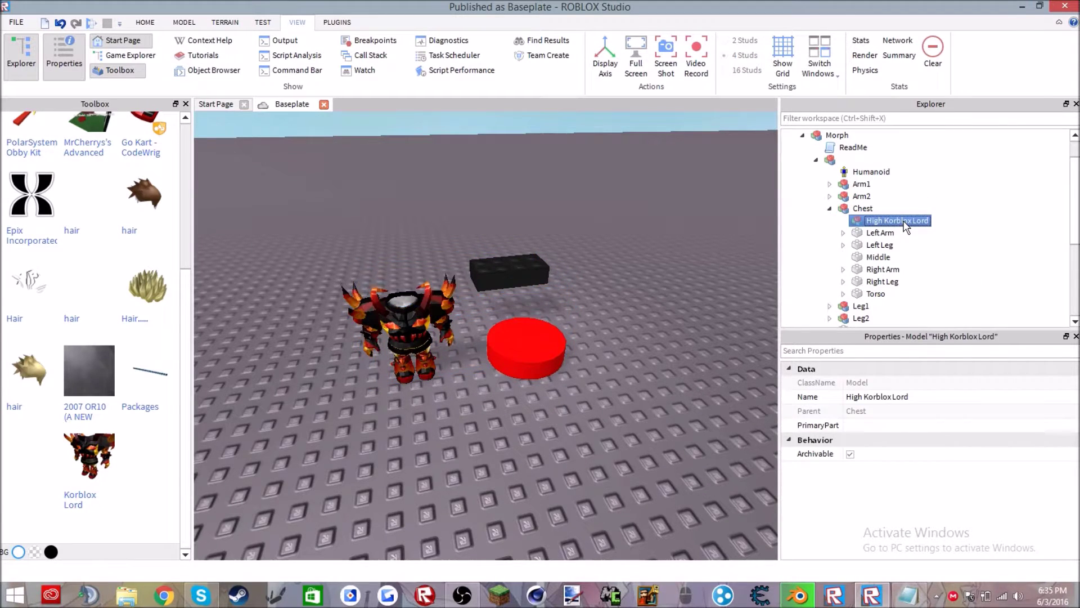
pyautogui.rightClick(905, 223)
pyautogui.click(937, 292)
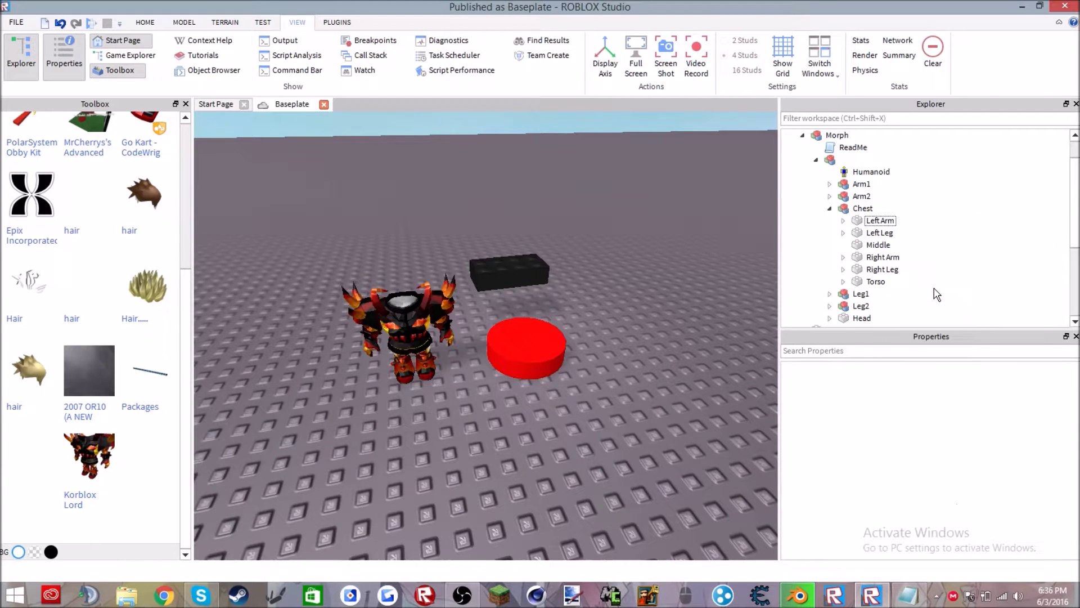
# Switch to Notepad and replace the note with "Now click model".
pyautogui.click(908, 595)
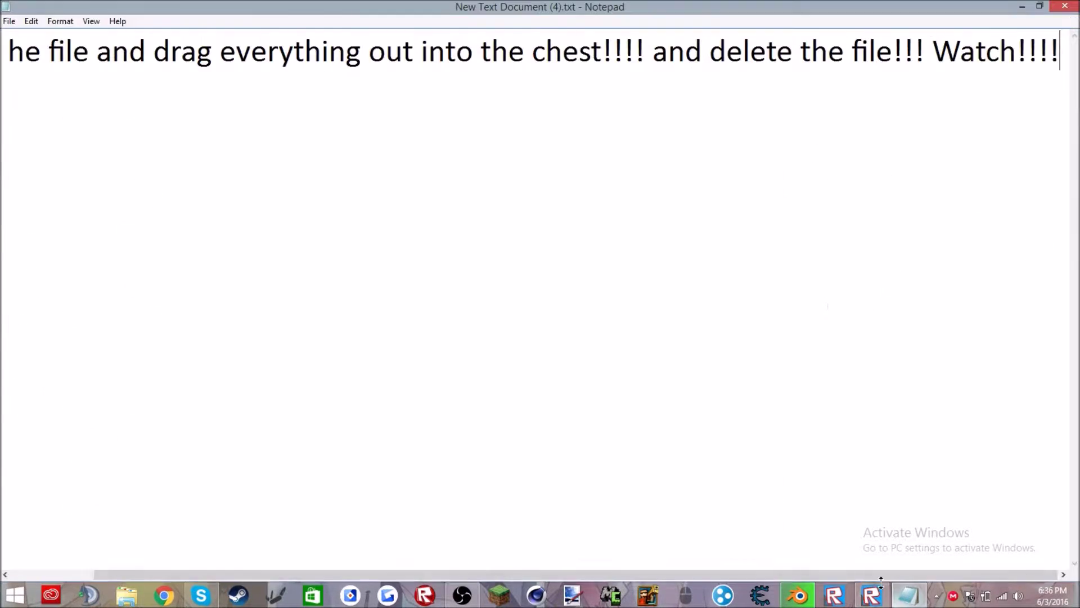
pyautogui.hotkey('ctrl', 'a')
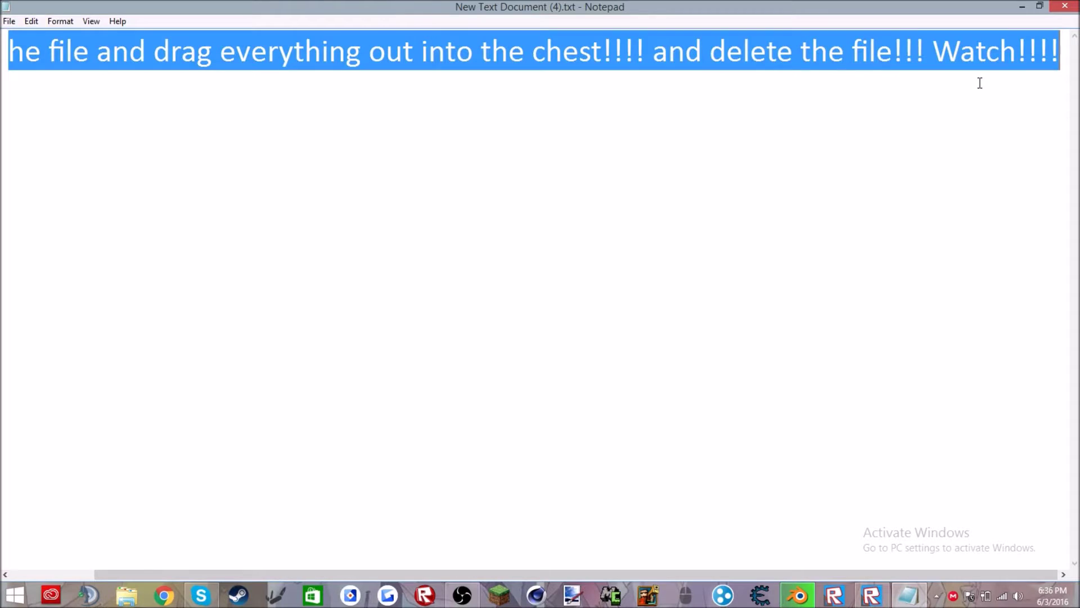
pyautogui.press('Delete')
pyautogui.write('Now')
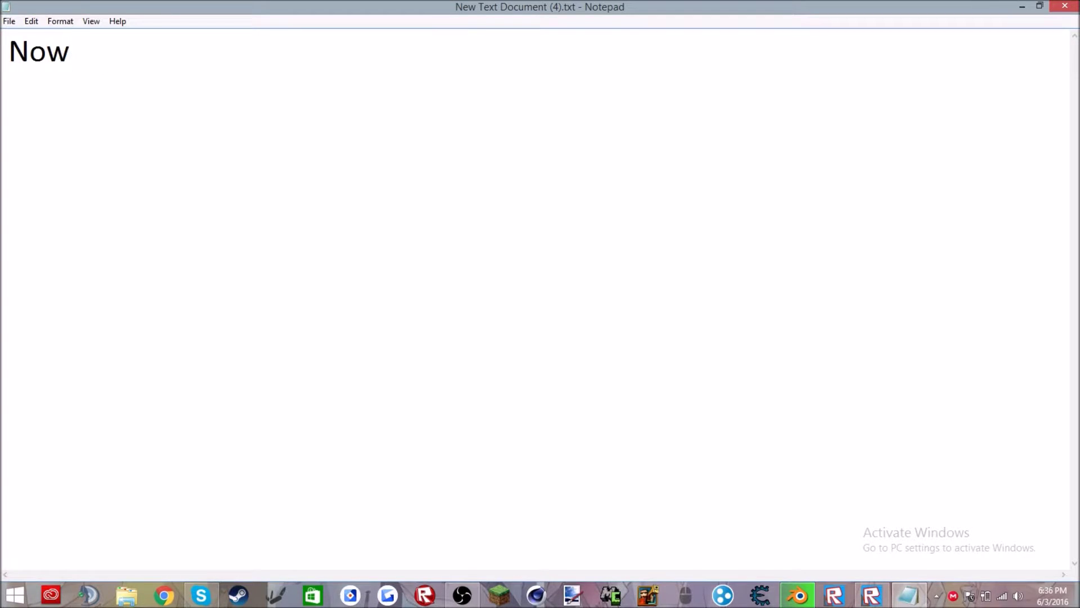
pyautogui.write(' click model')
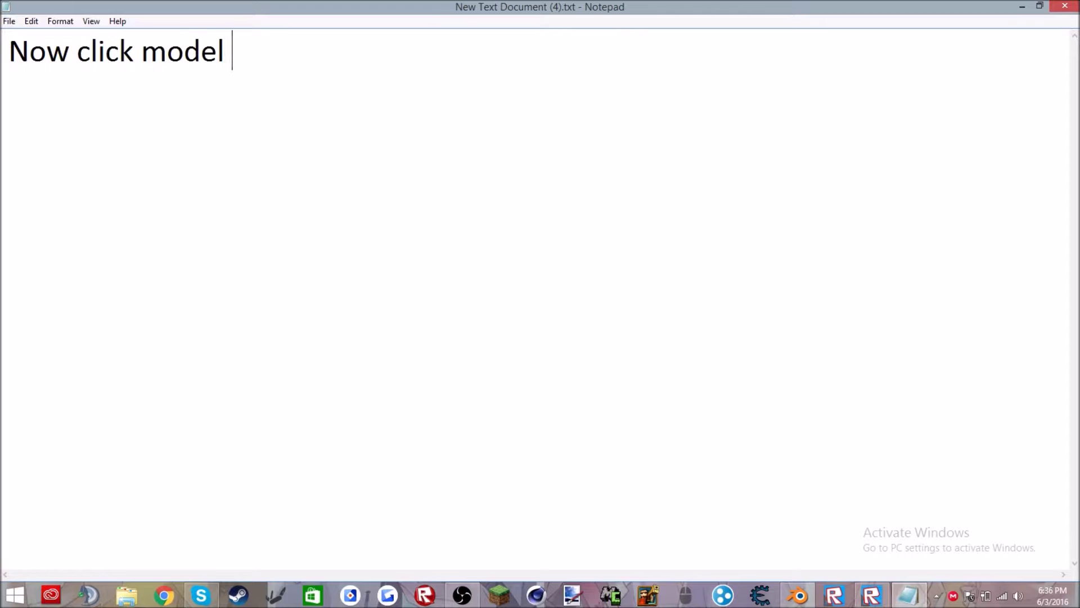
# Show the Model tools in Roblox Studio and return to the Notepad note.
pyautogui.click(881, 601)
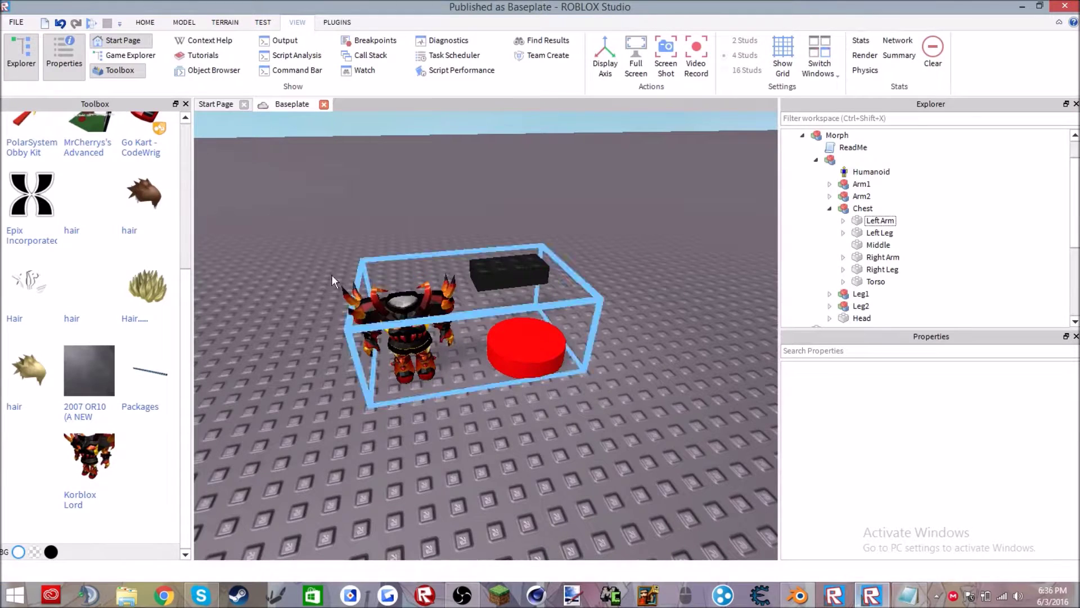
pyautogui.click(191, 26)
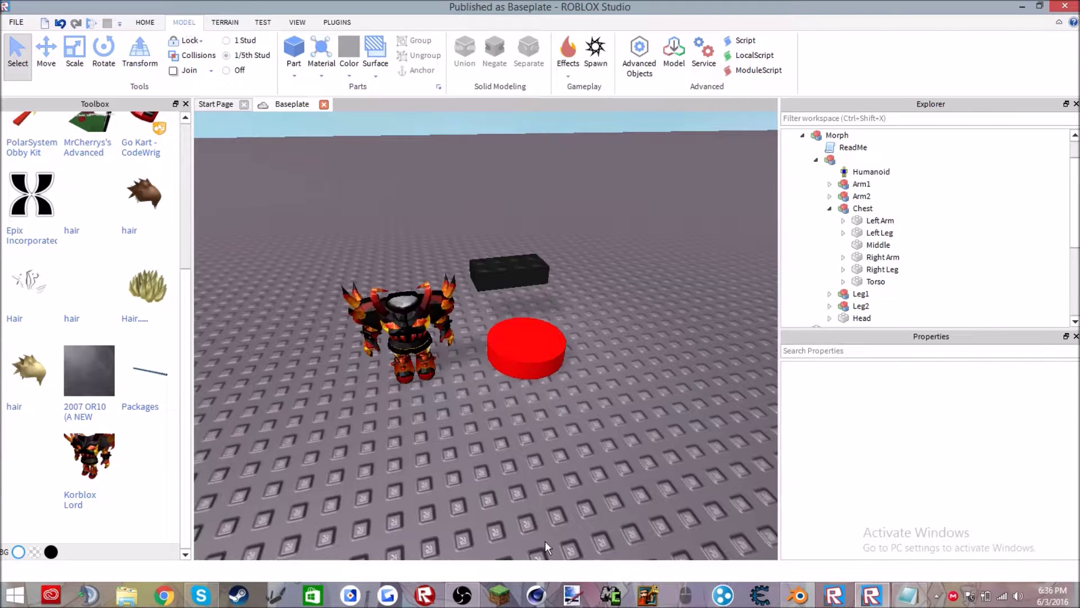
pyautogui.click(908, 595)
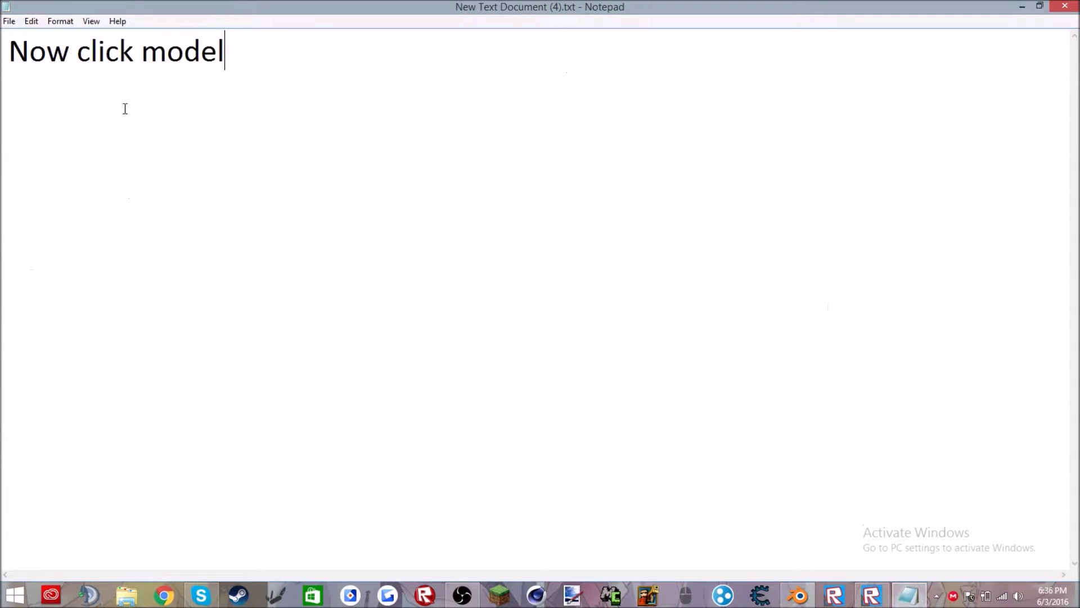
# Replace the note with "Then move...".
pyautogui.hotkey('ctrl', 'a')
pyautogui.press('BackSpace')
pyautogui.write('TH')
pyautogui.press('BackSpace')
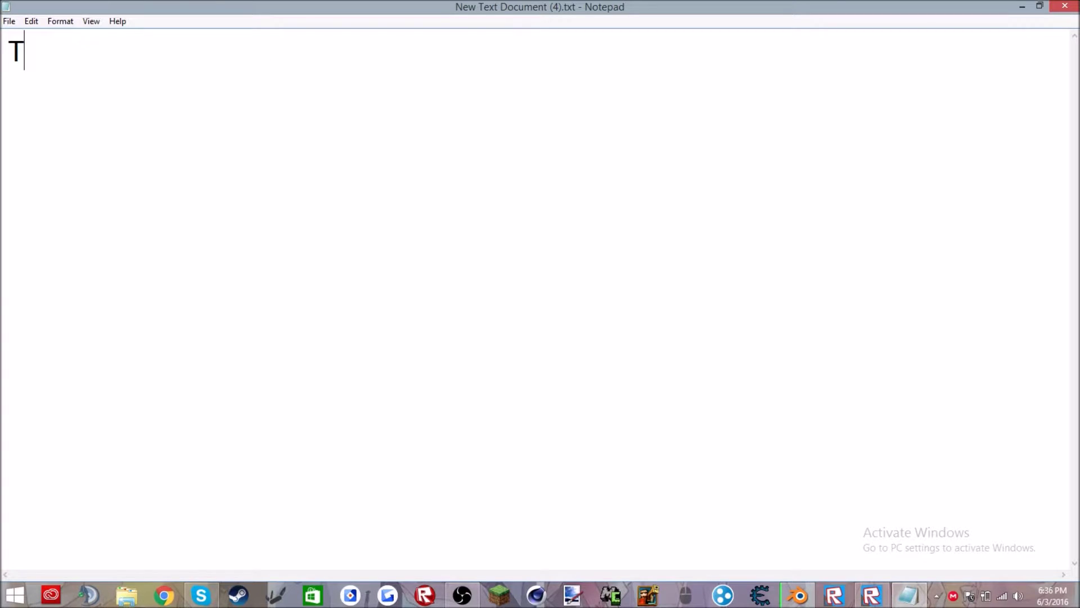
pyautogui.write('hen move...')
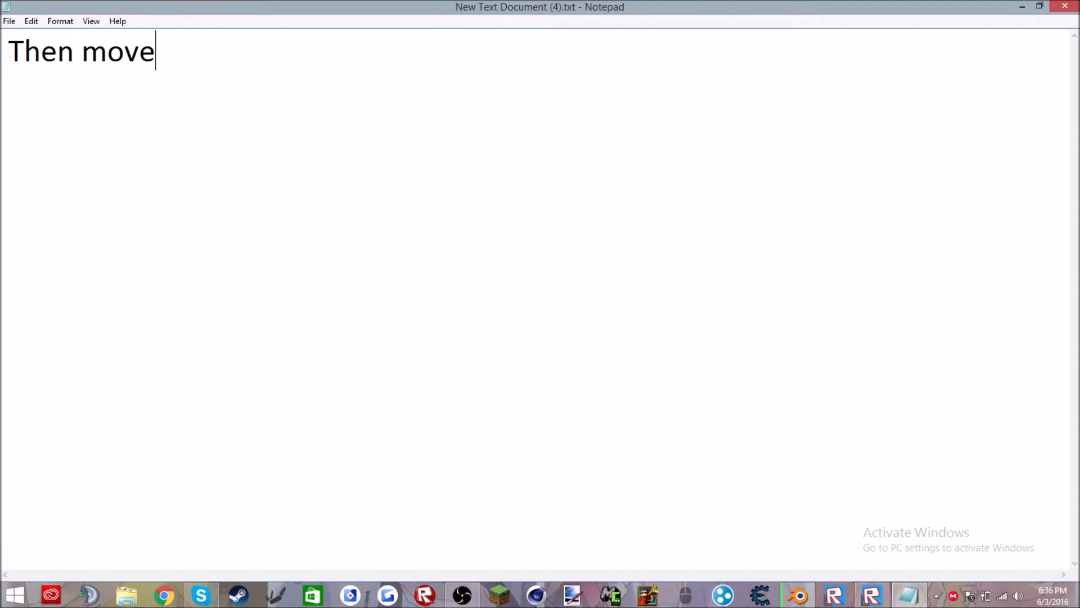
# Switch to Roblox Studio, activate the Move tool, and return to the Notepad note.
pyautogui.click(888, 598)
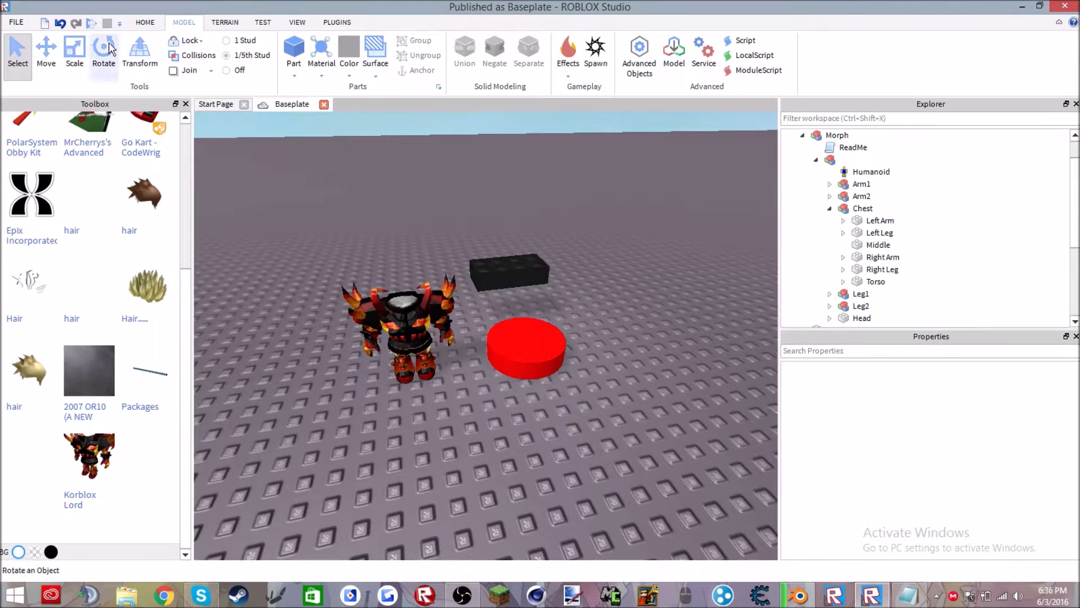
pyautogui.click(53, 65)
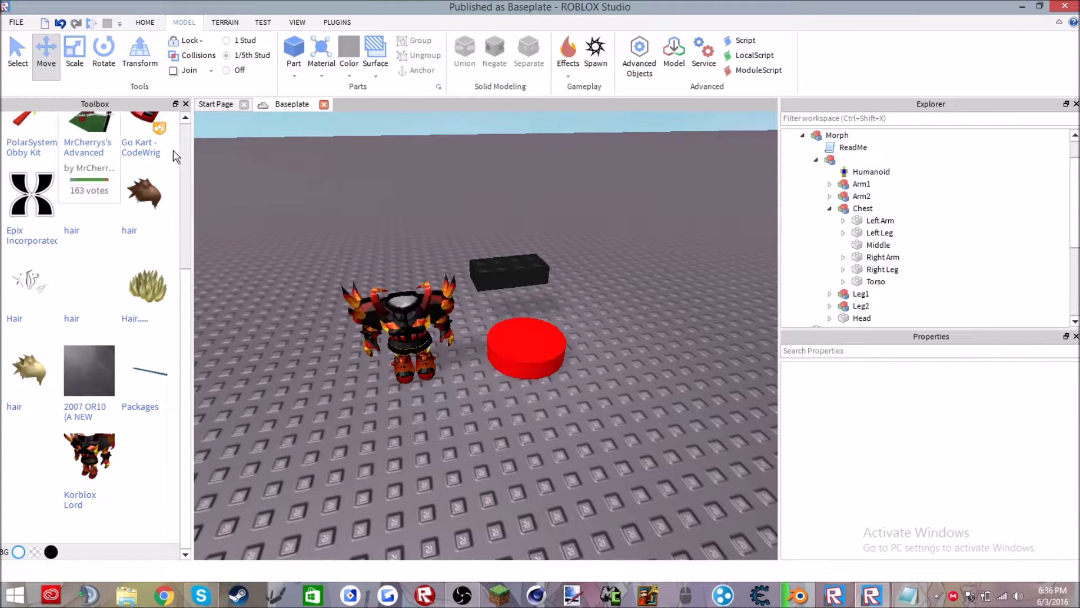
pyautogui.click(912, 598)
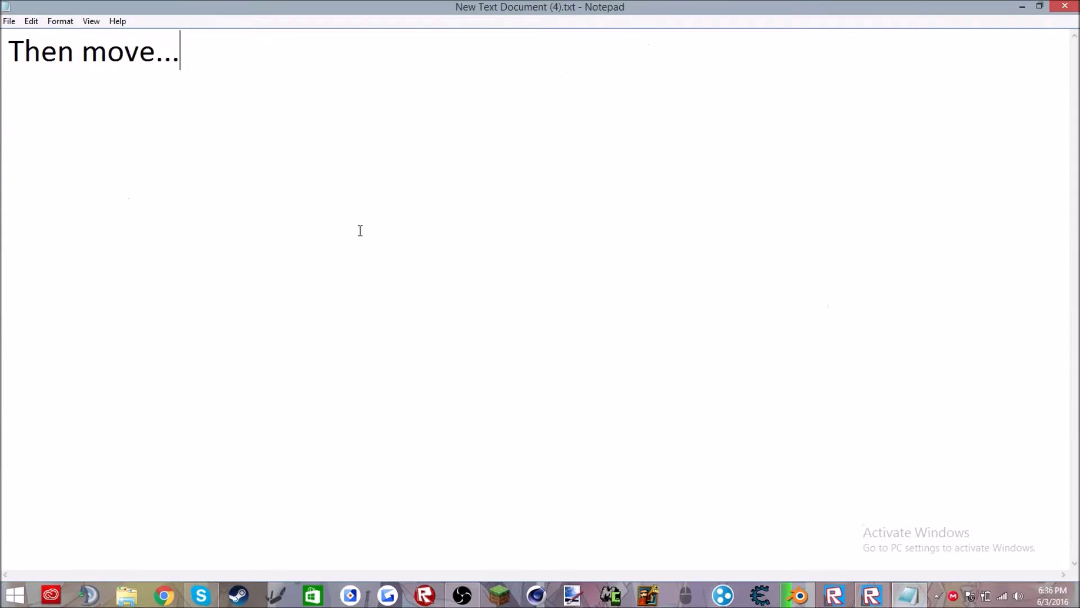
# Replace the note with "Click on your model and use the arrows to move it into the black brick!!!".
pyautogui.hotkey('ctrl', 'a')
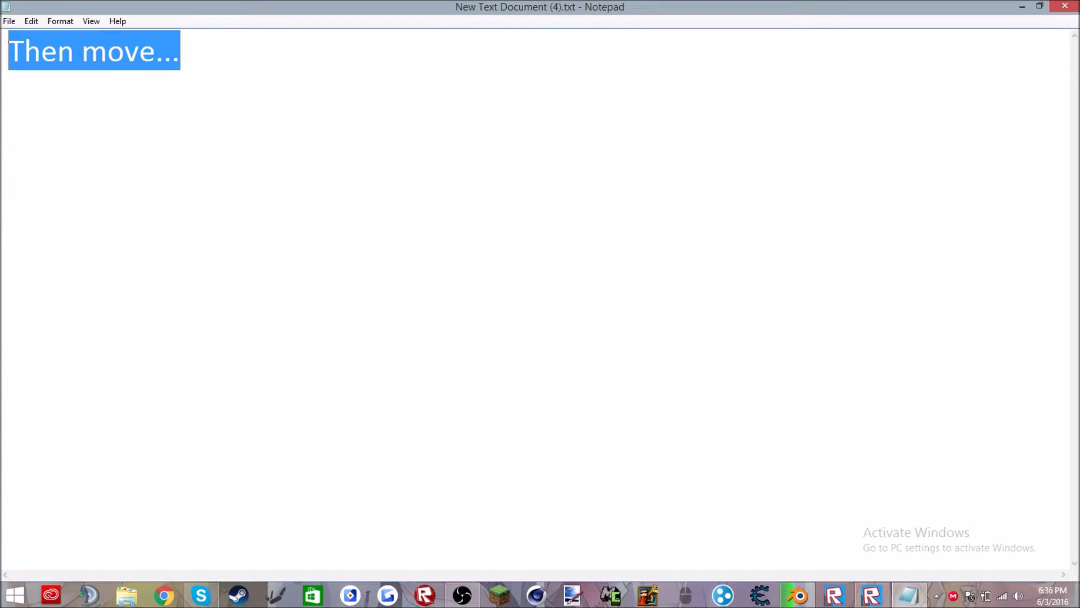
pyautogui.press('BackSpace')
pyautogui.write('Click on your mod')
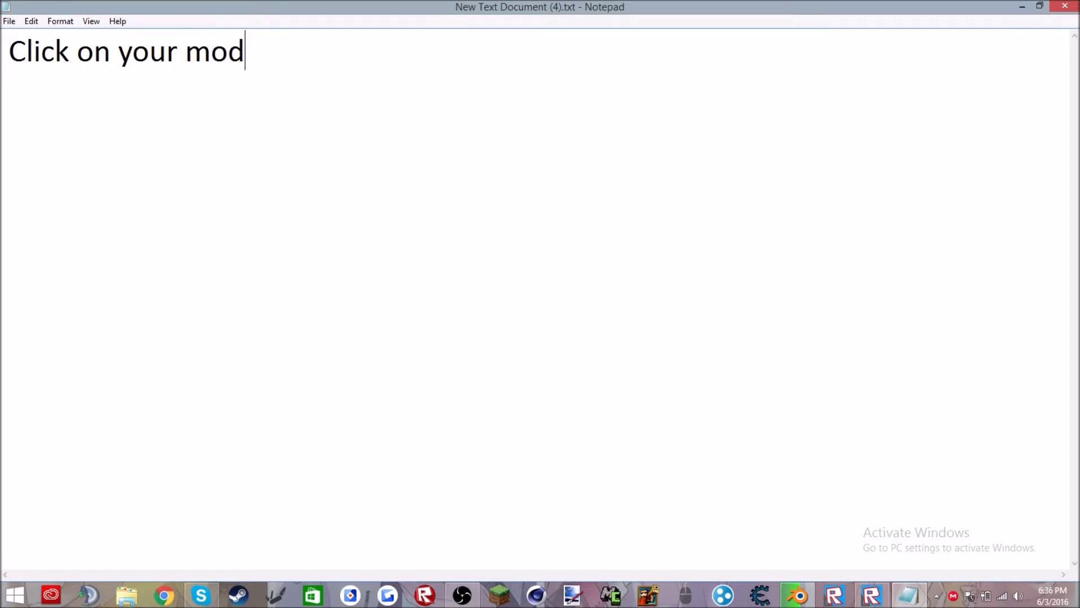
pyautogui.write('el and use the ')
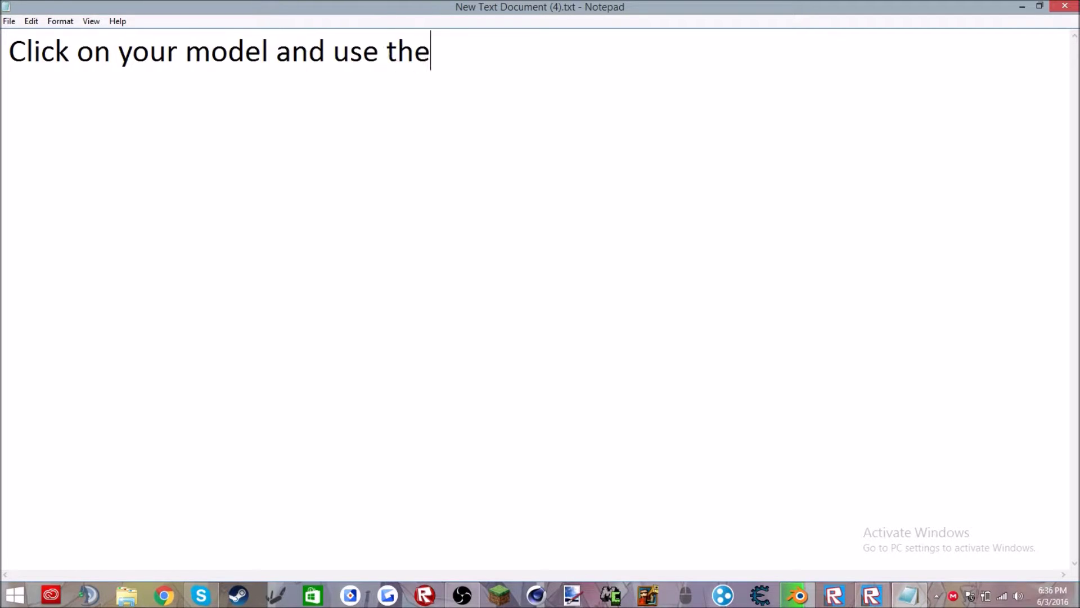
pyautogui.write('arrow')
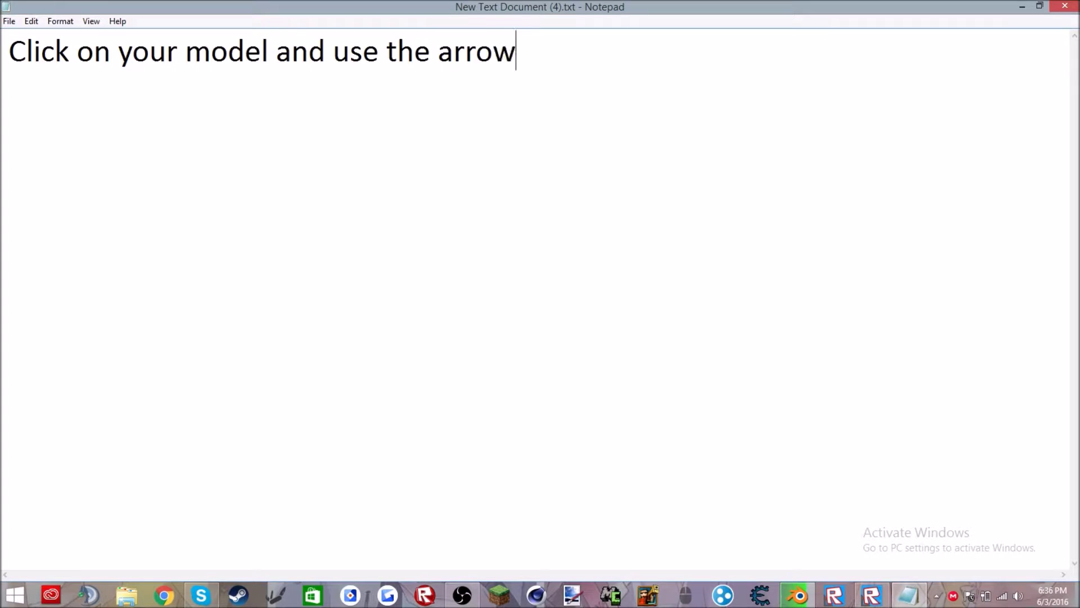
pyautogui.write('s to move i')
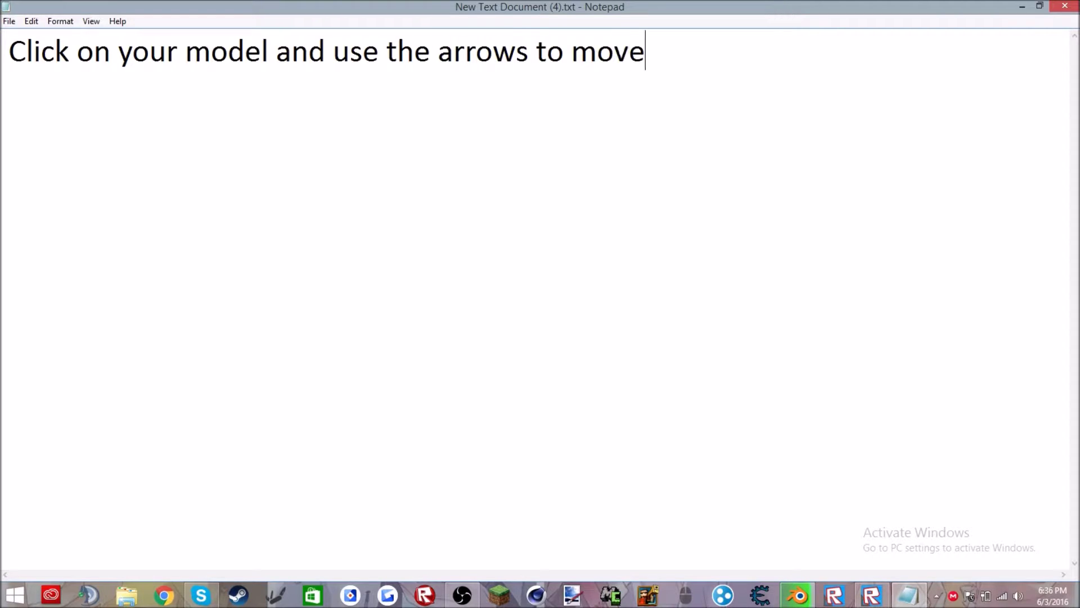
pyautogui.write('t into ')
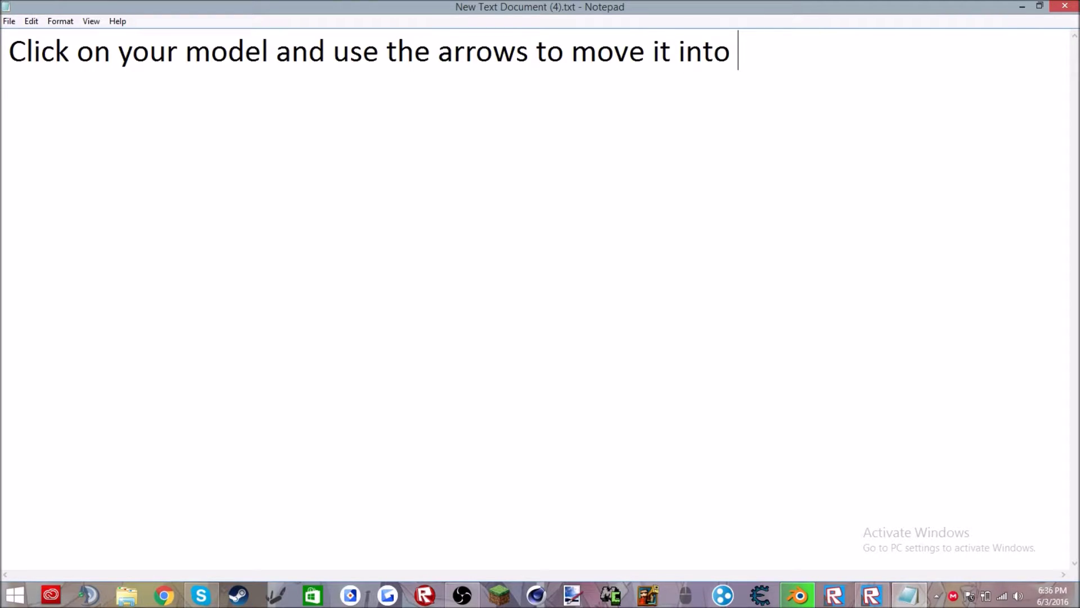
pyautogui.write('the bla')
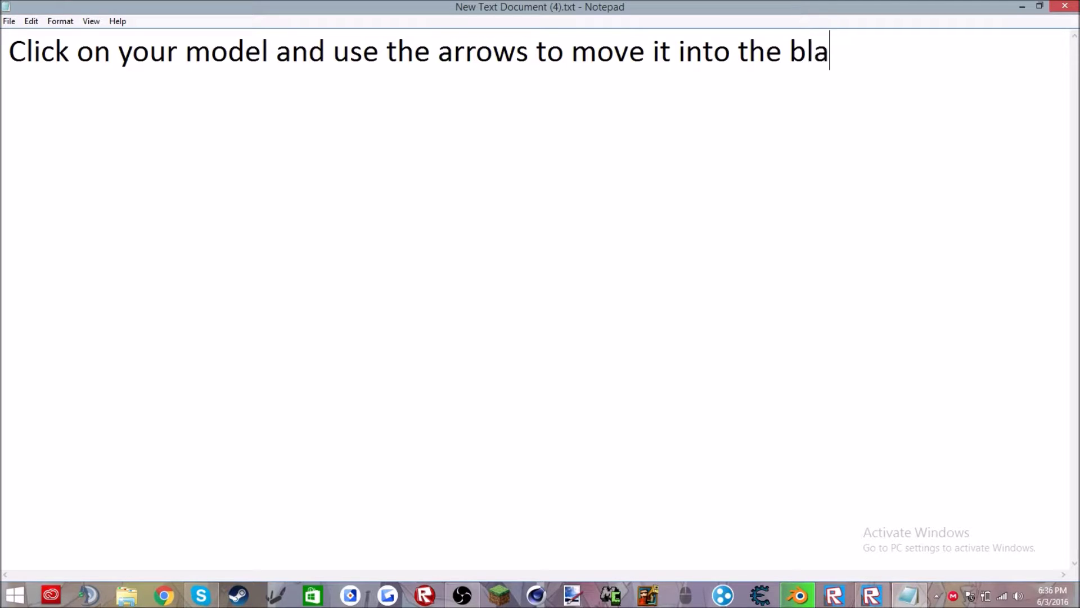
pyautogui.write('ck brick')
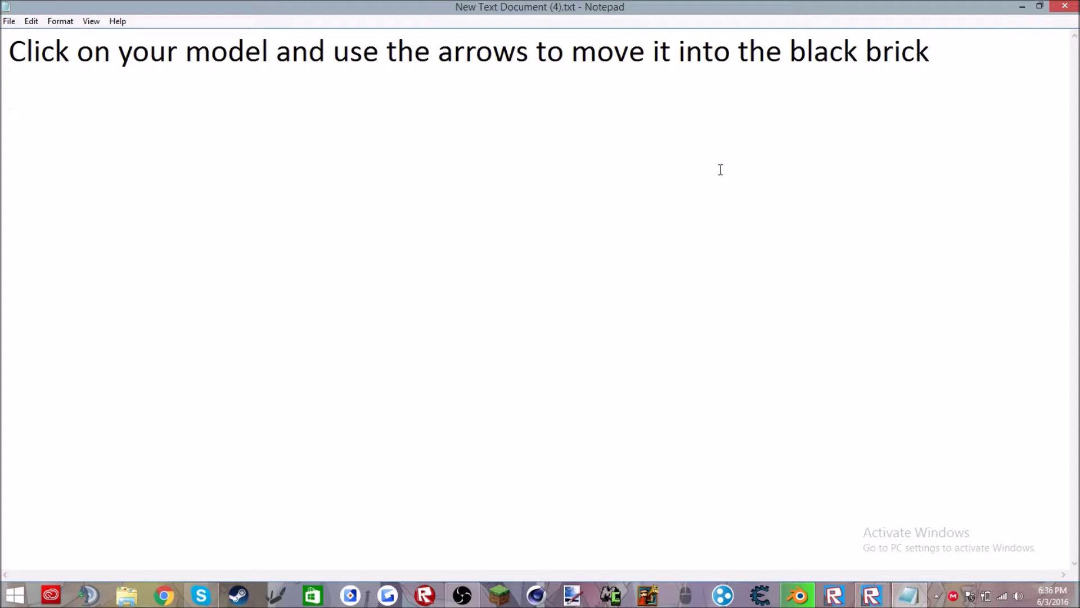
pyautogui.press('BackSpace')
pyautogui.write('!!!')
# Switch to Roblox Studio and select the arms, legs and Torso in the Chest group, leaving out Middle.
pyautogui.click(887, 599)
pyautogui.click(404, 303)
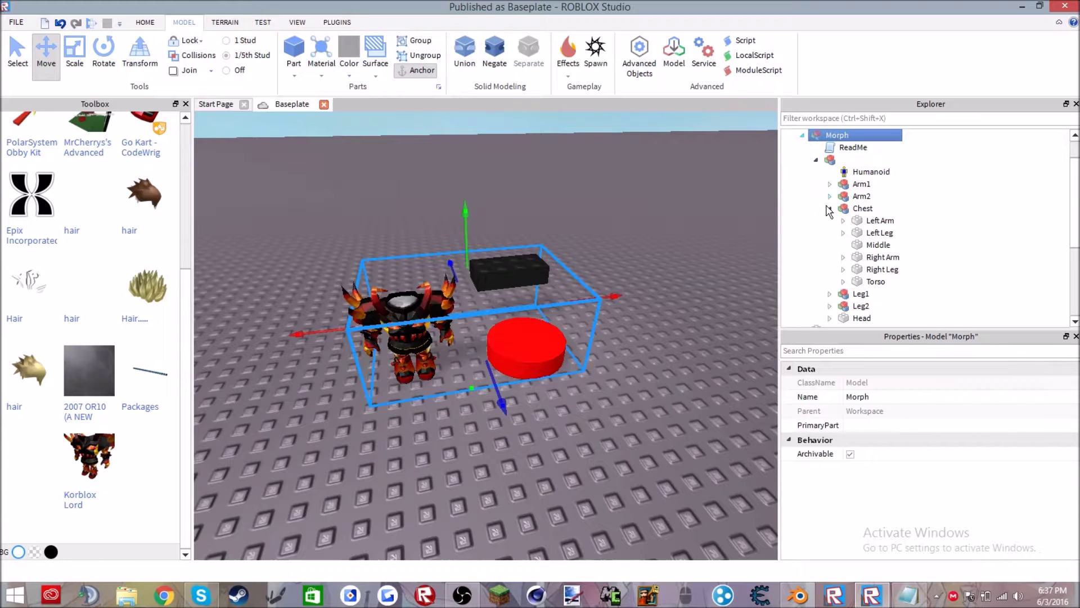
pyautogui.click(871, 221)
pyautogui.keyDown('ctrl'); pyautogui.click(868, 234); pyautogui.keyUp('ctrl')
pyautogui.keyDown('ctrl'); pyautogui.click(874, 246); pyautogui.keyUp('ctrl')
pyautogui.keyDown('ctrl'); pyautogui.click(879, 259); pyautogui.keyUp('ctrl')
pyautogui.keyDown('shift'); pyautogui.click(885, 279); pyautogui.keyUp('shift')
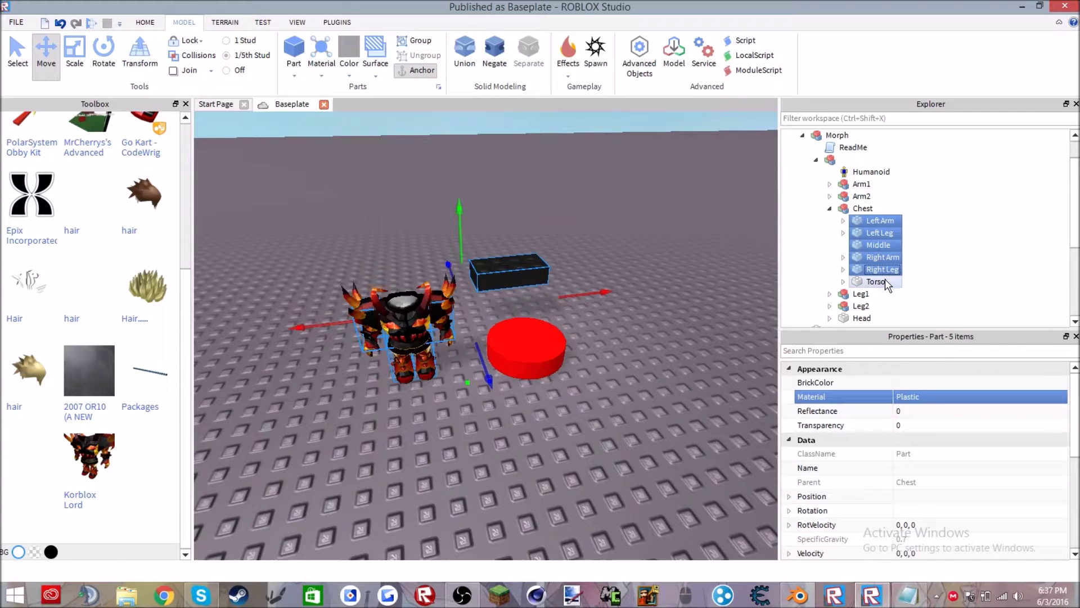
pyautogui.keyDown('ctrl'); pyautogui.click(885, 246); pyautogui.keyUp('ctrl')
# Move the selected arms, legs and Torso into the black brick behind the red button, and clear the selection.
pyautogui.moveTo(480, 326); pyautogui.dragTo(592, 314)
pyautogui.moveTo(592, 313)
pyautogui.mouseDown(button='right')
pyautogui.moveTo(605, 318)
pyautogui.moveTo(581, 327)
pyautogui.mouseUp(button='right')
pyautogui.moveTo(580, 329); pyautogui.dragTo(518, 319)
pyautogui.moveTo(518, 319); pyautogui.dragTo(508, 290, button='right')
pyautogui.scroll(-5, 502, 292)
pyautogui.scroll(2, 502, 291)
pyautogui.scroll(3, 508, 290)
pyautogui.scroll(-4, 493, 310)
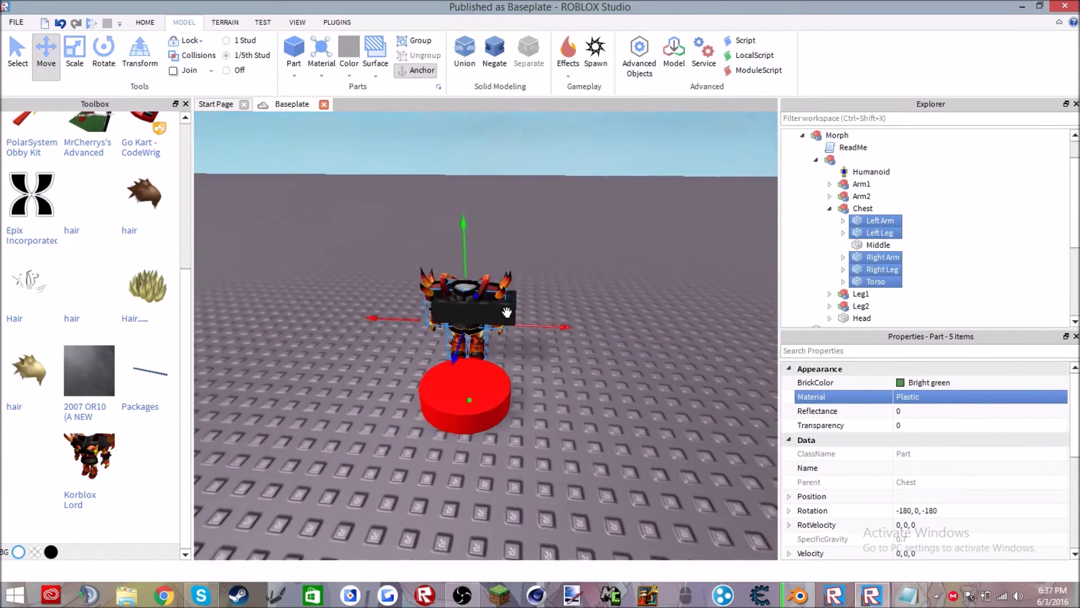
pyautogui.scroll(5, 562, 309)
pyautogui.moveTo(627, 313); pyautogui.dragTo(652, 319)
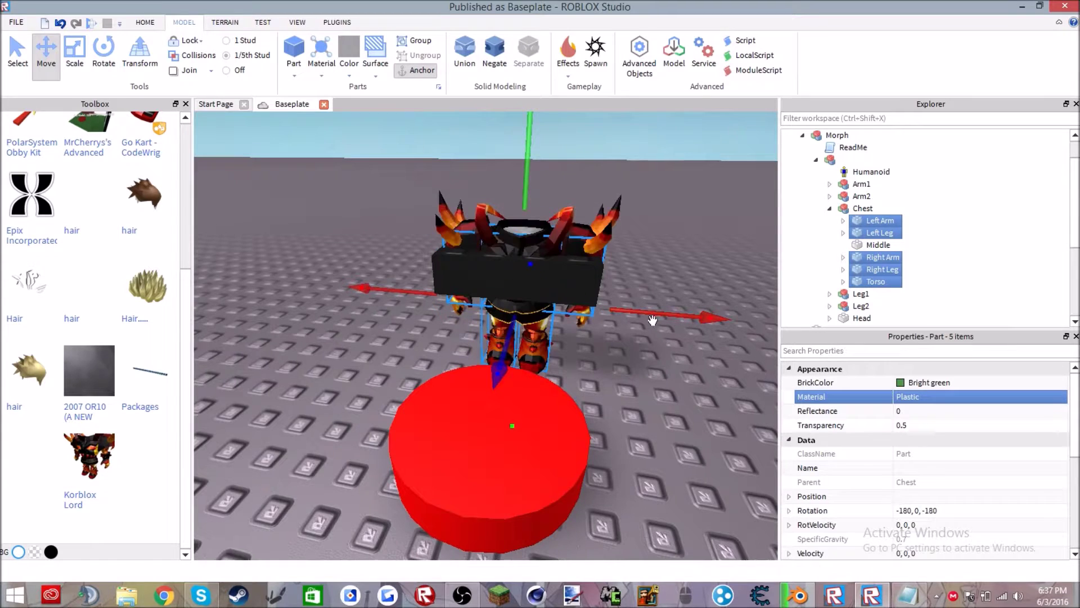
pyautogui.click(702, 382)
# Switch to Notepad and replace the note with "If you want your model to be floating for some reason just make sure its not touching ground!!!".
pyautogui.click(906, 600)
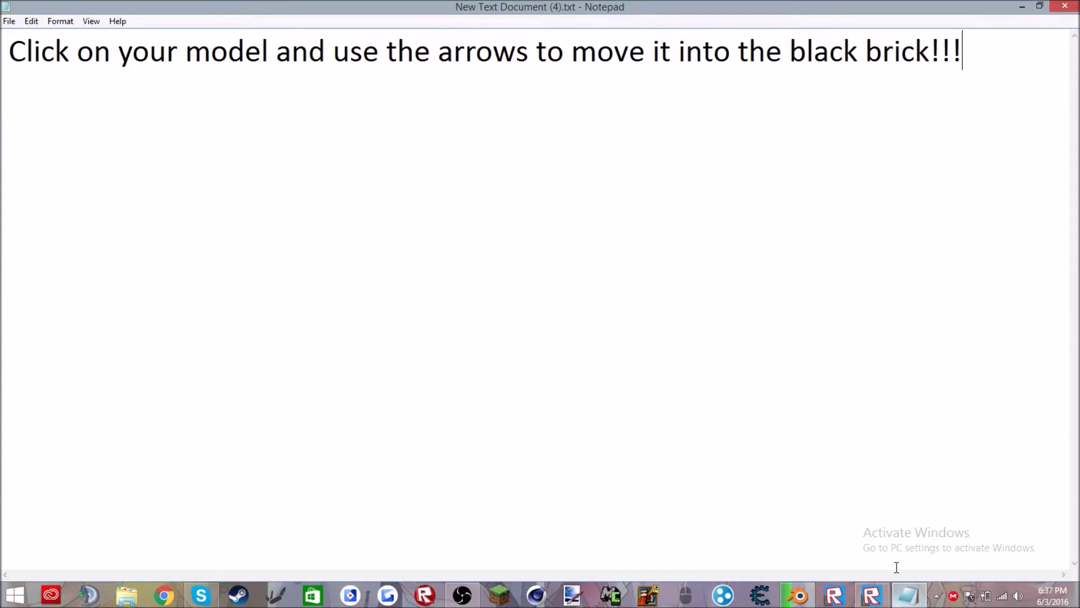
pyautogui.moveTo(1023, 47); pyautogui.dragTo(6, 51)
pyautogui.press('BackSpace')
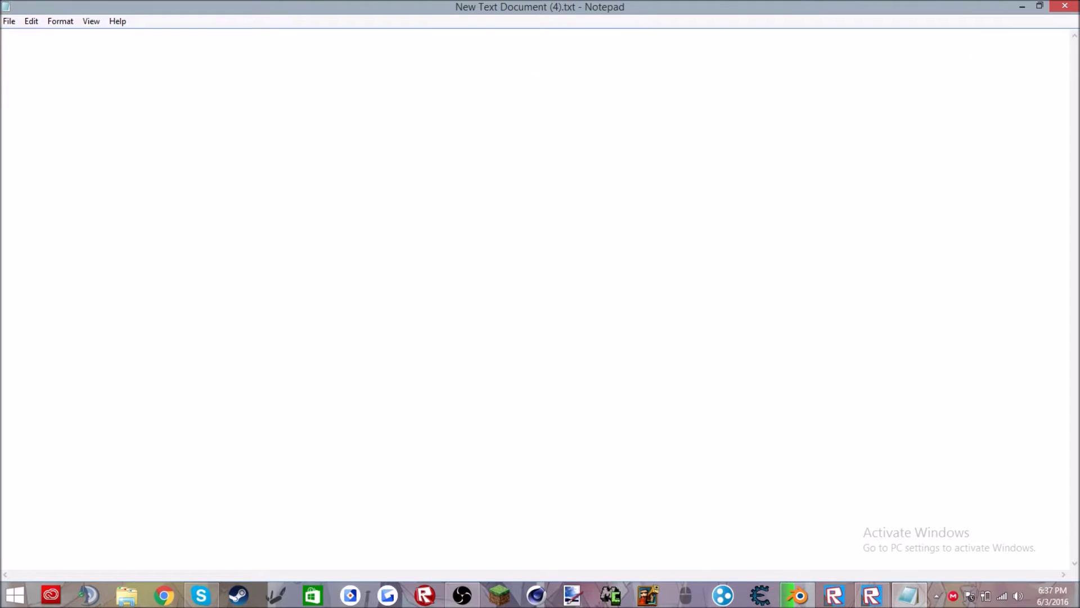
pyautogui.write('If you wa')
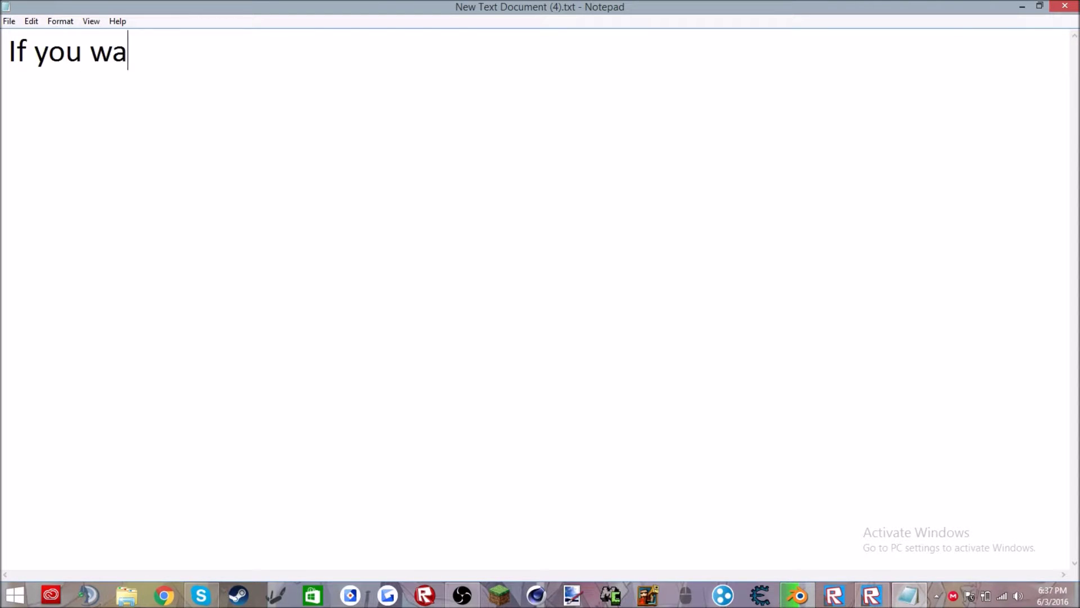
pyautogui.write('nt your mo')
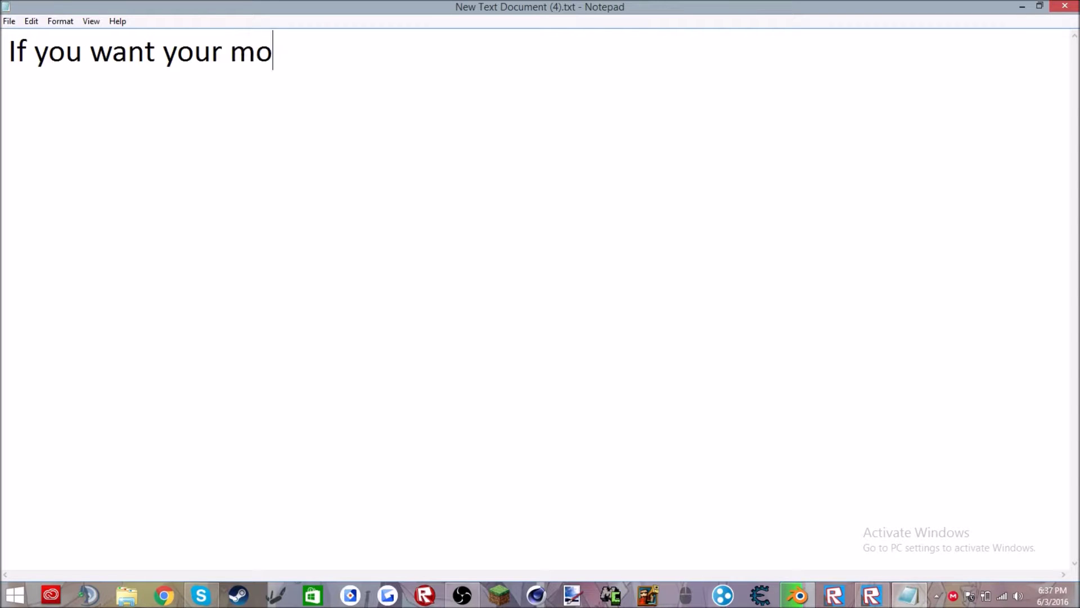
pyautogui.write('del to be fl')
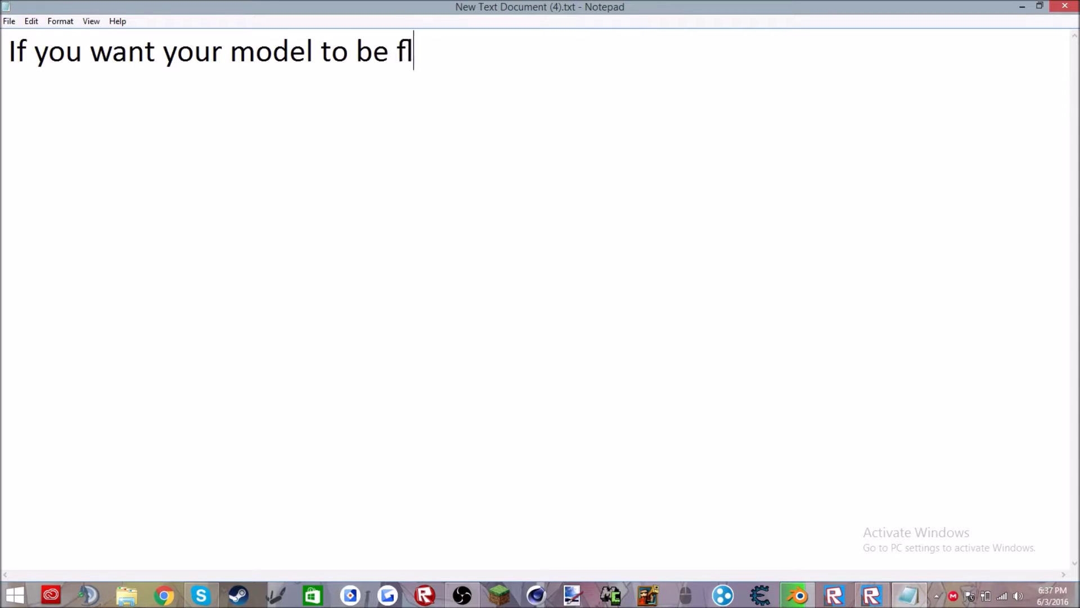
pyautogui.write('oating for some reason')
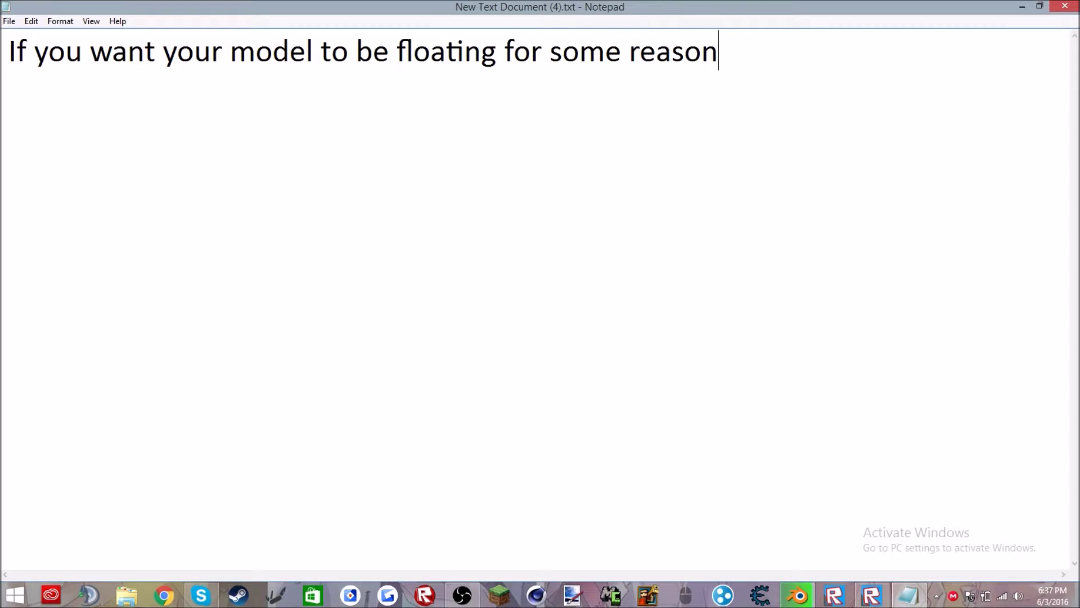
pyautogui.write(' just make sur')
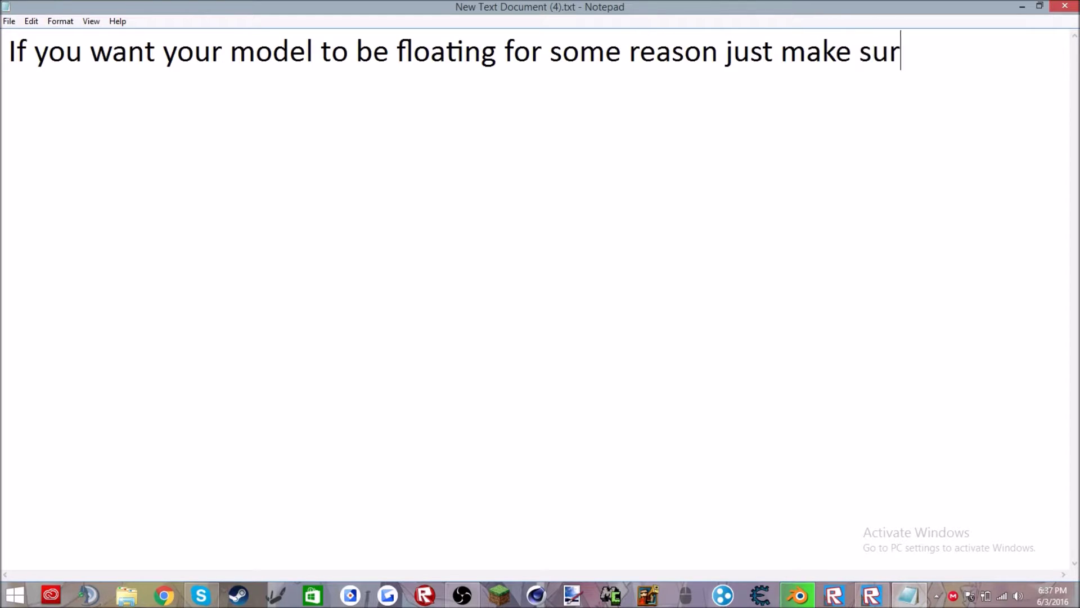
pyautogui.write('e its not touching gr')
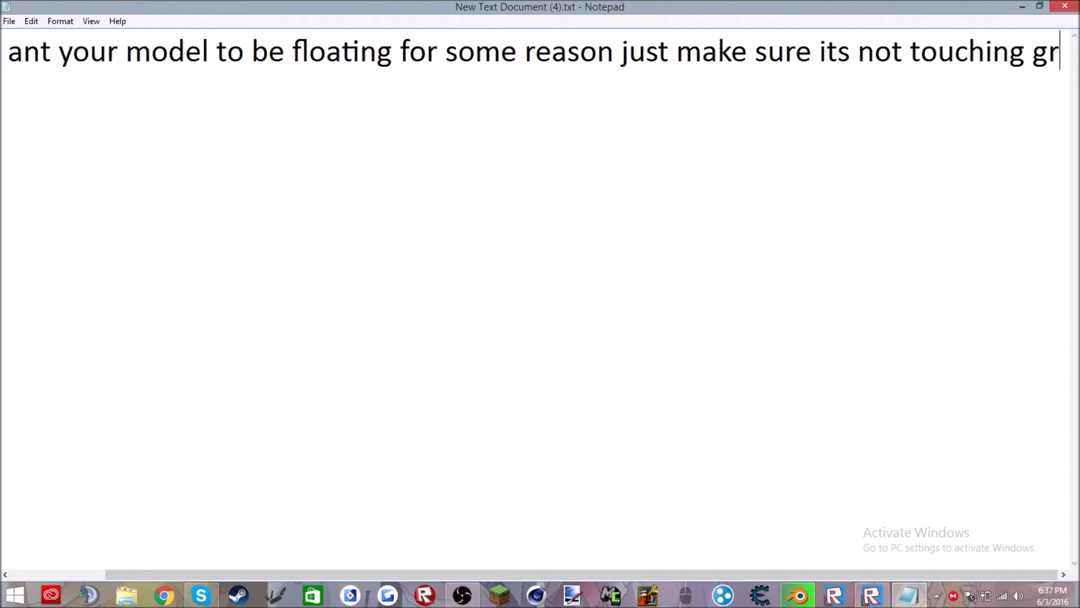
pyautogui.write('ound!!!')
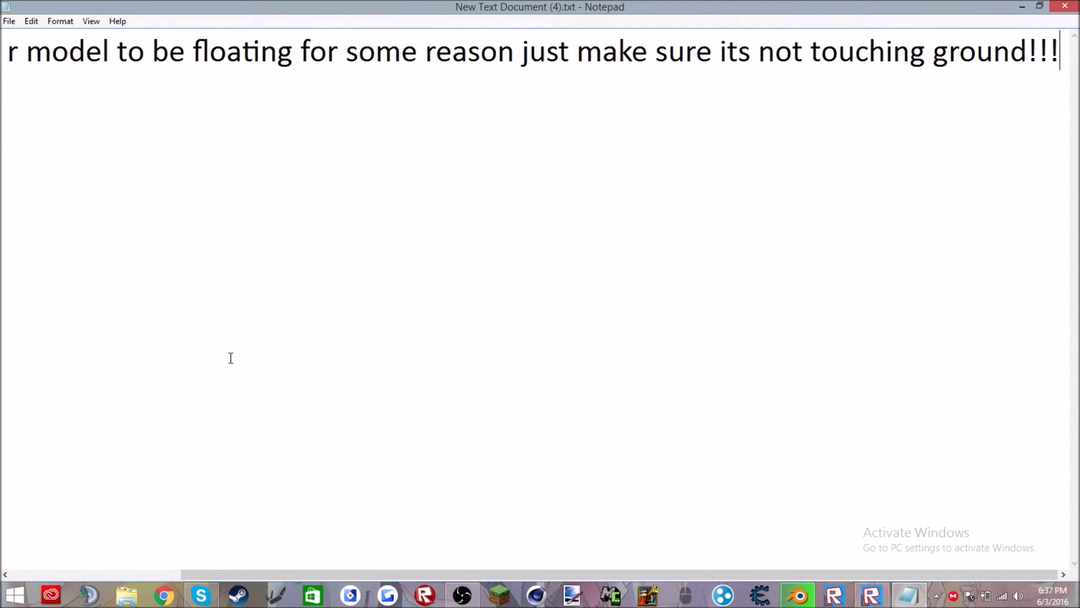
# Switch to Roblox Studio and examine how the character parts sit in the black brick and above the ground.
pyautogui.click(871, 595)
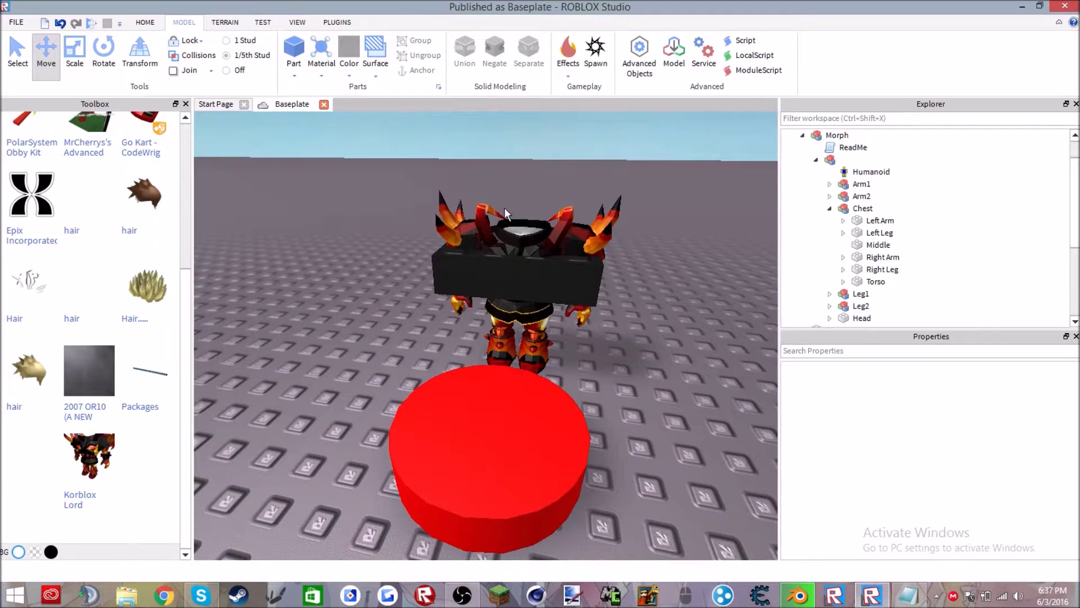
pyautogui.click(538, 232)
pyautogui.click(671, 194)
pyautogui.scroll(-2, 675, 196)
pyautogui.scroll(2, 600, 212)
pyautogui.scroll(-3, 503, 272)
# Replace the Notepad note with "Okay now that you put your model where you want it do what I do again!!!" and return to Roblox Studio.
pyautogui.click(916, 595)
pyautogui.click(711, 176)
pyautogui.hotkey('ctrl', 'a')
pyautogui.press('BackSpace')
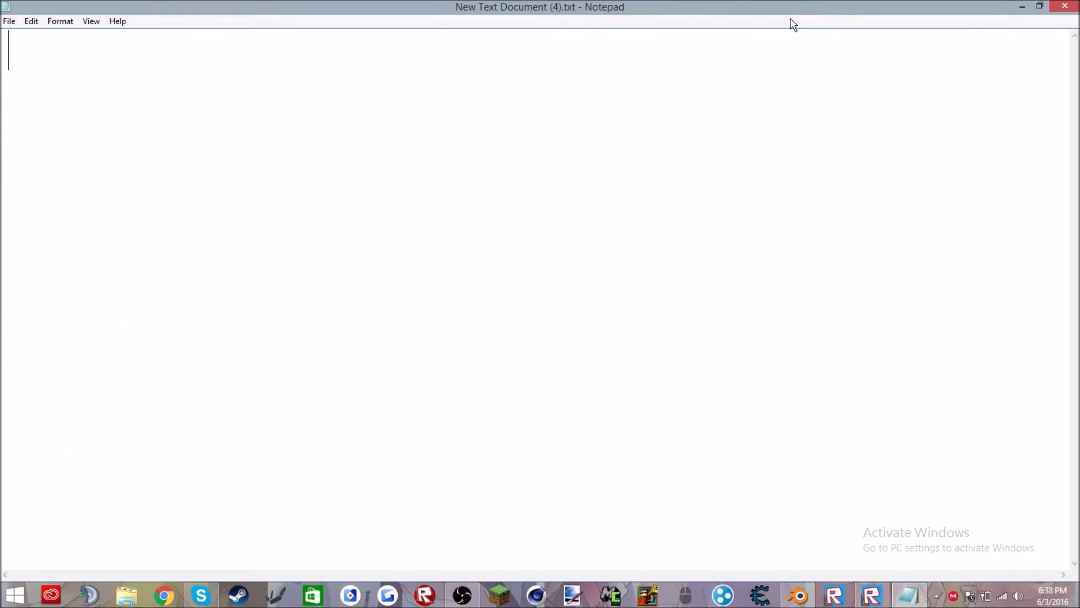
pyautogui.write('Okay no')
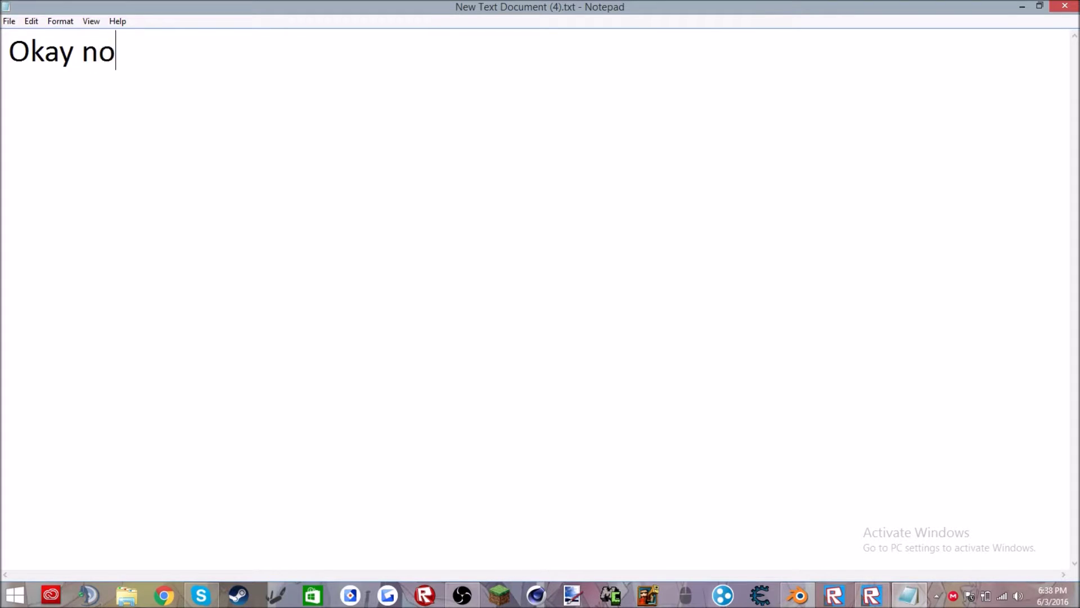
pyautogui.write('w that you ')
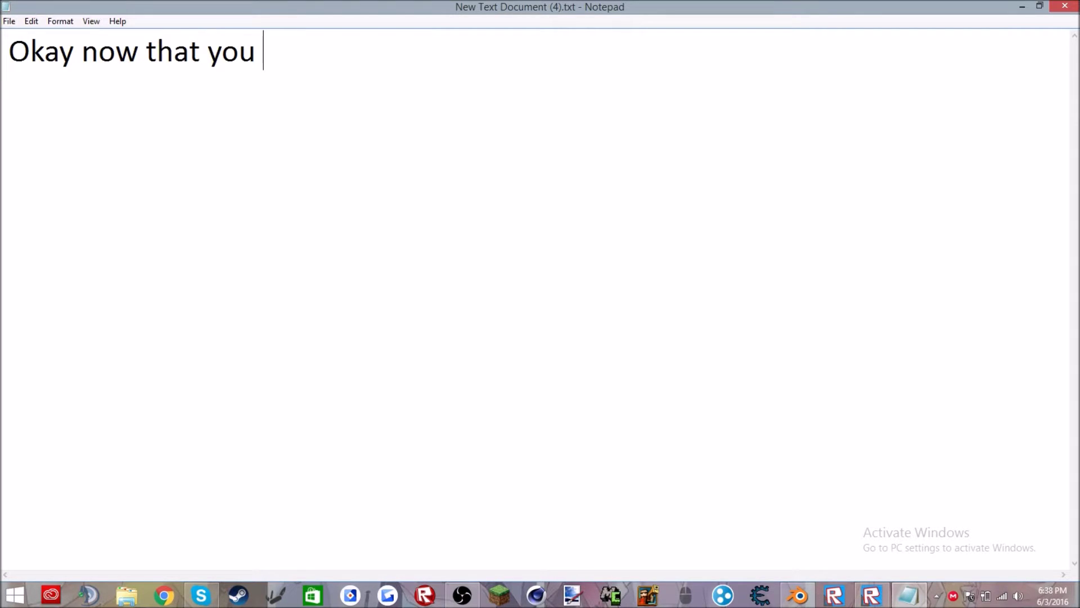
pyautogui.write('put your mo')
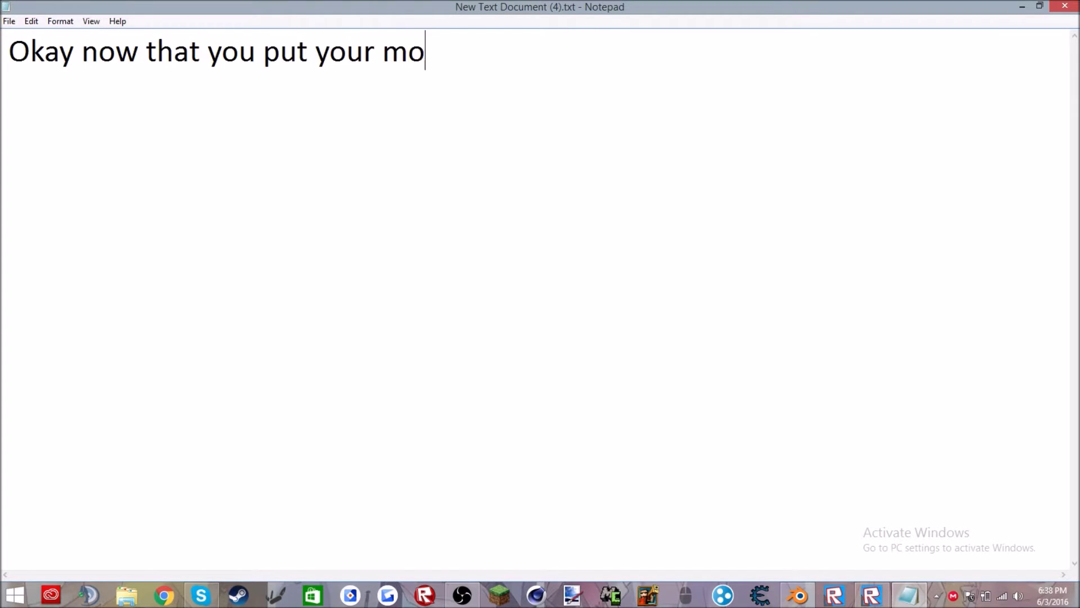
pyautogui.write('del where')
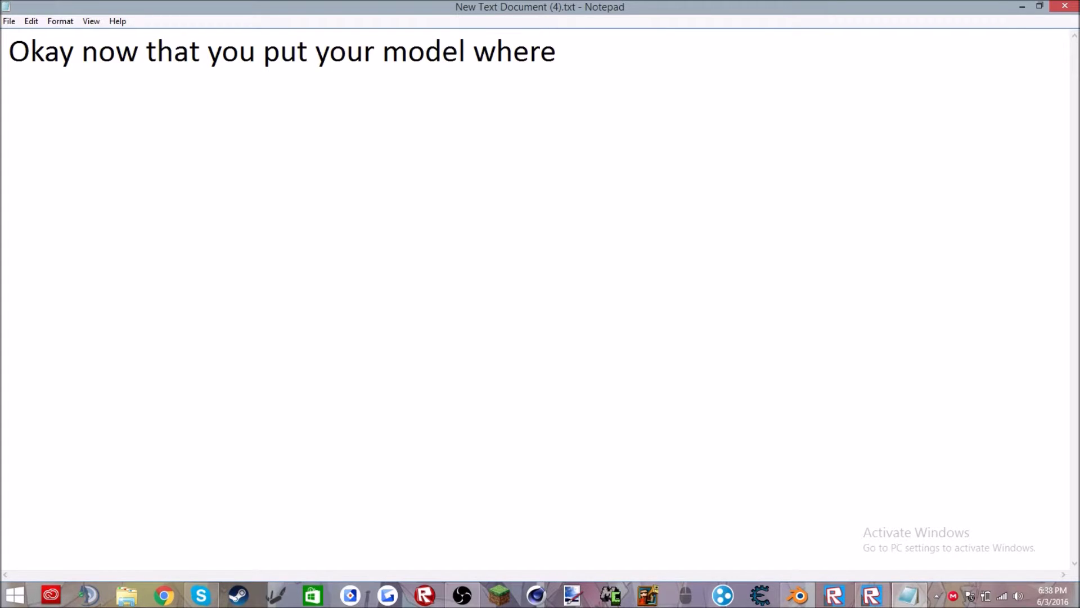
pyautogui.write(' you want it')
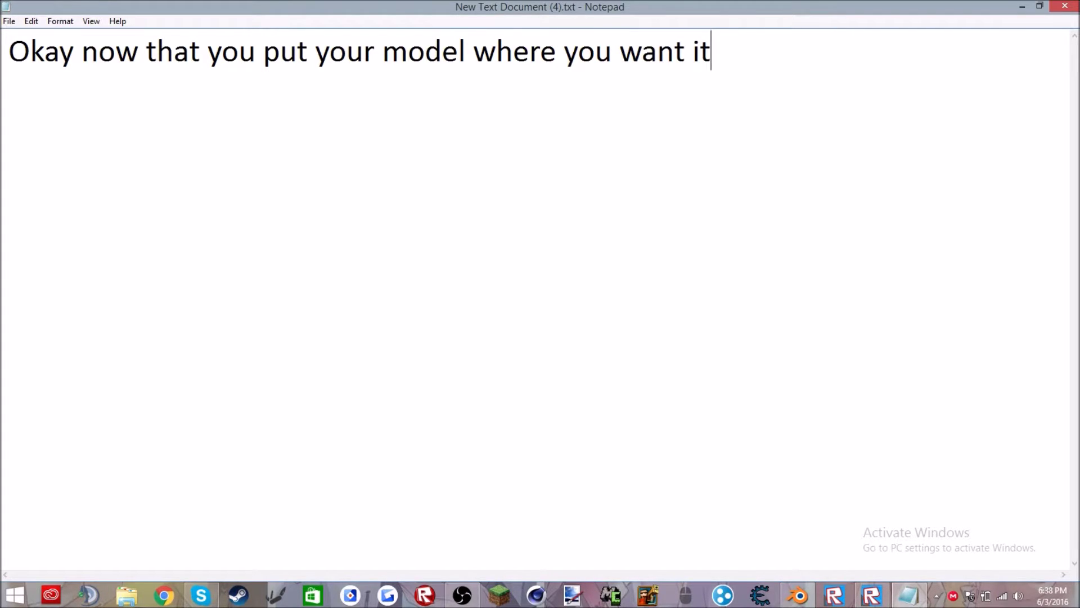
pyautogui.write(' do what I do again!!!')
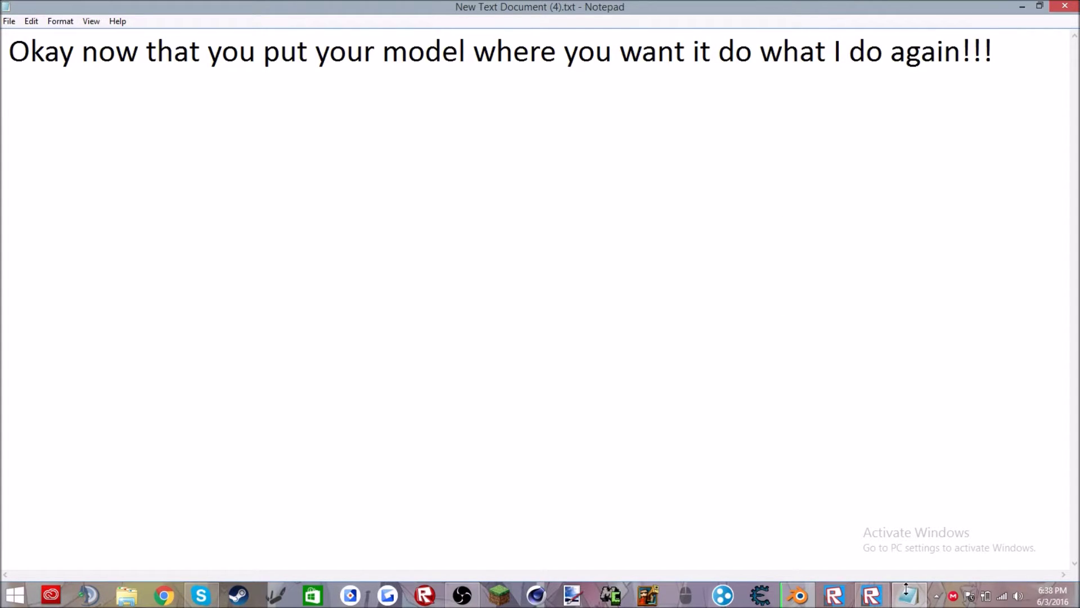
pyautogui.click(877, 601)
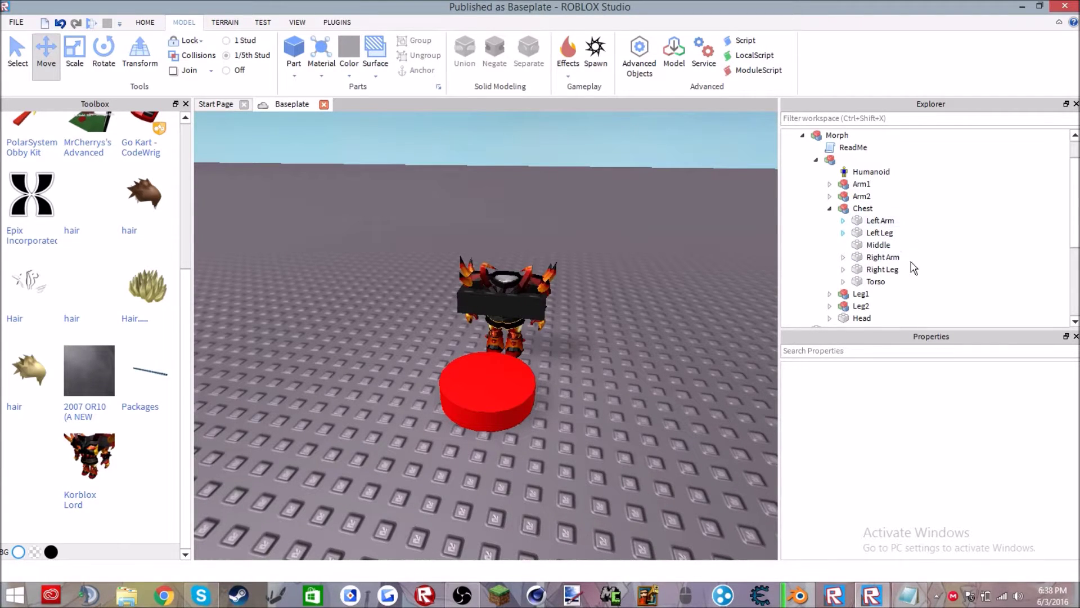
# Set the Transparency of the Chest group's Middle brick to 1 and clear the selection.
pyautogui.click(878, 245)
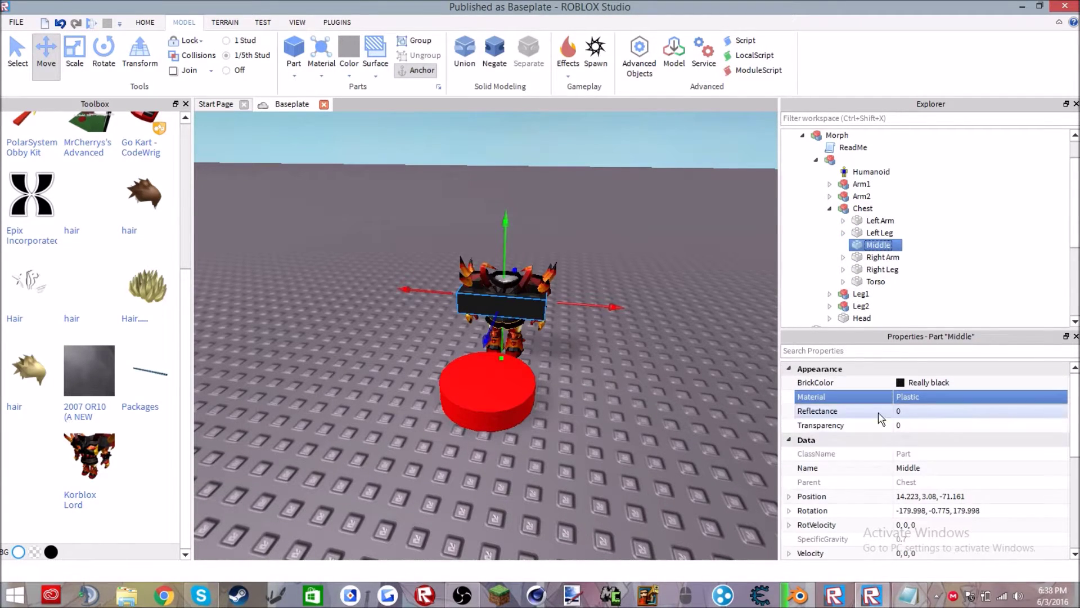
pyautogui.click(916, 426)
pyautogui.moveTo(940, 426); pyautogui.dragTo(1064, 425)
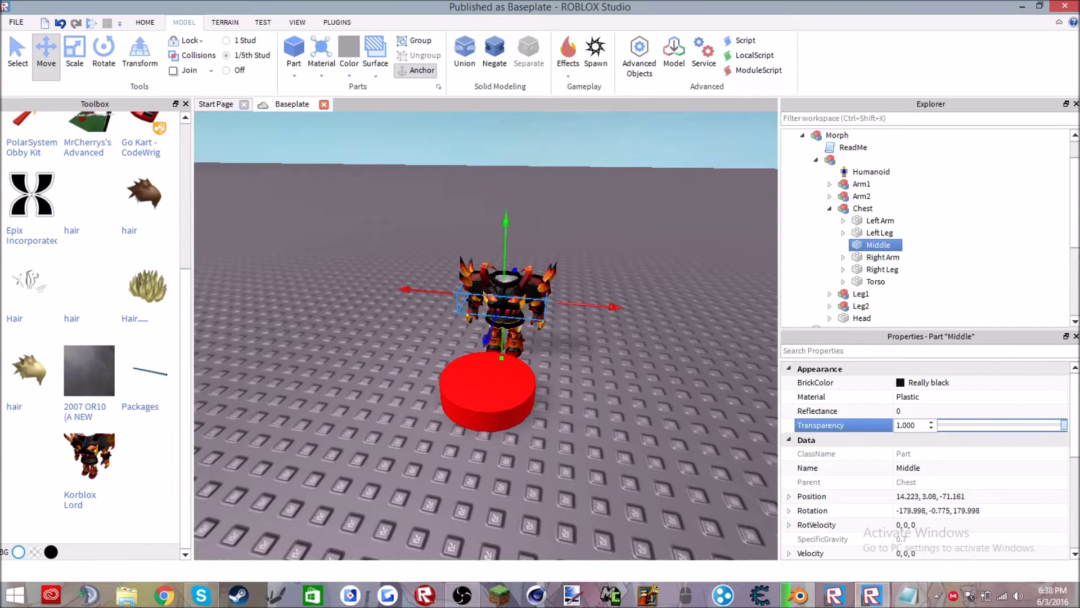
pyautogui.click(687, 449)
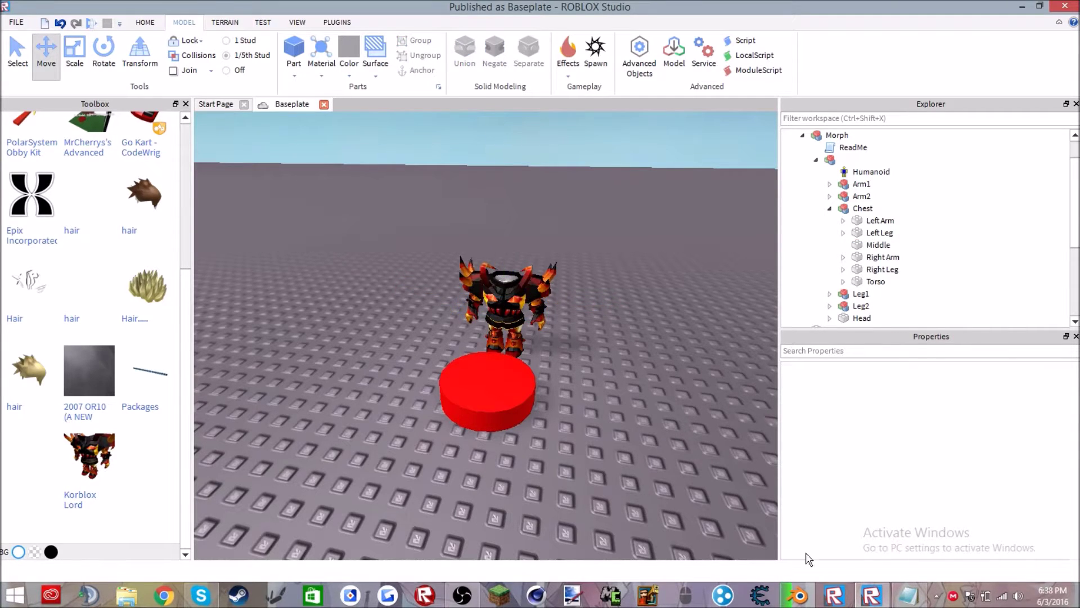
# Replace the Notepad note with "There! Now lets test out the morph!!!!!!" and return to Roblox Studio.
pyautogui.click(908, 595)
pyautogui.hotkey('ctrl', 'a')
pyautogui.press('BackSpace')
pyautogui.write('Th')
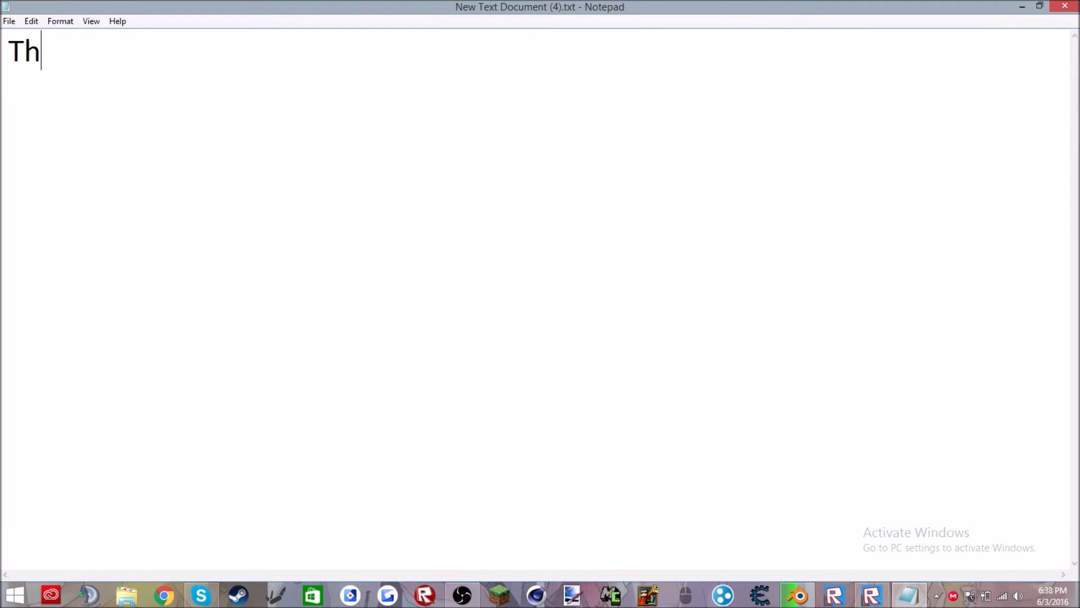
pyautogui.write('ere! N')
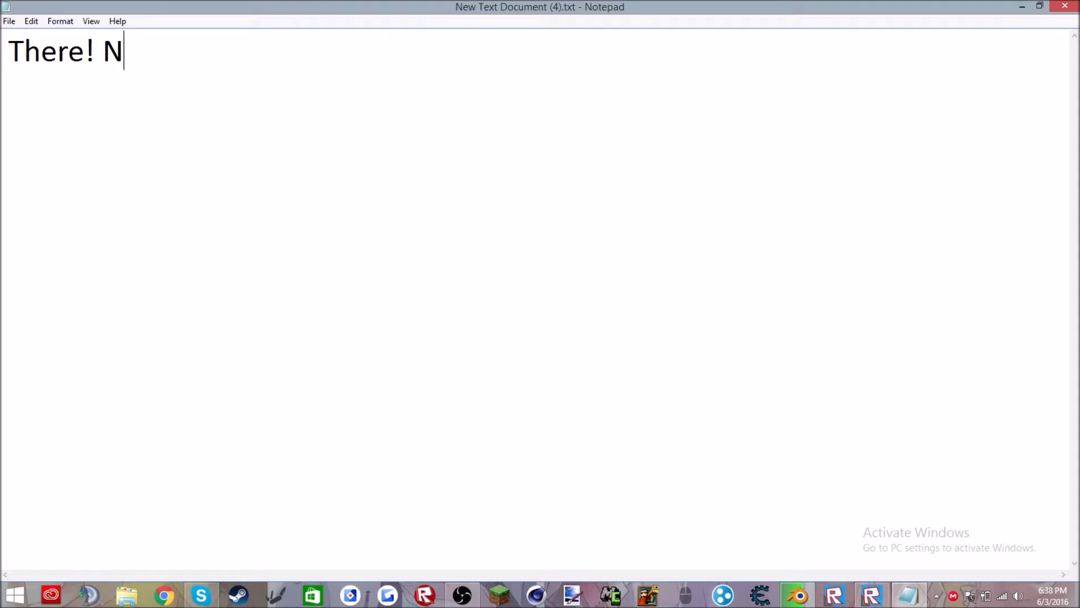
pyautogui.write('ow le')
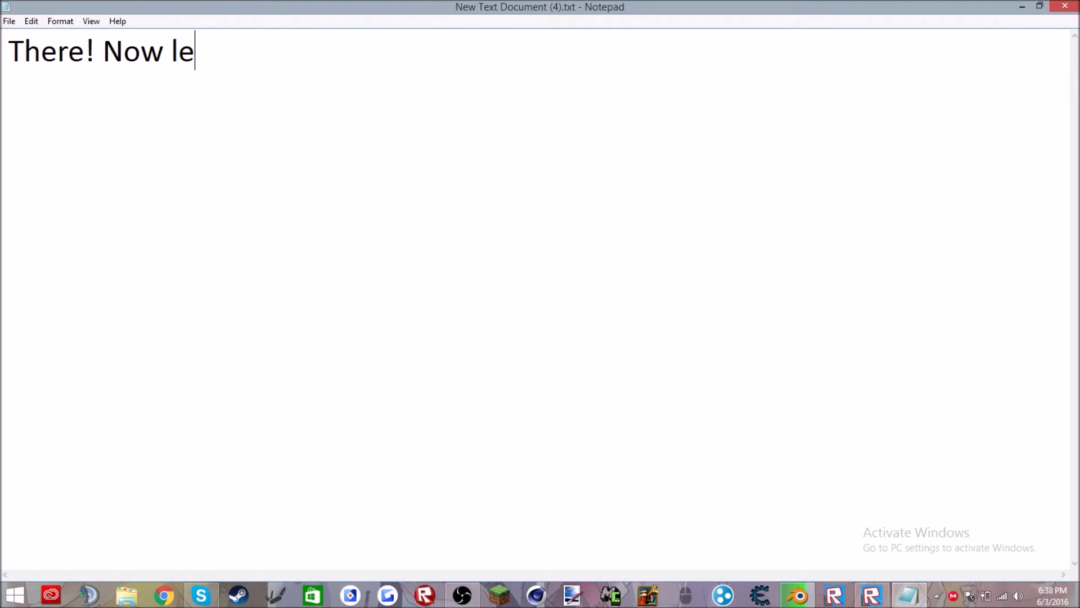
pyautogui.write('ts test ou')
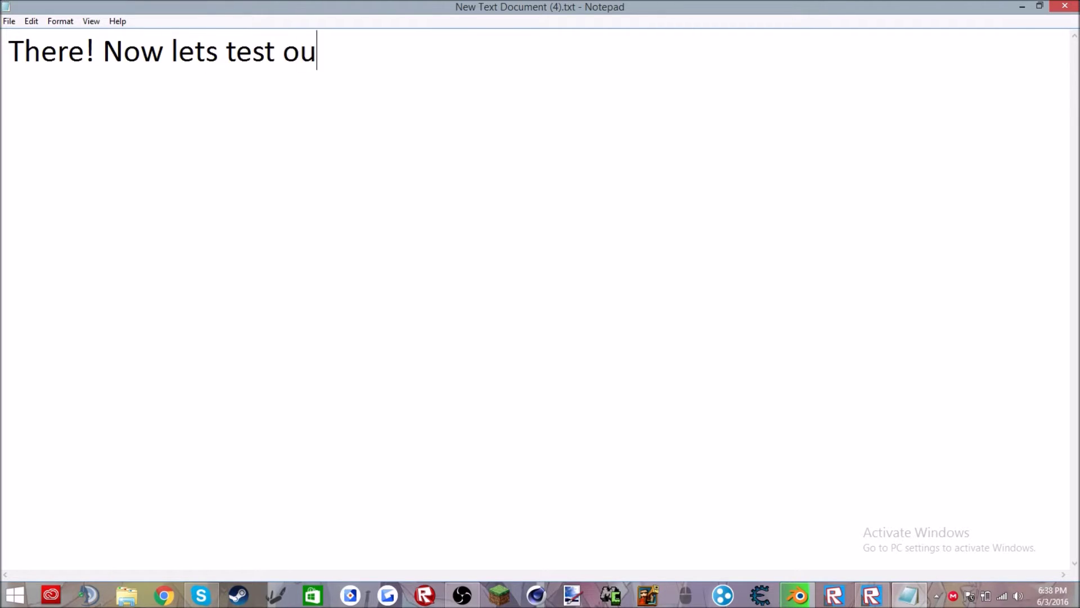
pyautogui.write('t the morph!!!!!!')
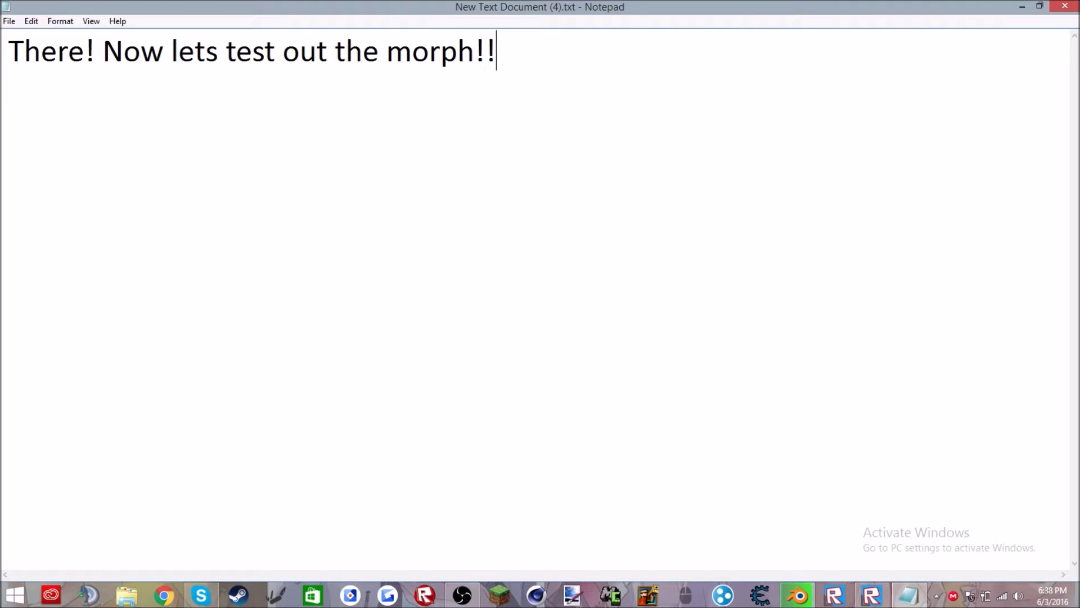
pyautogui.click(863, 592)
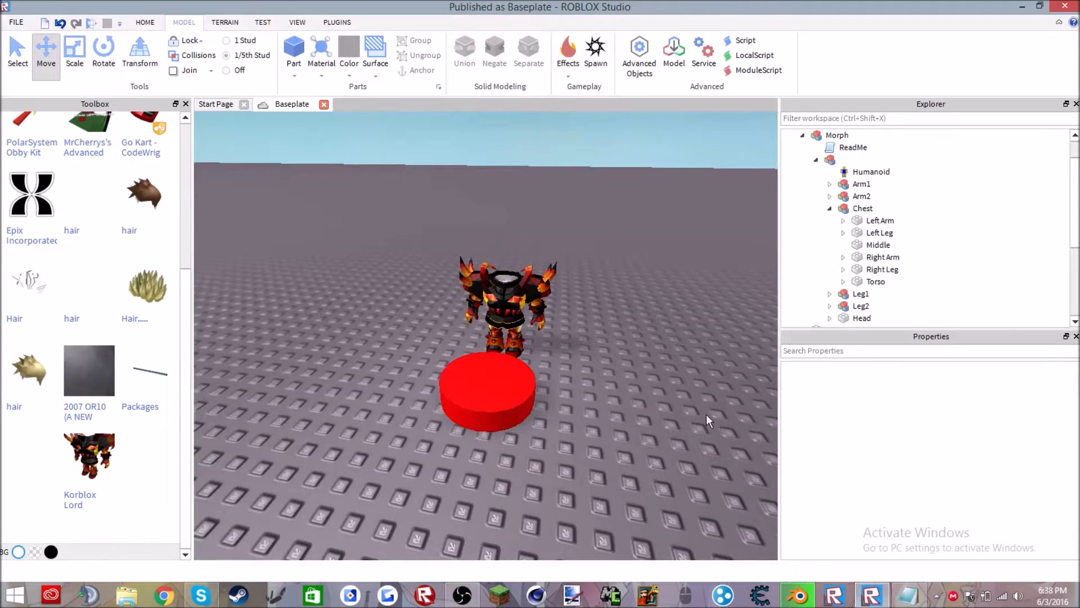
# Insert a spawn location and place it on the baseplate in front of the red button.
pyautogui.scroll(-7, 625, 302)
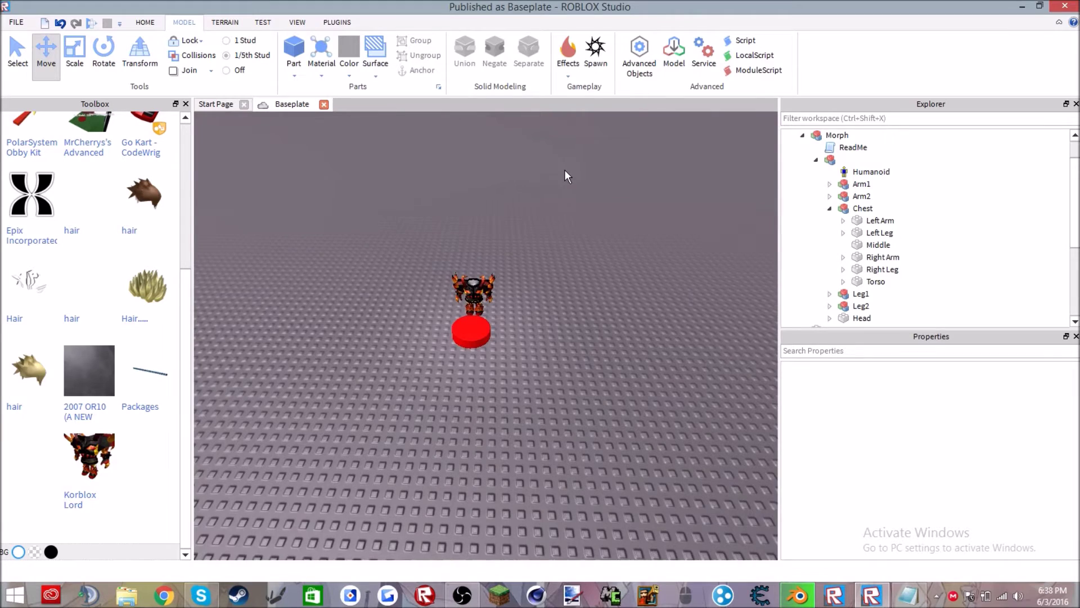
pyautogui.scroll(1, 565, 170)
pyautogui.click(595, 54)
pyautogui.moveTo(507, 327); pyautogui.dragTo(481, 425)
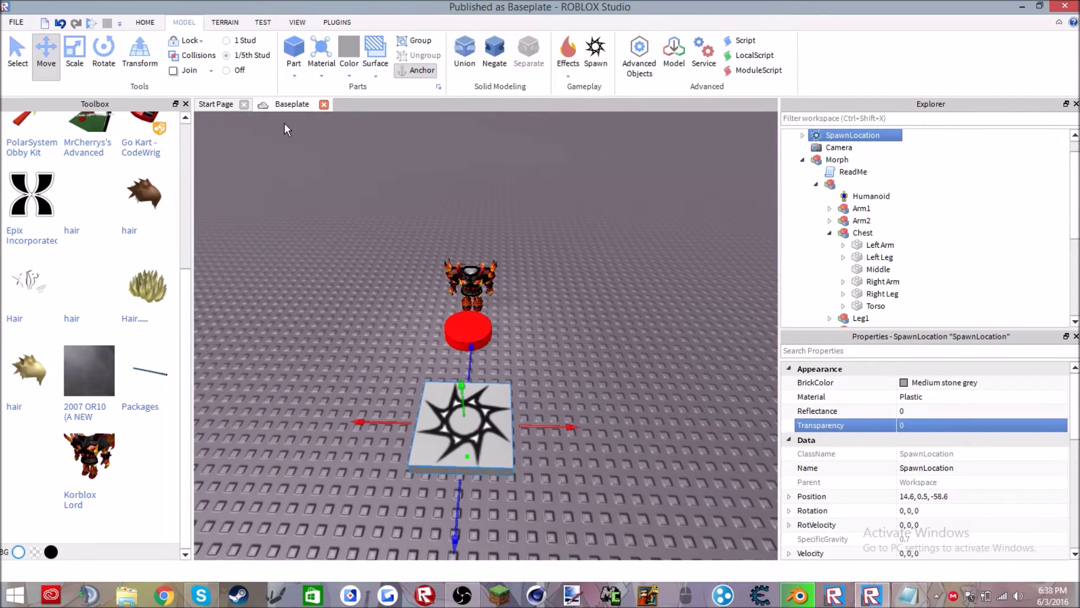
# Start a playtest and walk the character from the spawn pad over the red button to try the morph.
pyautogui.click(262, 22)
pyautogui.click(14, 45)
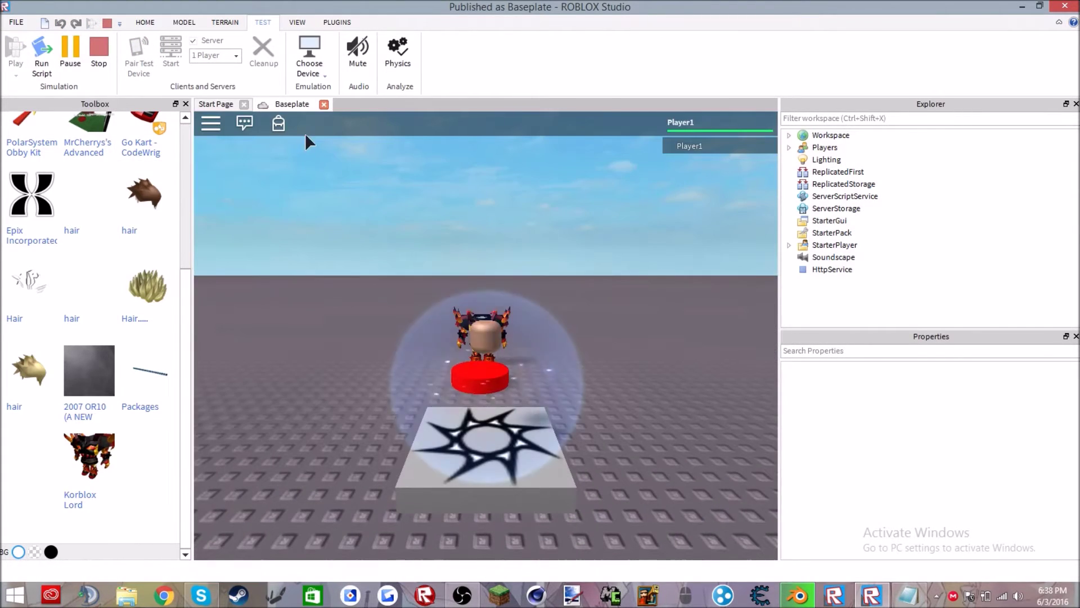
pyautogui.moveTo(457, 238); pyautogui.dragTo(458, 238, button='right')
pyautogui.press('a')
pyautogui.press('s')
pyautogui.press('w')
pyautogui.press('s')
pyautogui.press('w')
pyautogui.press('d')
pyautogui.press('w')
pyautogui.press('a')
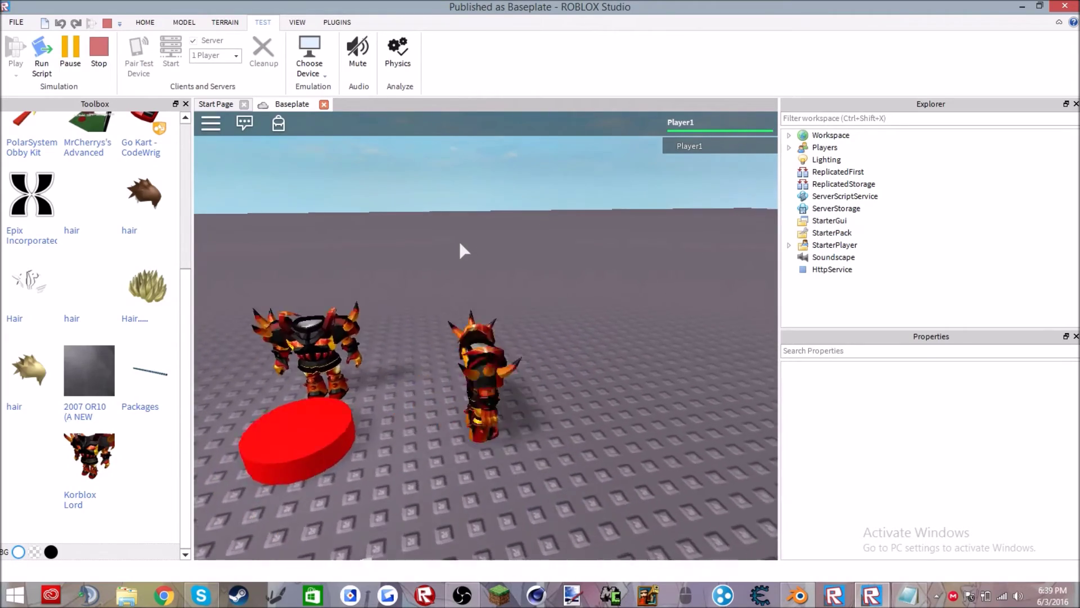
# Walk the morphed character around the baseplate to check its look, and end the playtest.
pyautogui.press('s')
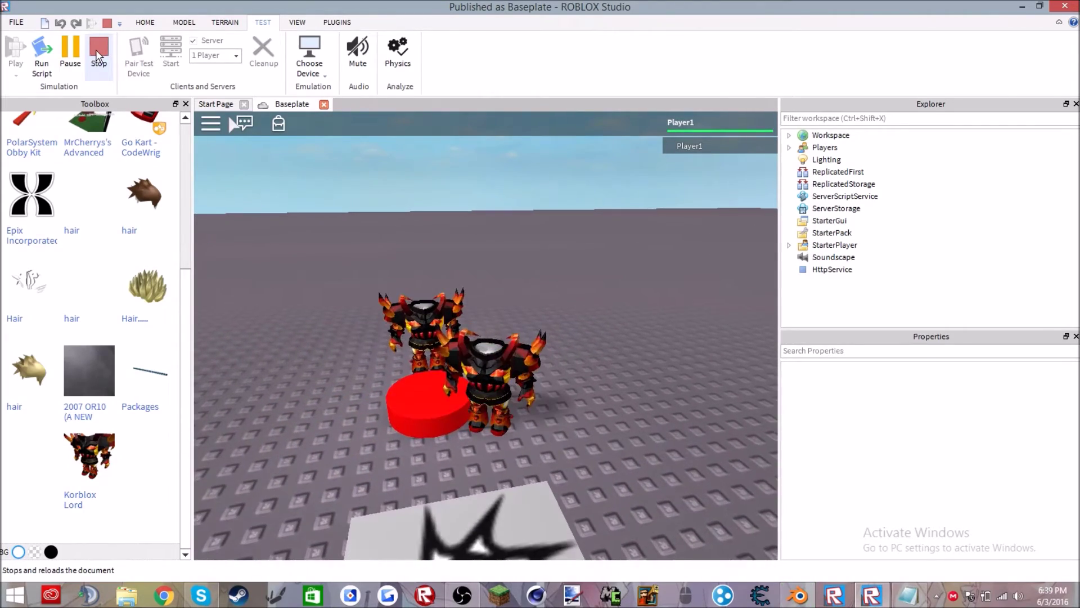
pyautogui.press('w')
pyautogui.press('d')
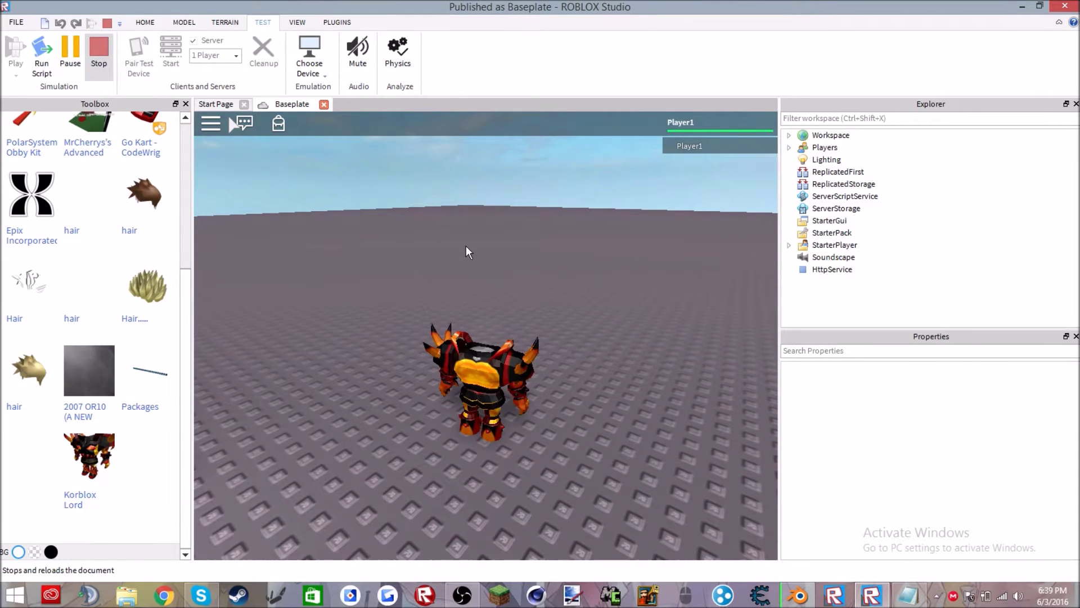
pyautogui.click(99, 50)
# Replace the Notepad note with "Now if you want your model to have any particles do what I do!" and return to Roblox Studio.
pyautogui.click(898, 594)
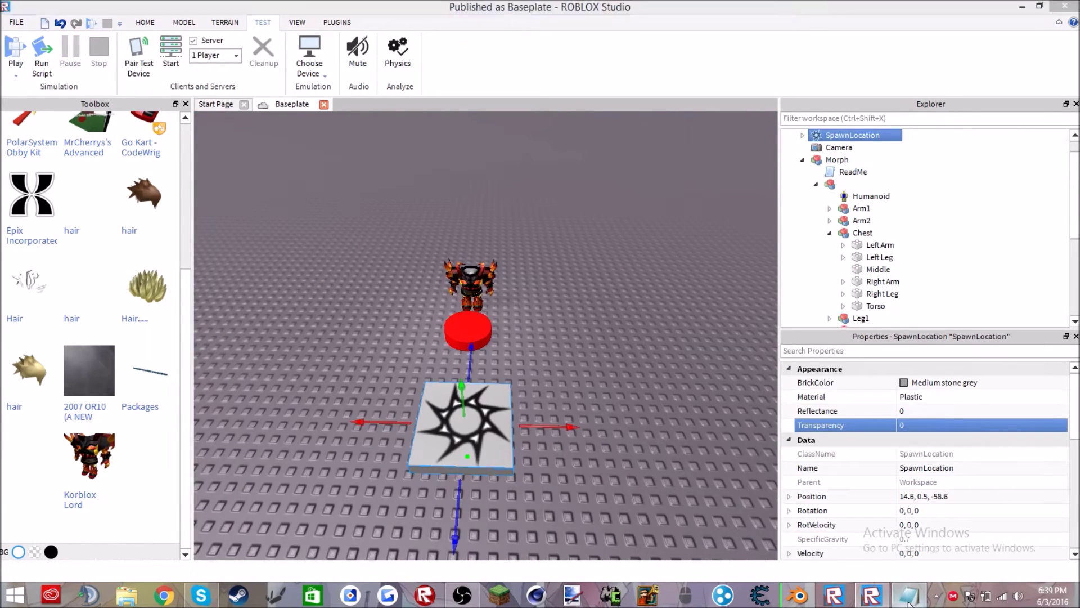
pyautogui.hotkey('ctrl', 'a')
pyautogui.press('BackSpace')
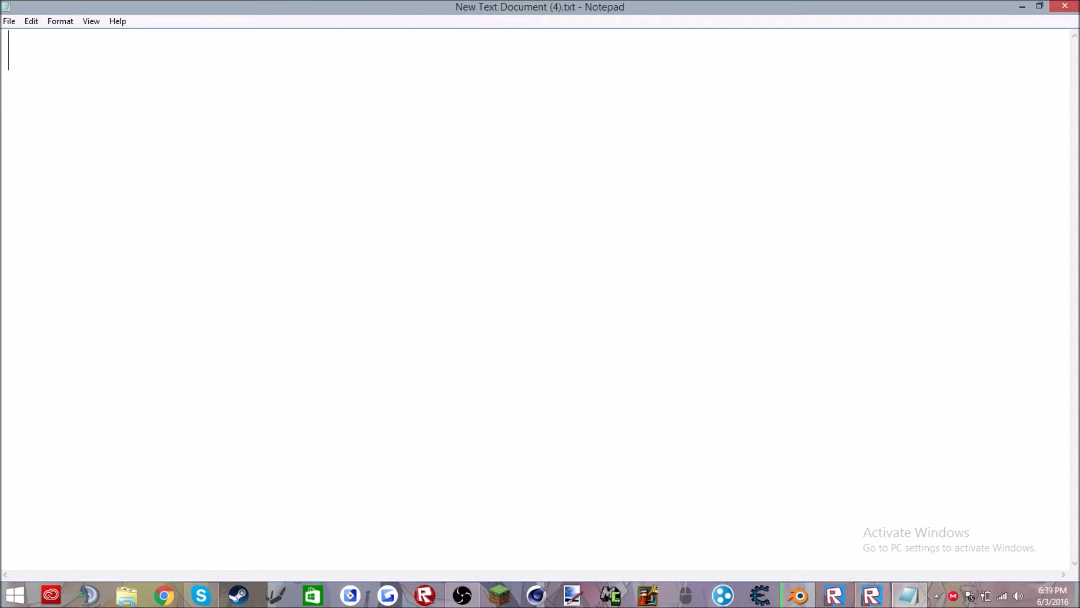
pyautogui.write('Now if you want your model to have an')
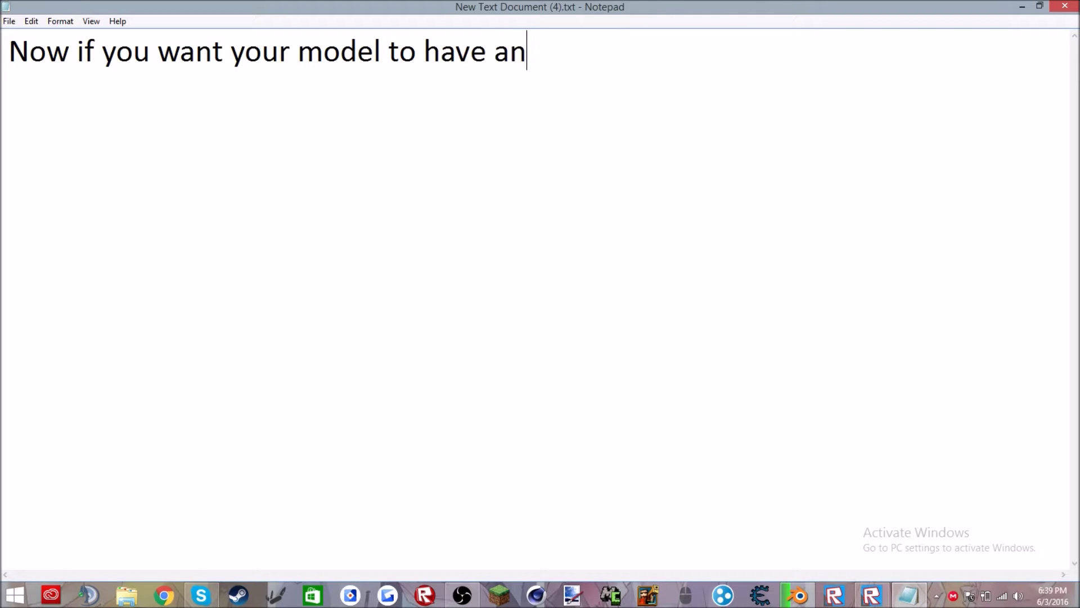
pyautogui.write('y partic')
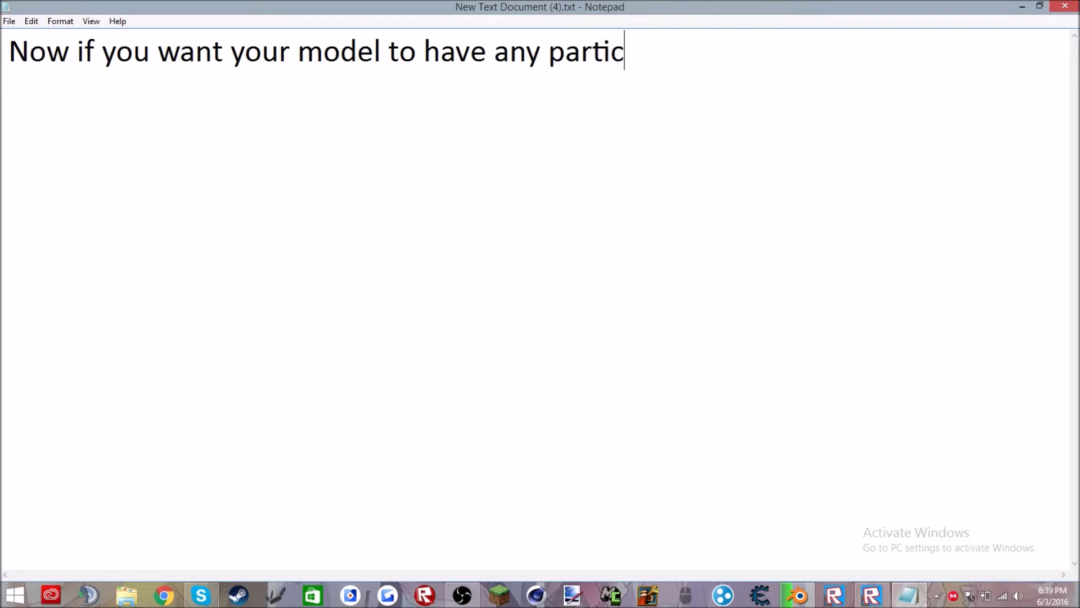
pyautogui.write('les do what I do!!!!')
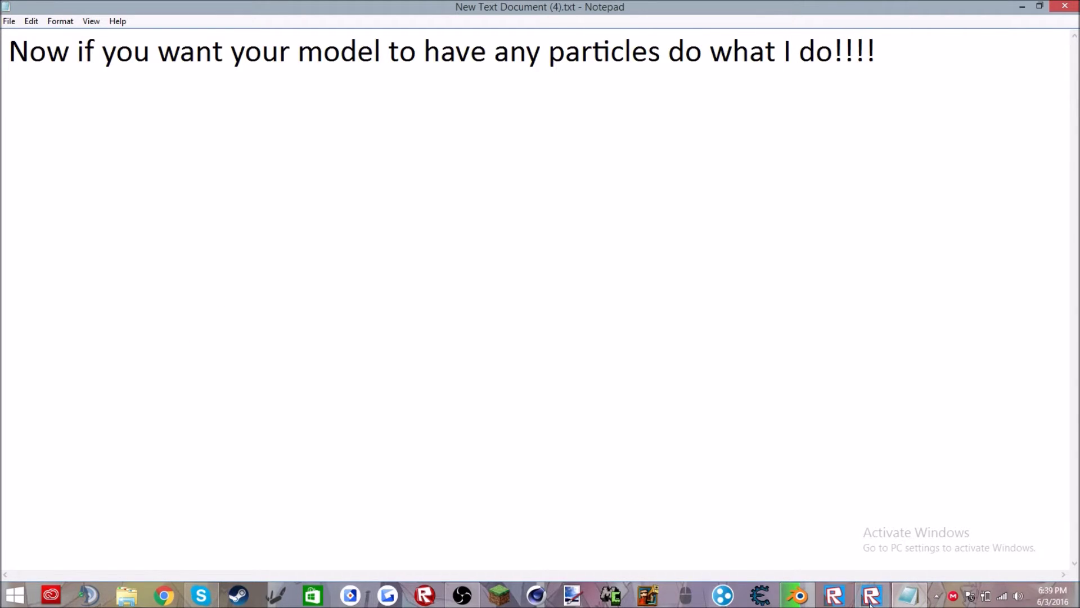
pyautogui.click(870, 598)
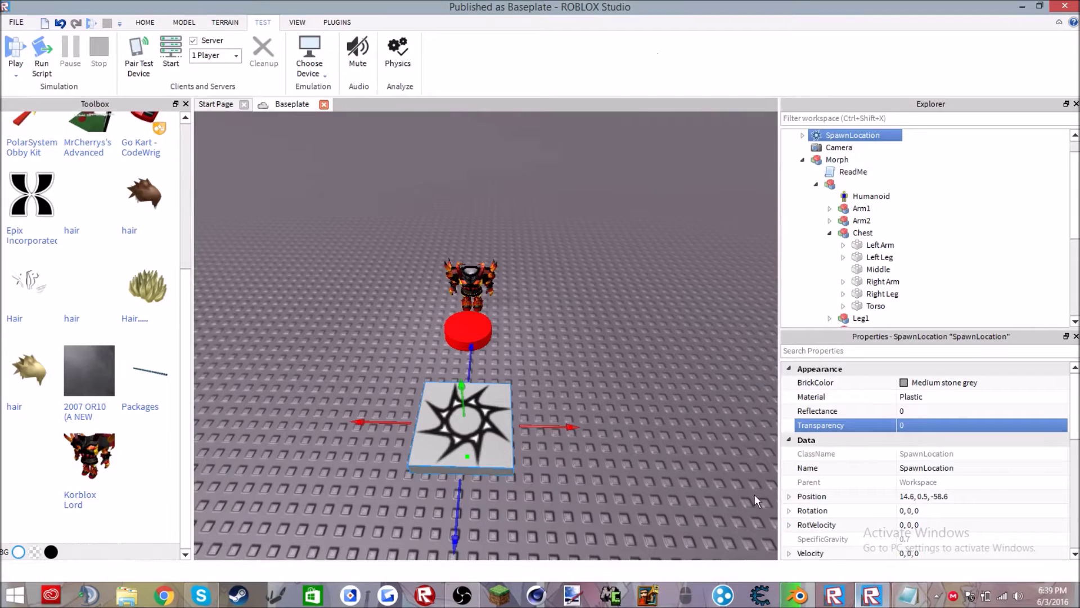
# Try to add a Fire effect to the Chest group and its arms, legs and Torso together, leaving out Middle.
pyautogui.click(894, 232)
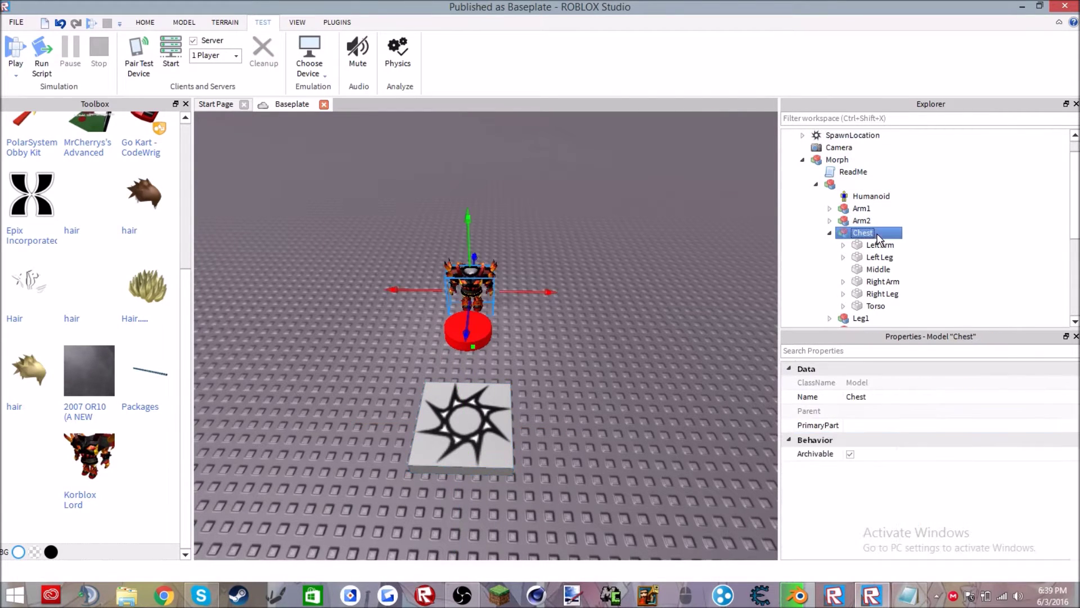
pyautogui.keyDown('ctrl'); pyautogui.click(895, 246); pyautogui.keyUp('ctrl')
pyautogui.keyDown('ctrl'); pyautogui.click(895, 257); pyautogui.keyUp('ctrl')
pyautogui.keyDown('ctrl'); pyautogui.click(895, 269); pyautogui.keyUp('ctrl')
pyautogui.keyDown('ctrl'); pyautogui.click(895, 281); pyautogui.keyUp('ctrl')
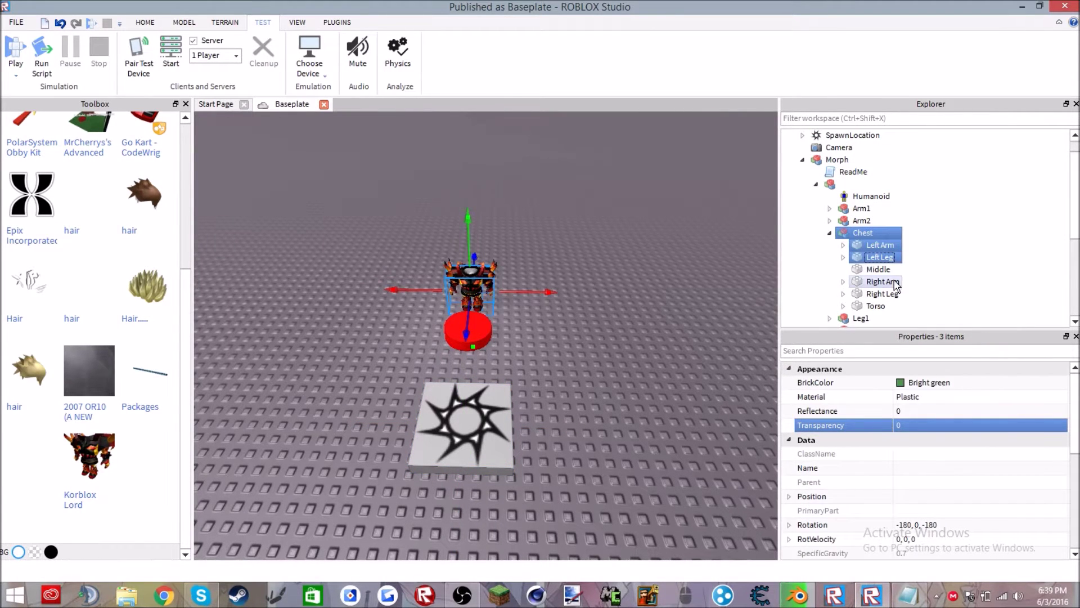
pyautogui.keyDown('shift'); pyautogui.click(896, 292); pyautogui.keyUp('shift')
pyautogui.keyDown('shift'); pyautogui.click(894, 305); pyautogui.keyUp('shift')
pyautogui.keyDown('shift'); pyautogui.click(890, 266); pyautogui.keyUp('shift')
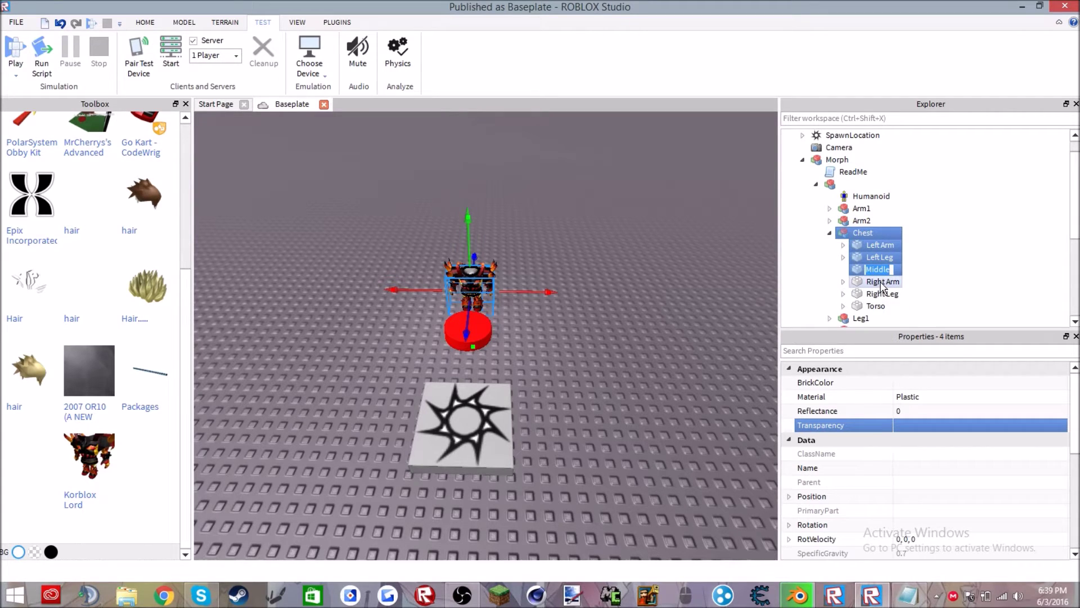
pyautogui.keyDown('ctrl'); pyautogui.click(881, 282); pyautogui.keyUp('ctrl')
pyautogui.keyDown('ctrl'); pyautogui.click(883, 294); pyautogui.keyUp('ctrl')
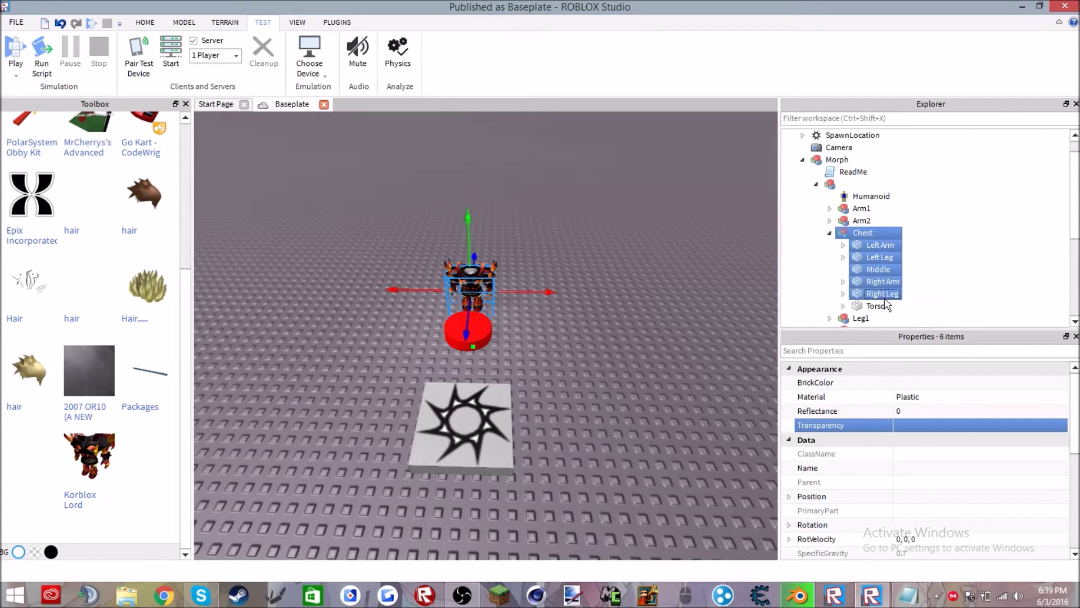
pyautogui.keyDown('ctrl'); pyautogui.click(879, 270); pyautogui.keyUp('ctrl')
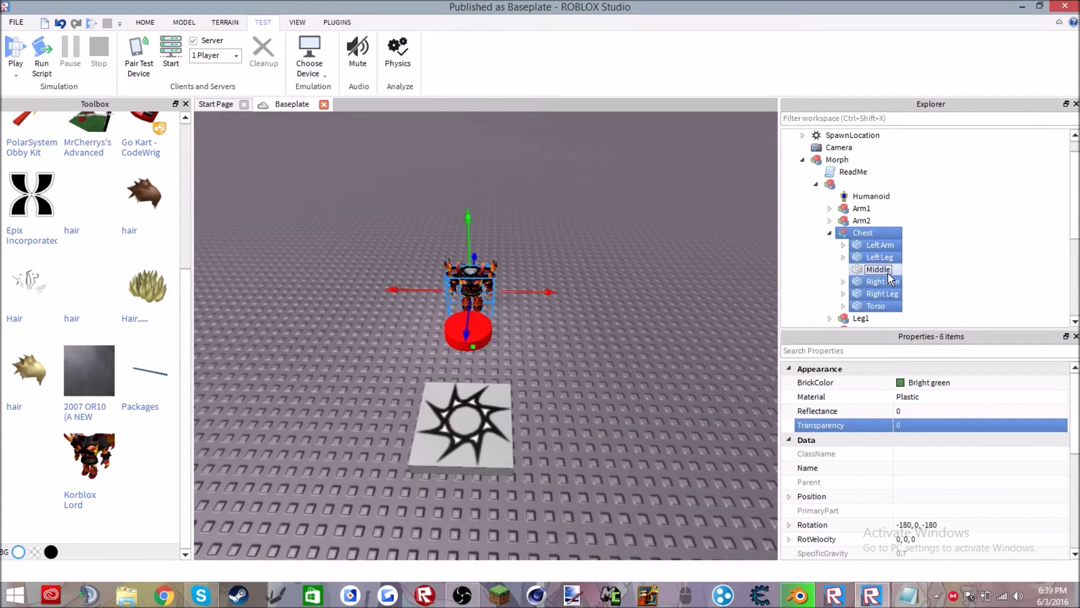
pyautogui.click(197, 22)
pyautogui.click(571, 75)
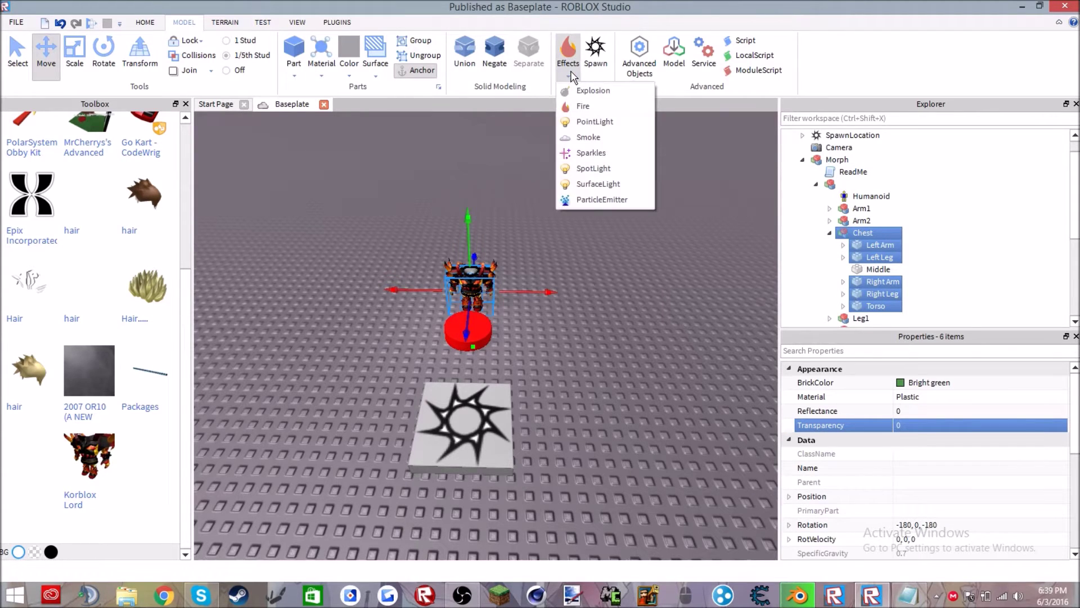
pyautogui.click(597, 107)
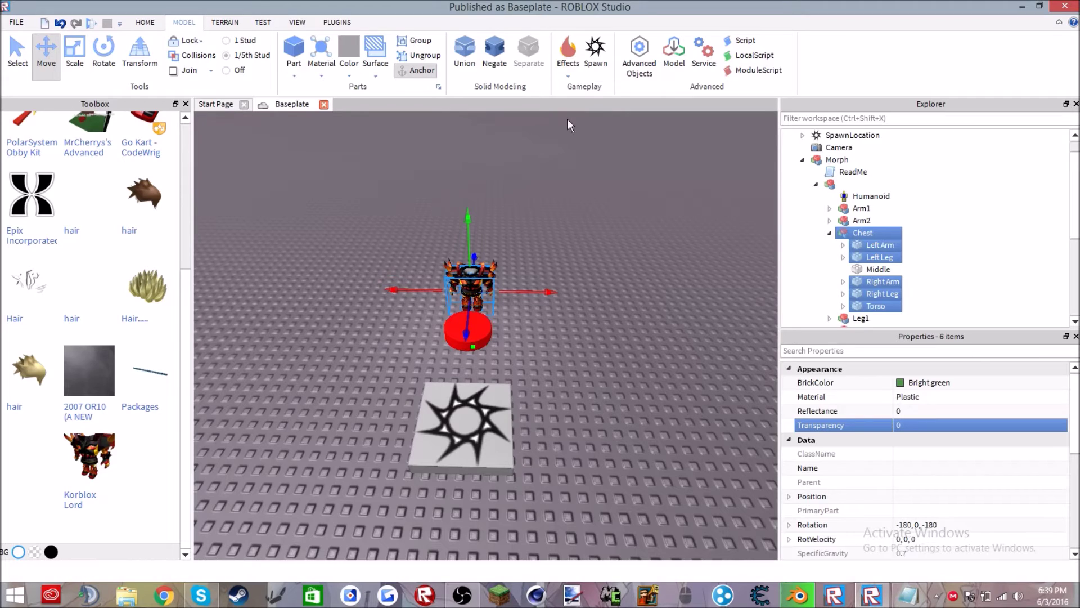
pyautogui.click(721, 290)
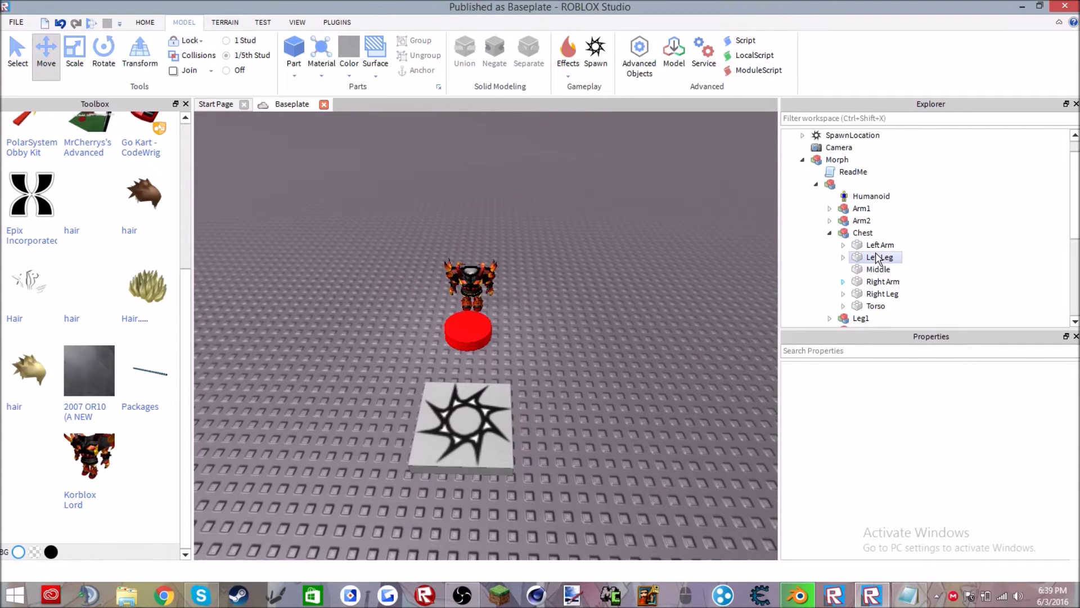
# Add a Fire effect to the Left Leg and another to the Left Arm, and collapse both parts in the object tree.
pyautogui.click(878, 257)
pyautogui.click(568, 56)
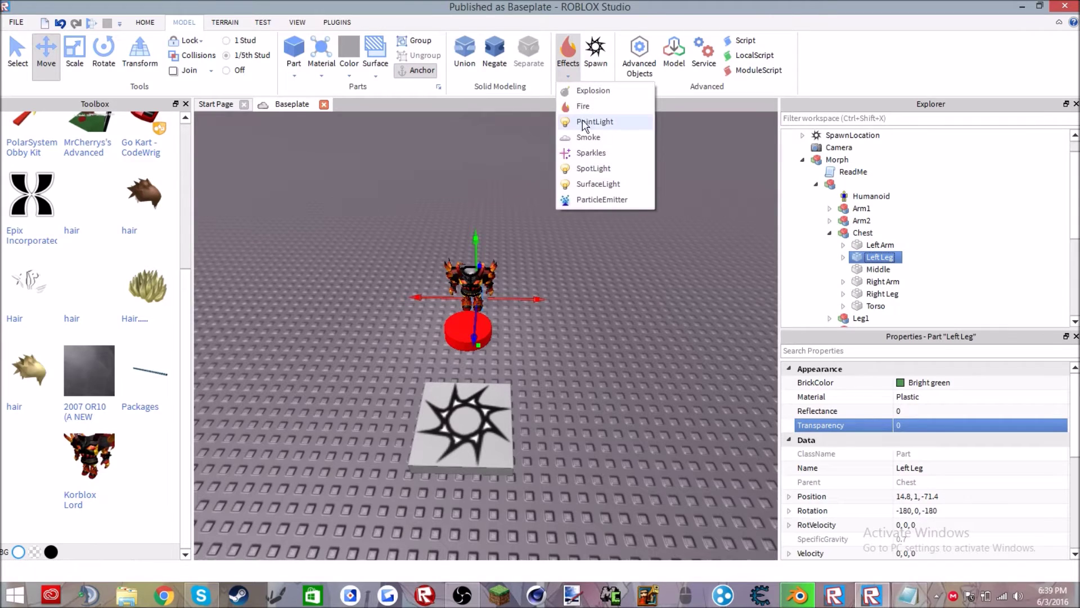
pyautogui.click(583, 105)
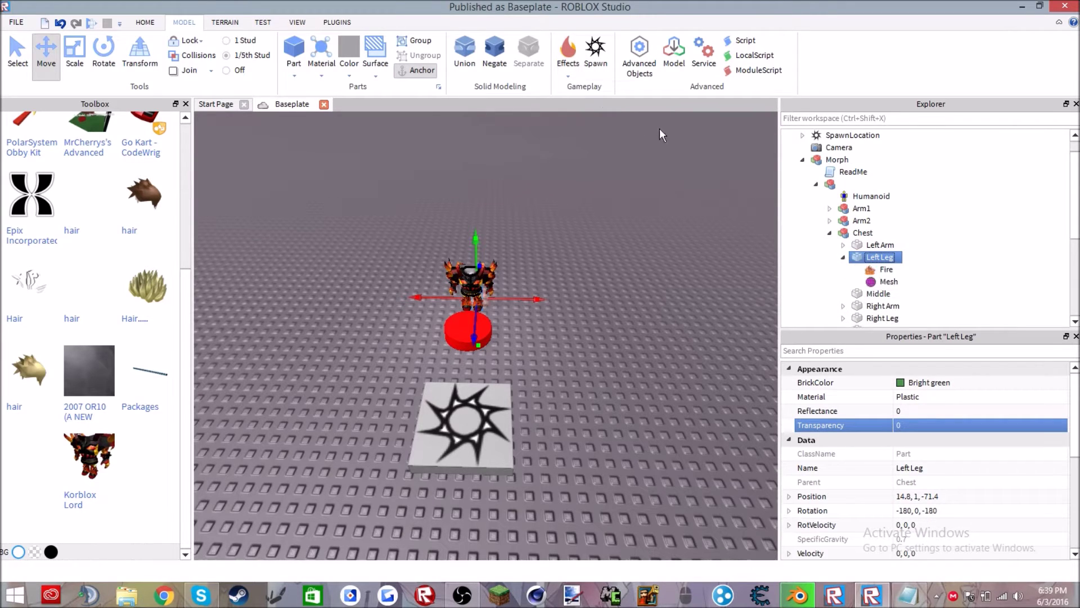
pyautogui.click(873, 249)
pyautogui.click(568, 62)
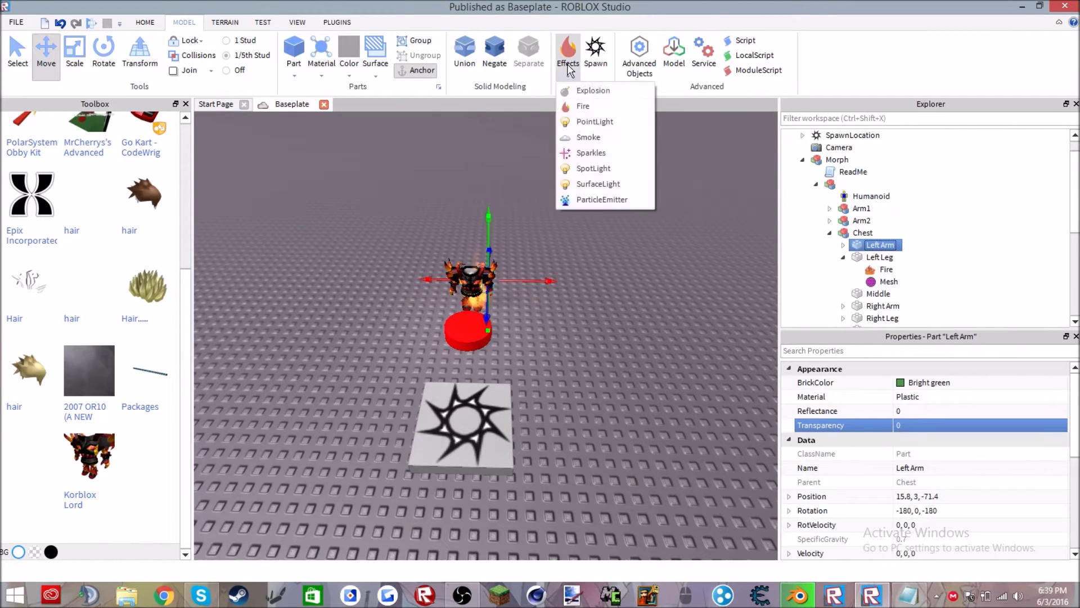
pyautogui.click(583, 106)
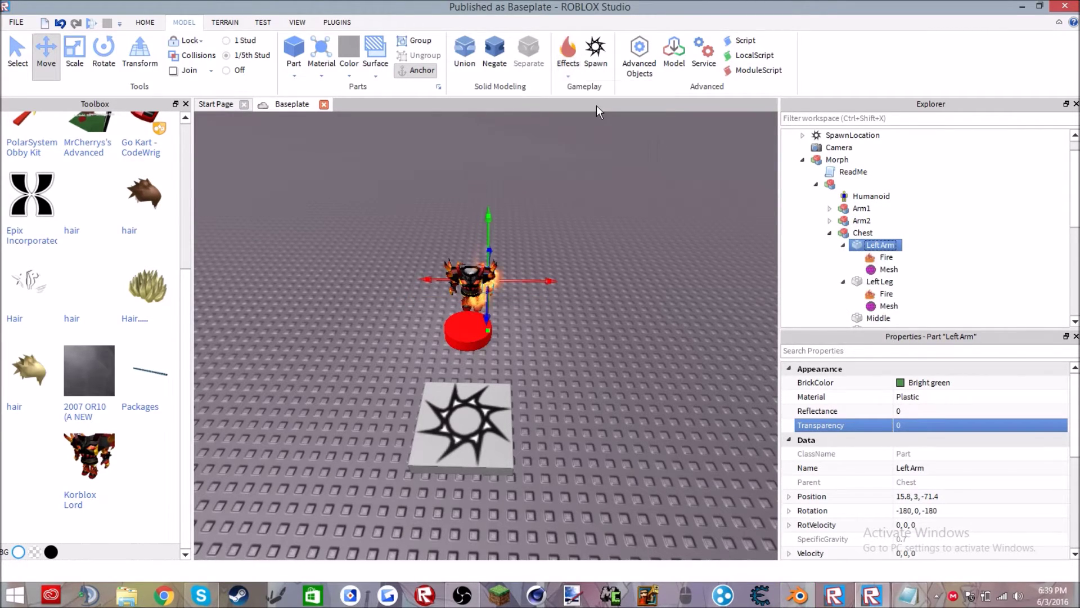
pyautogui.click(843, 246)
pyautogui.click(843, 257)
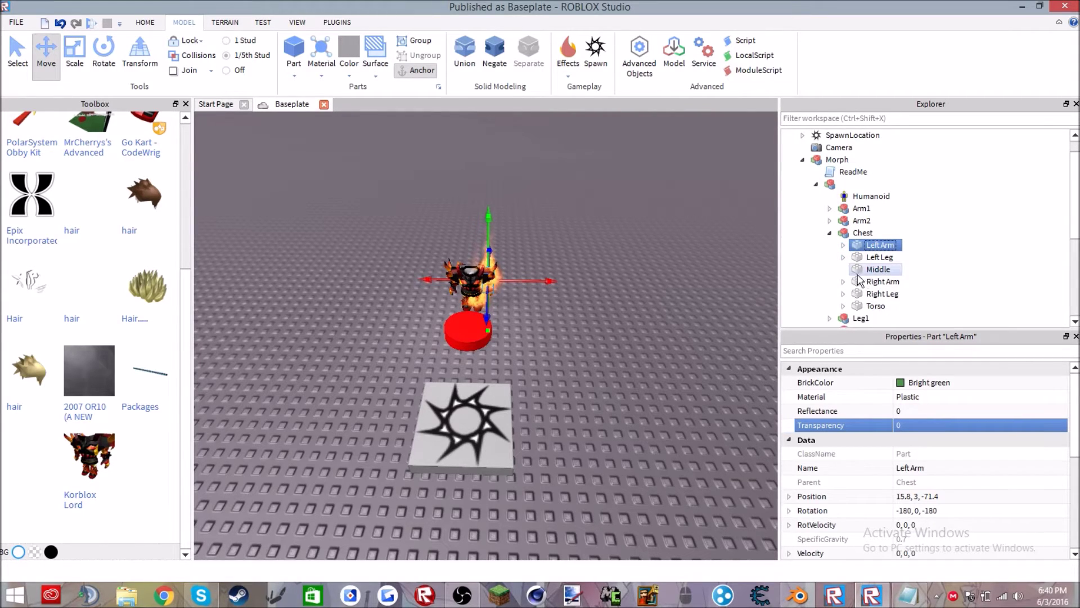
# Try to add a Fire effect to the Chest's Left Arm, Right Arm, Right Leg and Torso together.
pyautogui.click(843, 281)
pyautogui.click(843, 282)
pyautogui.keyDown('ctrl'); pyautogui.click(870, 283); pyautogui.keyUp('ctrl')
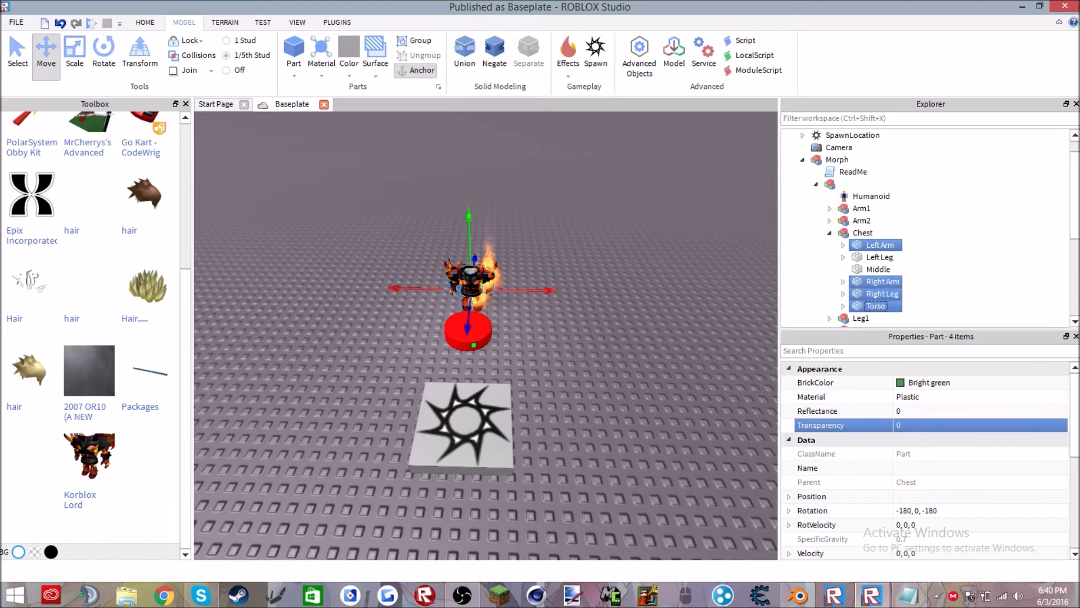
pyautogui.click(569, 75)
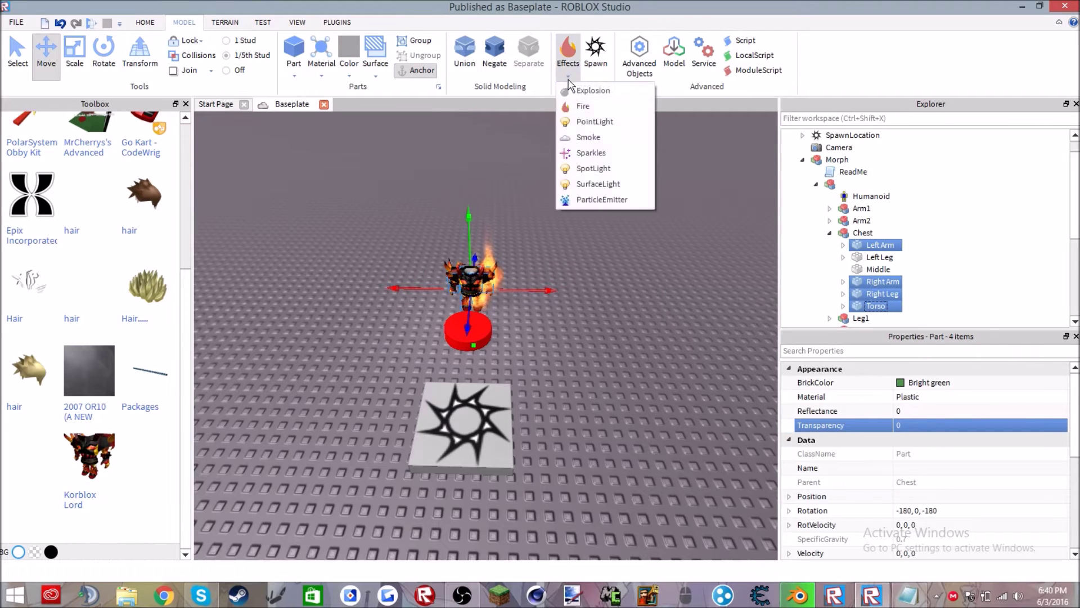
pyautogui.click(586, 108)
pyautogui.click(879, 269)
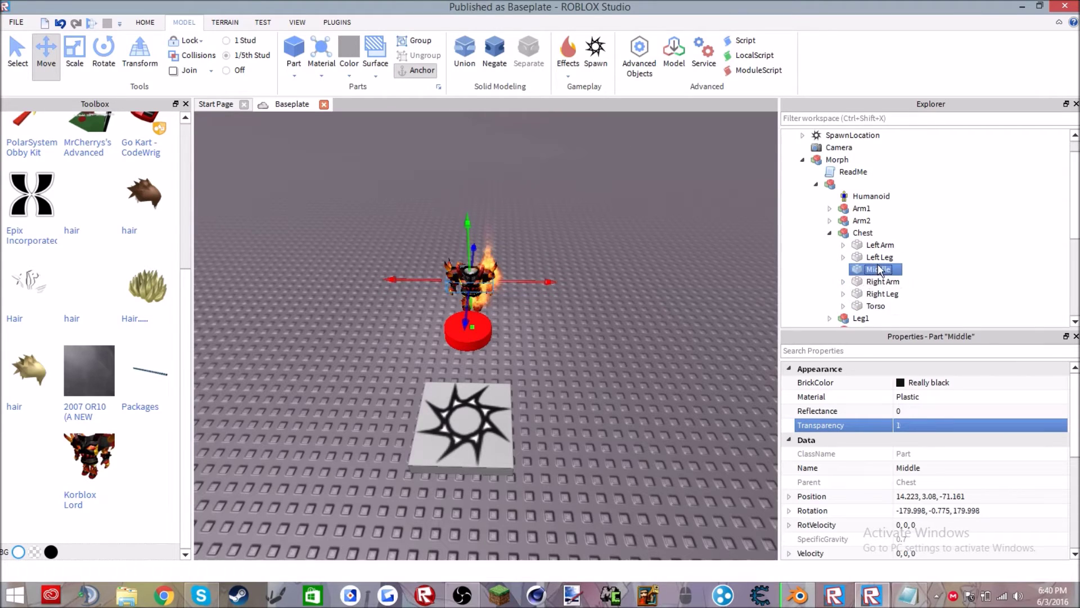
# Add a Fire effect to the Right Arm of the Chest group on its own.
pyautogui.click(868, 284)
pyautogui.click(843, 282)
pyautogui.click(843, 282)
pyautogui.click(568, 70)
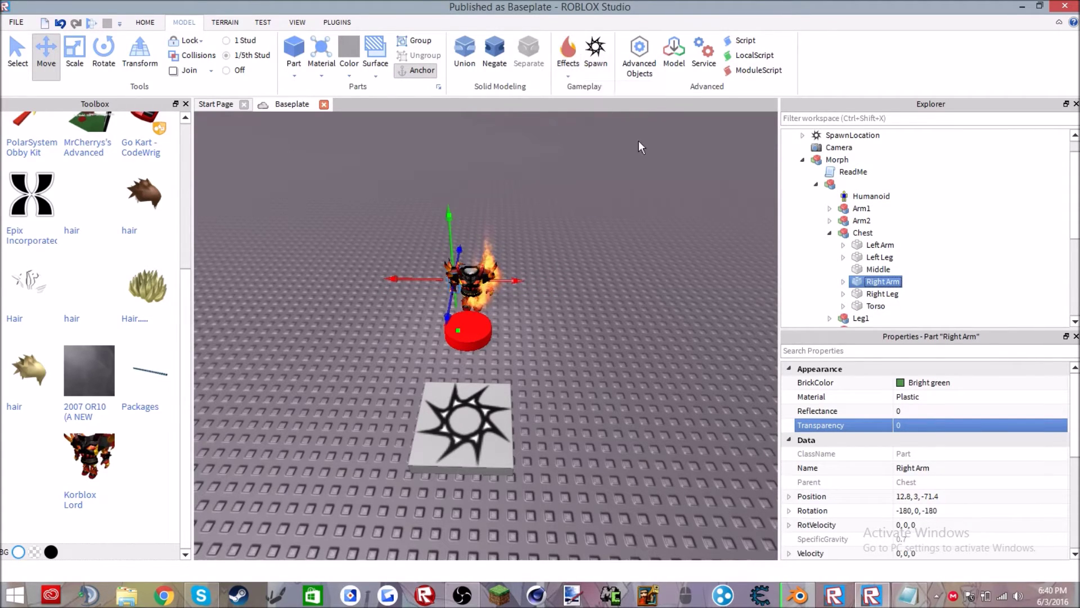
pyautogui.click(843, 282)
# Add a Fire effect to the Chest group's Right Leg and another to its Torso.
pyautogui.click(882, 318)
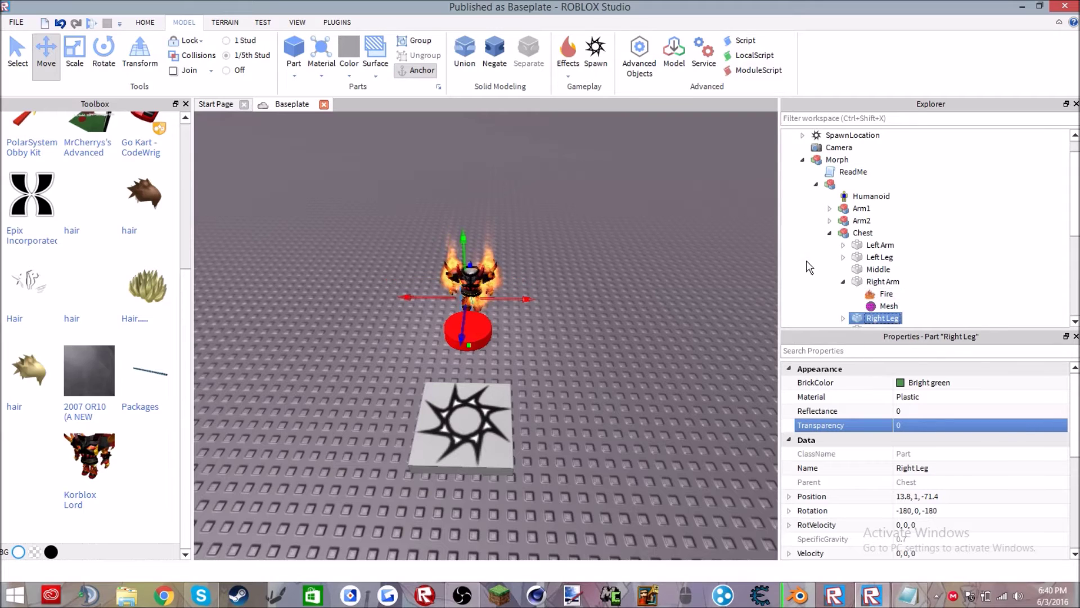
pyautogui.click(569, 73)
pyautogui.click(597, 107)
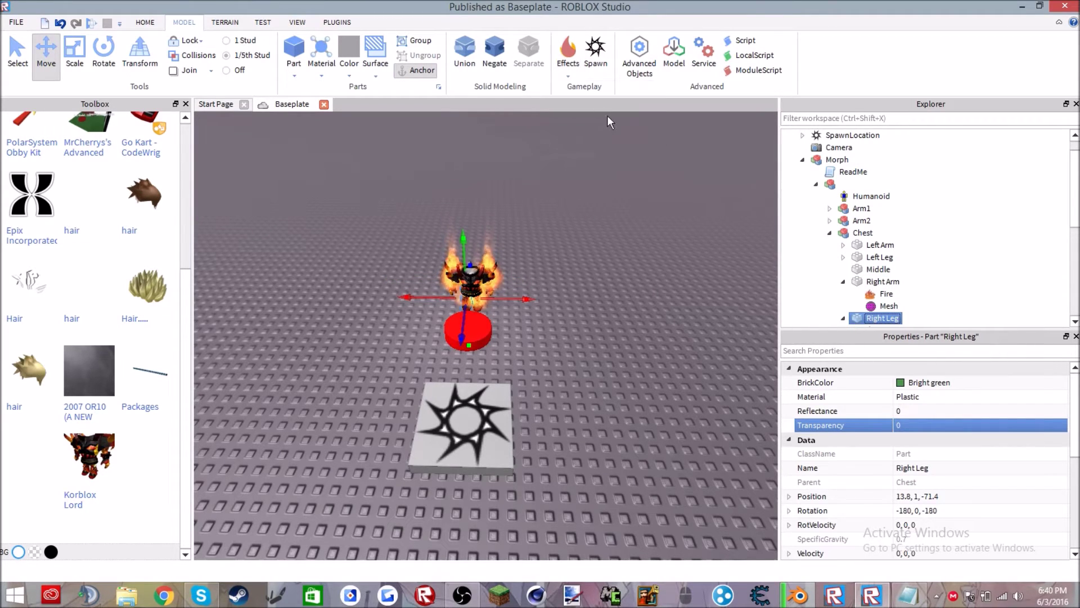
pyautogui.scroll(-1, 887, 274)
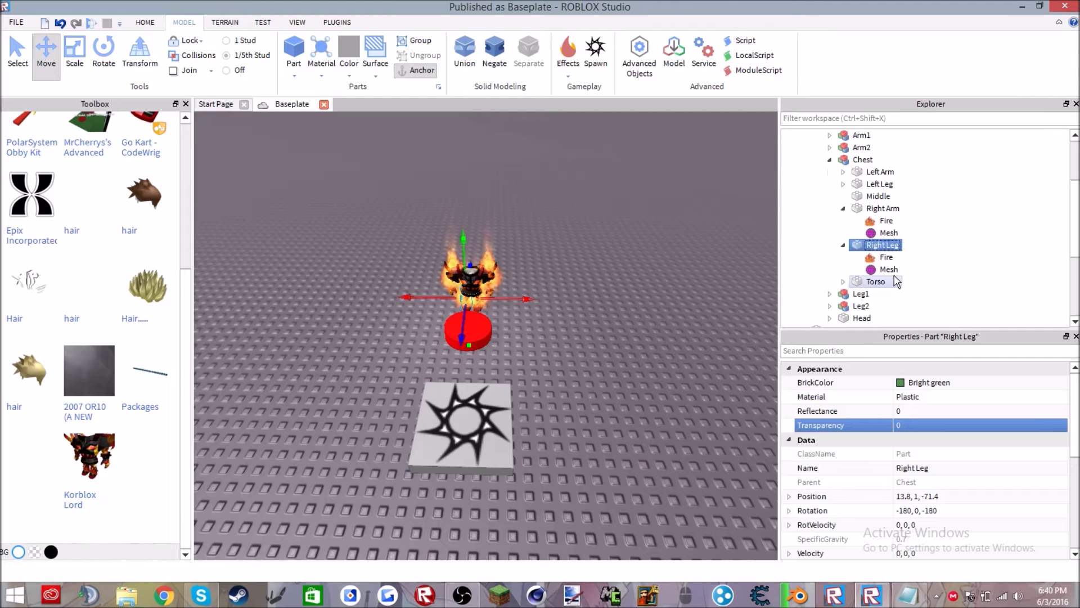
pyautogui.click(887, 281)
pyautogui.click(568, 74)
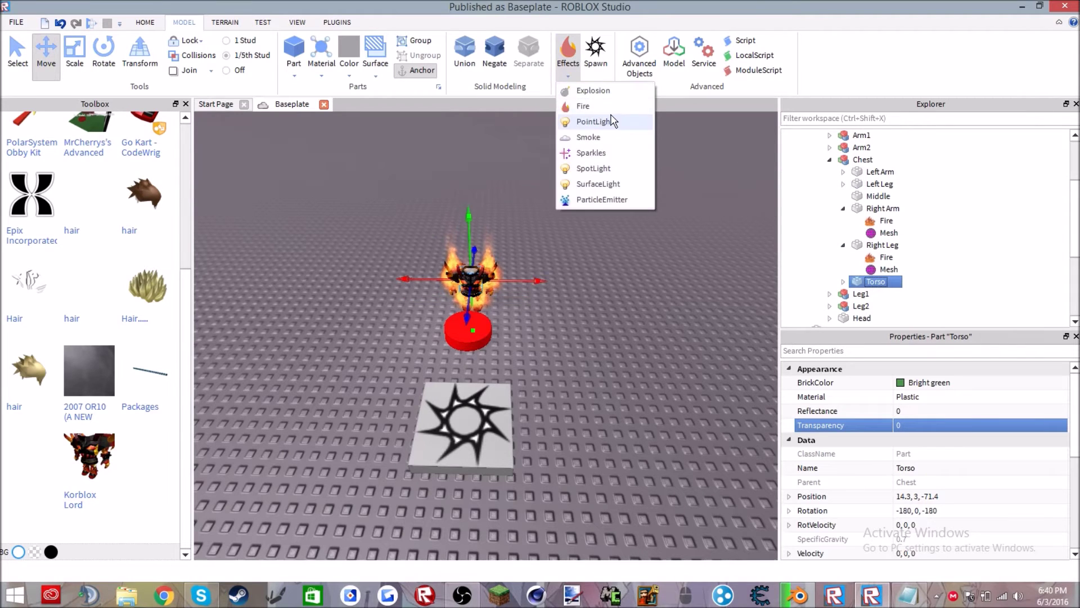
pyautogui.click(600, 108)
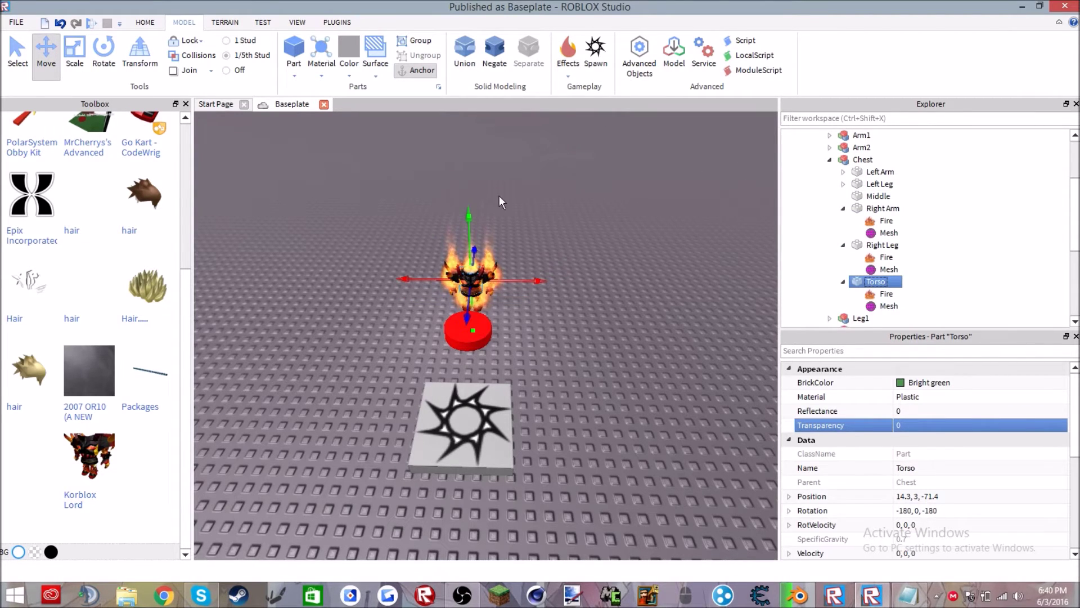
# Playtest the burning morph by walking the character onto the red pad and around the baseplate, and end the playtest.
pyautogui.click(263, 22)
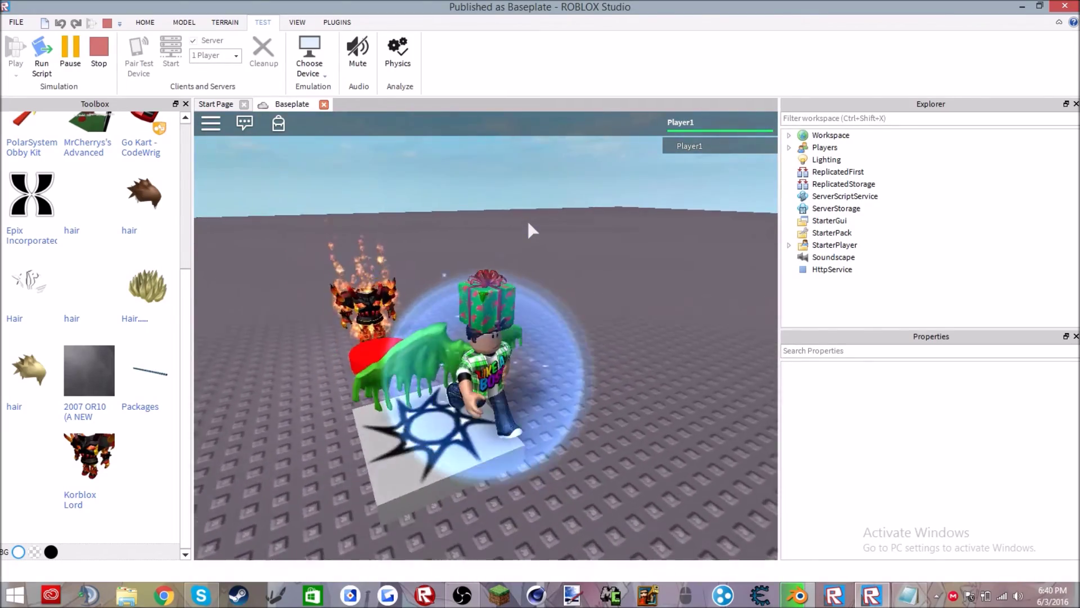
pyautogui.press('w')
pyautogui.press('d')
pyautogui.press('s')
pyautogui.moveTo(528, 223); pyautogui.dragTo(528, 222, button='right')
pyautogui.press('d')
pyautogui.press('s')
pyautogui.press('a')
pyautogui.press('s')
pyautogui.press('a')
pyautogui.press('w')
pyautogui.press('a')
pyautogui.press('s')
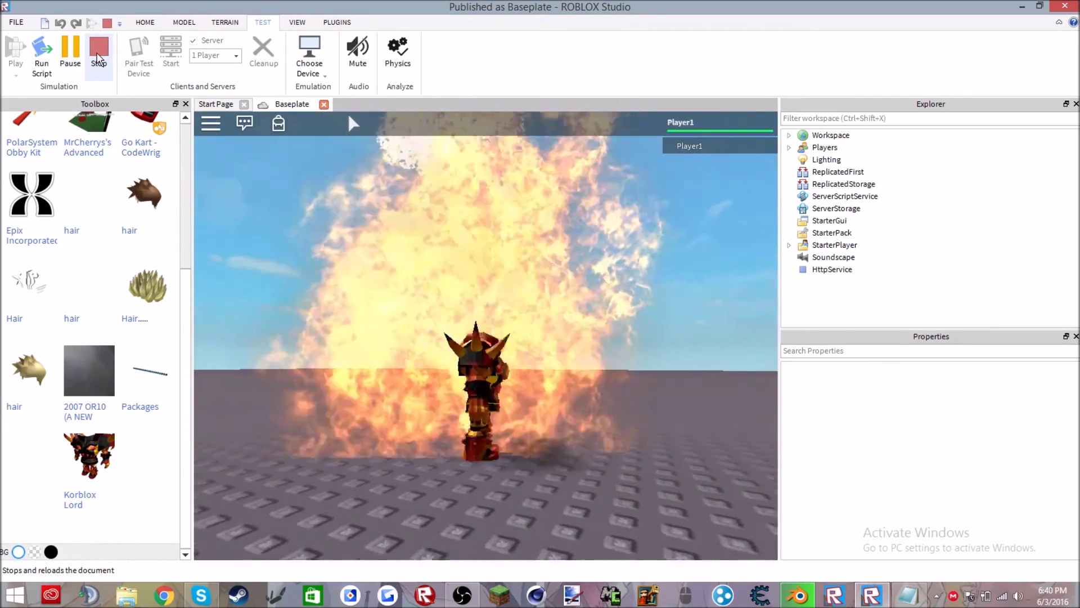
pyautogui.click(98, 58)
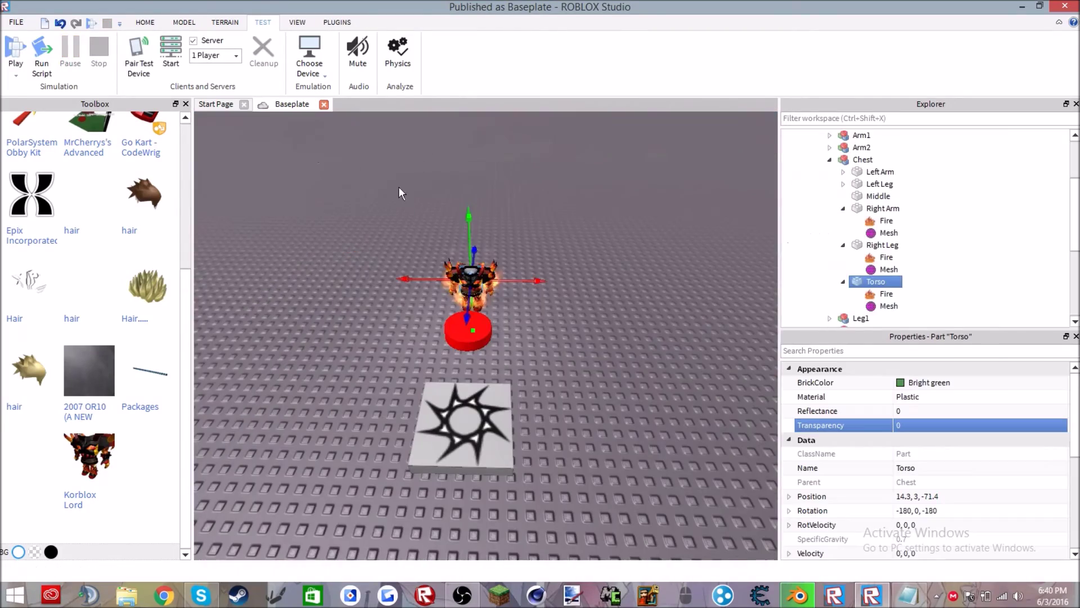
pyautogui.scroll(5, 634, 373)
pyautogui.moveTo(633, 372); pyautogui.dragTo(640, 371, button='right')
pyautogui.click(640, 371)
pyautogui.scroll(-5, 640, 372)
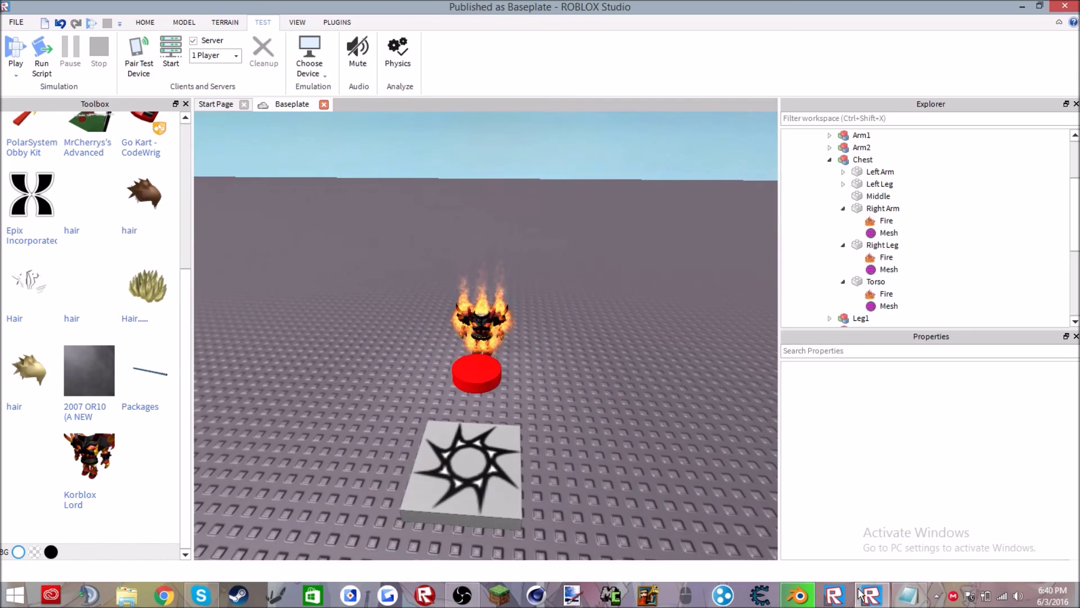
# Switch to Notepad and replace the note with "Well thats how you make a morph!!!!!".
pyautogui.click(908, 595)
pyautogui.moveTo(920, 62); pyautogui.dragTo(8, 51)
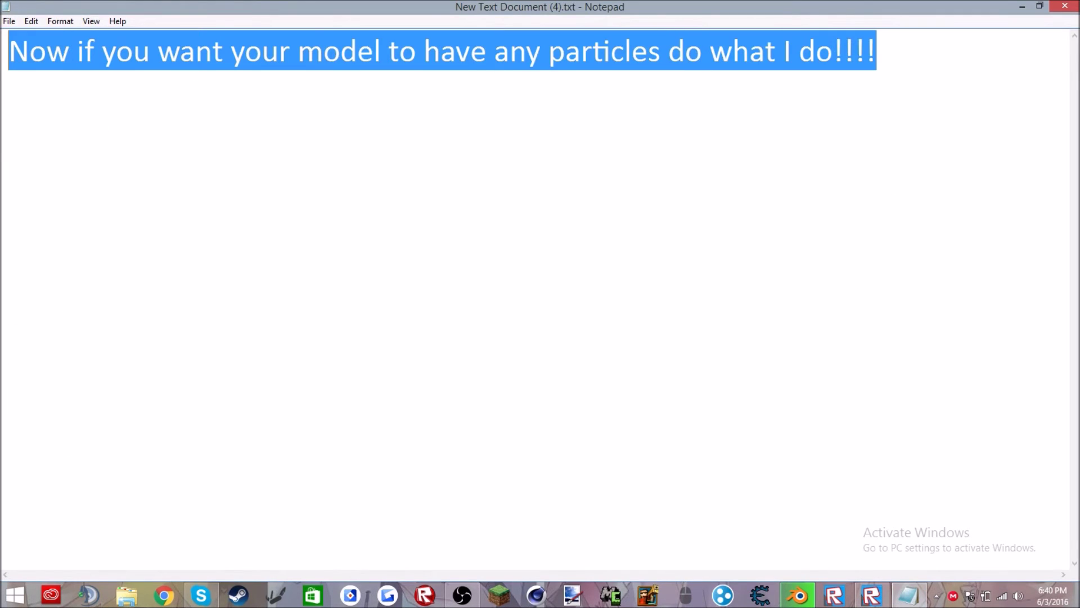
pyautogui.press('BackSpace')
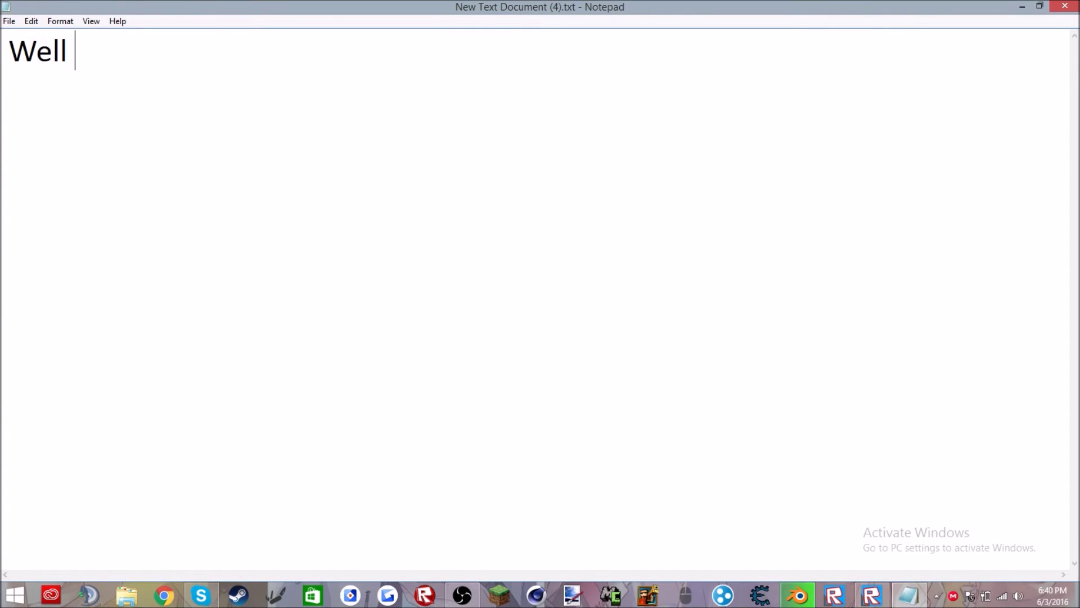
pyautogui.write('Well thats how you make a morph!!!!!! The')
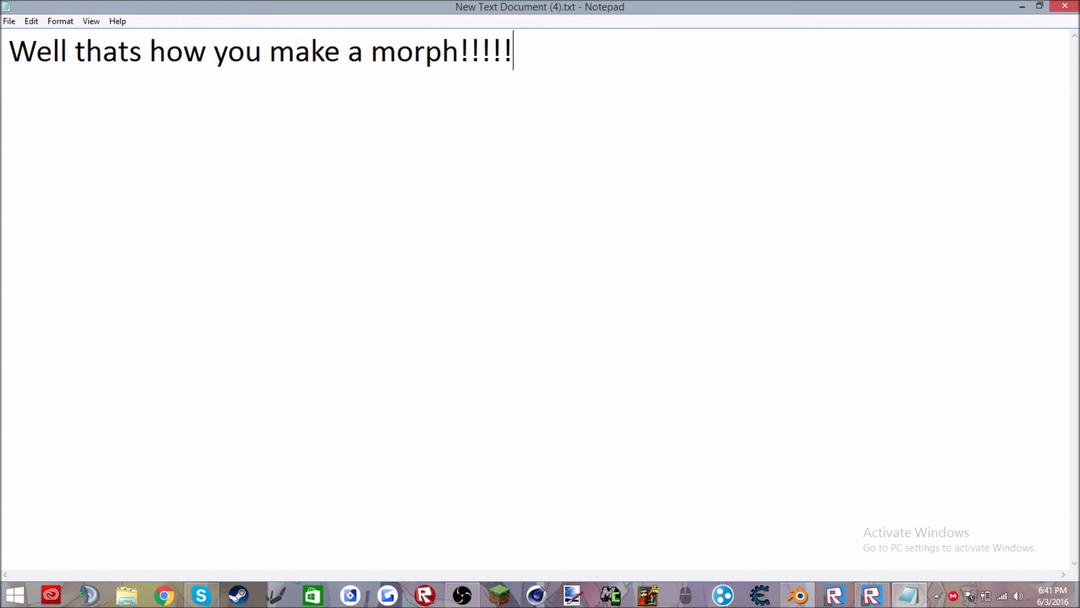